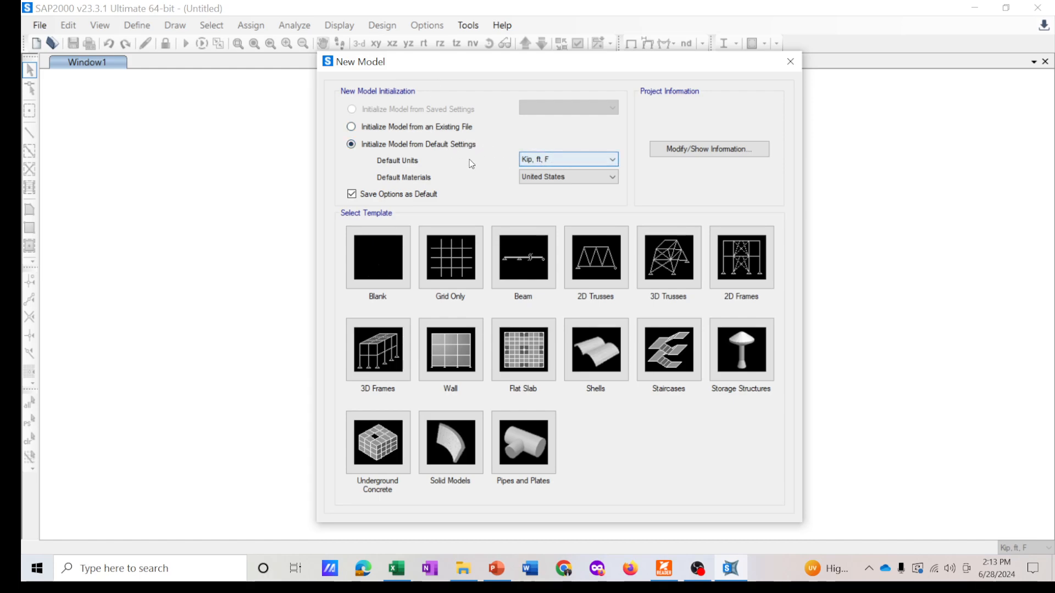
# - Start a new Grid Only model with Kip, ft, F as the default units
pyautogui.click(568, 160)
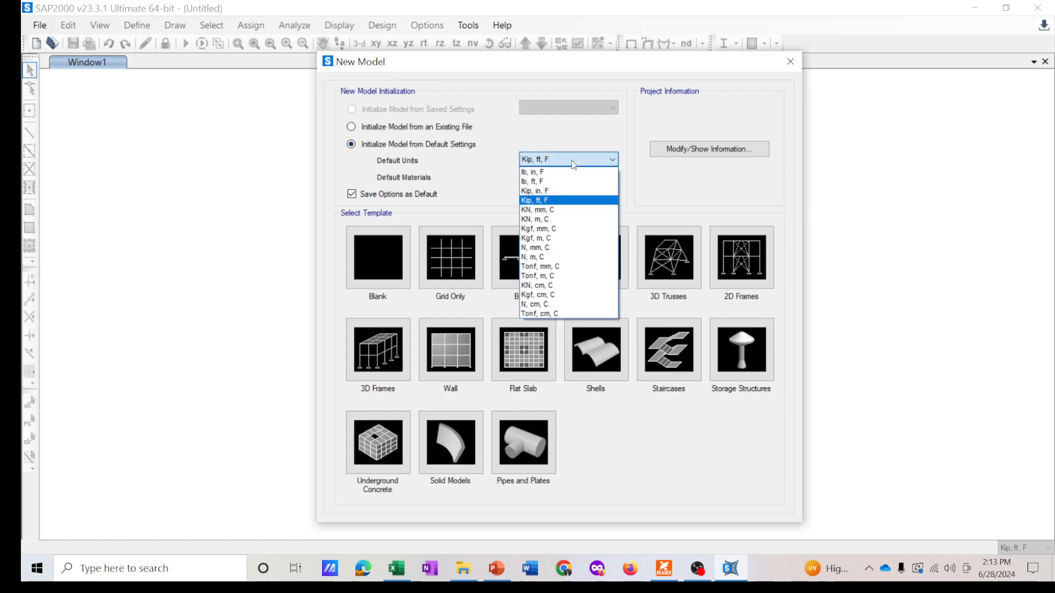
pyautogui.click(558, 199)
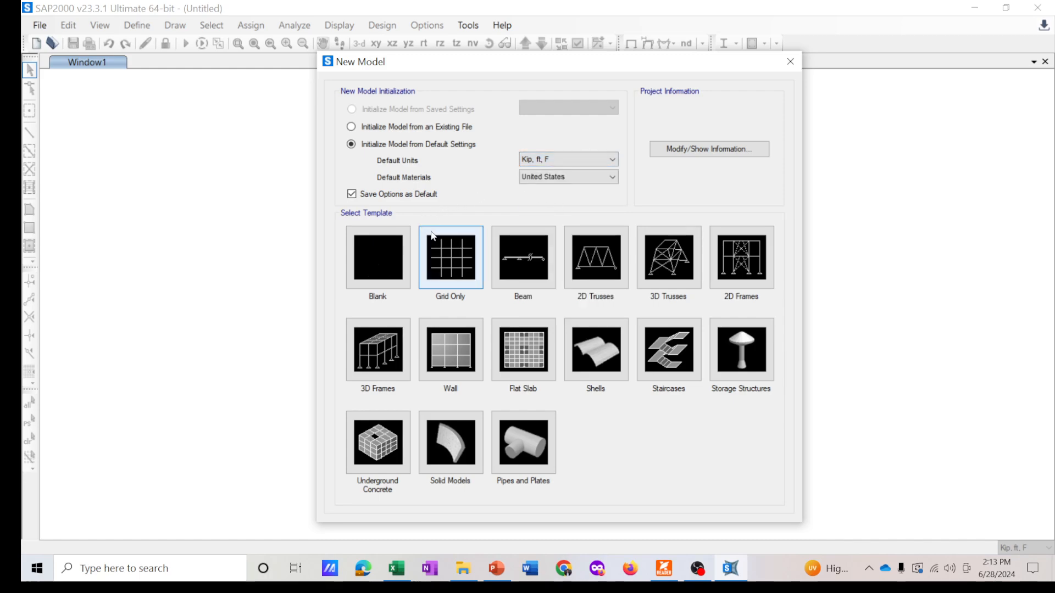
pyautogui.click(453, 251)
pyautogui.moveTo(511, 115); pyautogui.dragTo(476, 111)
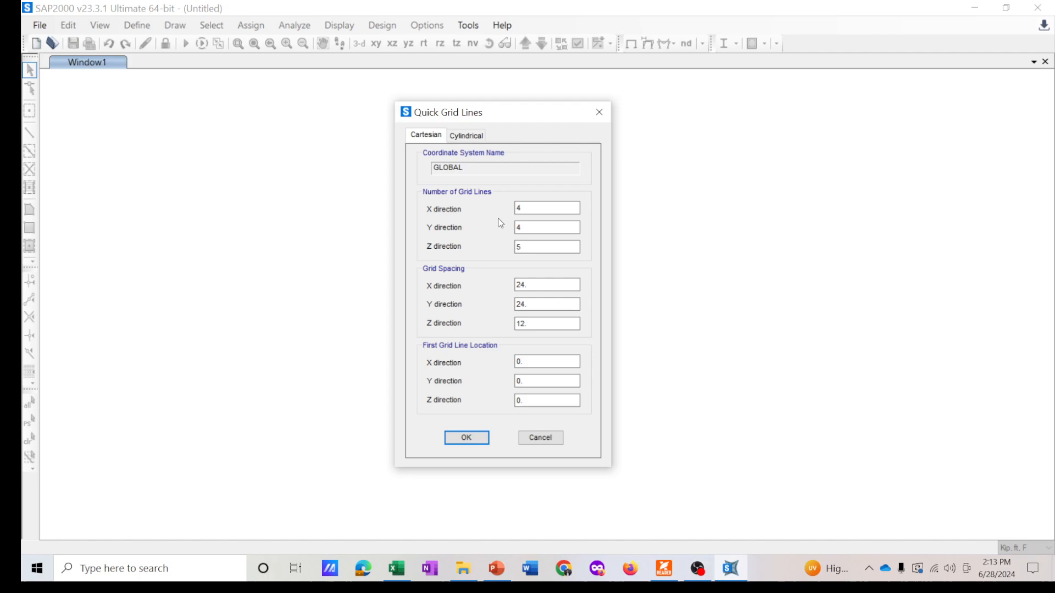
# - Checking bridge slide 5 in PowerPoint, set the number of grid lines to 6 in X, 1 in Y and 2 in Z
pyautogui.click(521, 209)
pyautogui.click(497, 569)
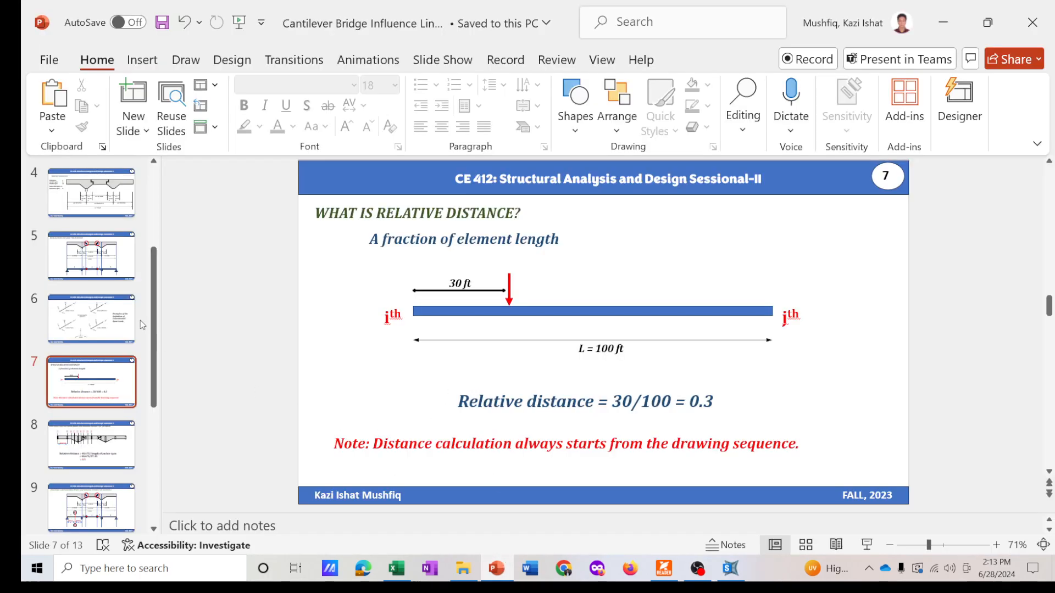
pyautogui.click(88, 257)
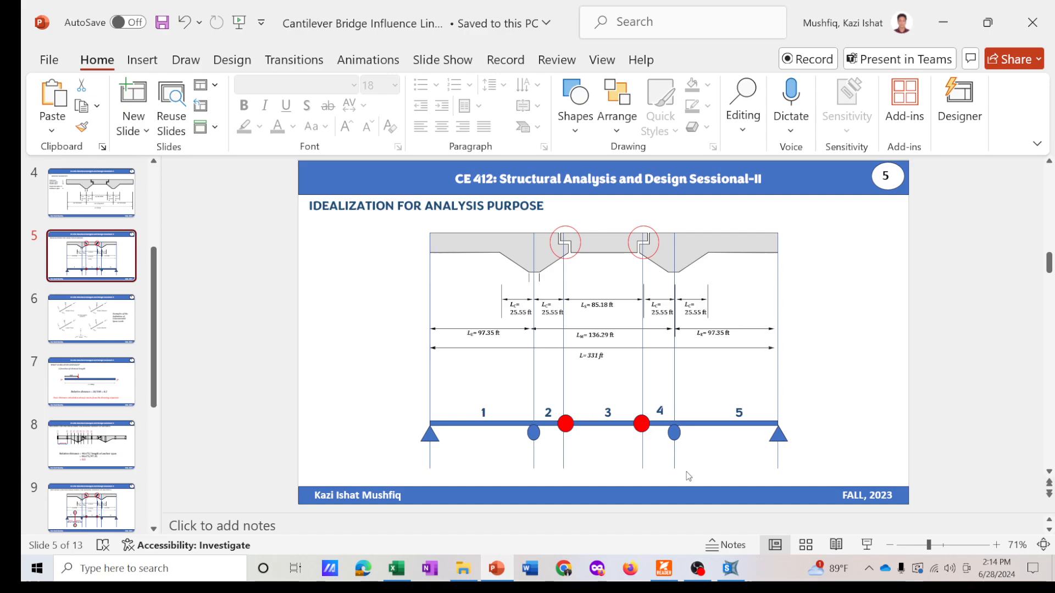
pyautogui.click(729, 571)
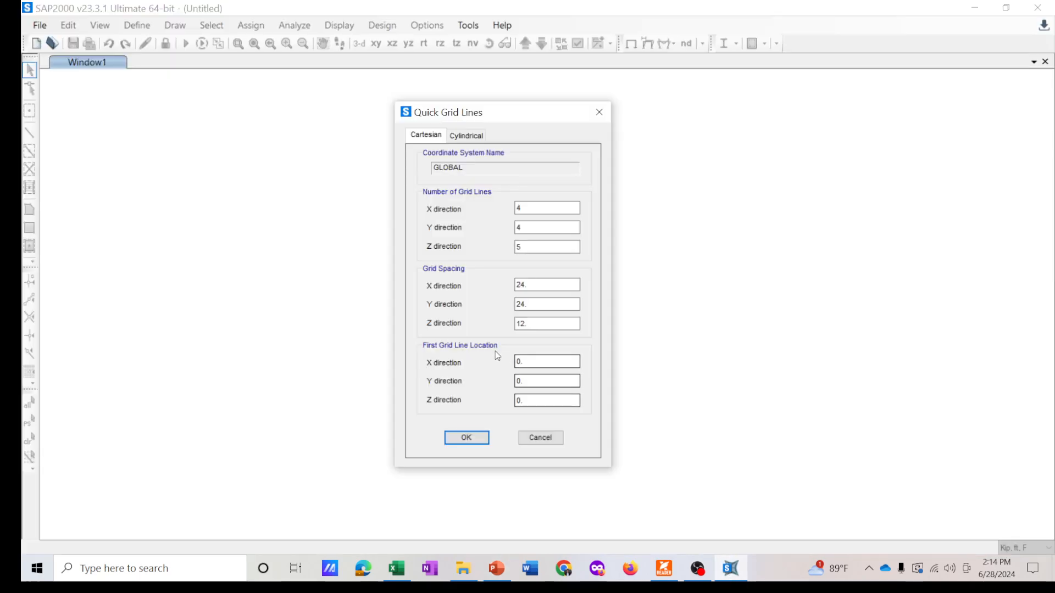
pyautogui.write('6')
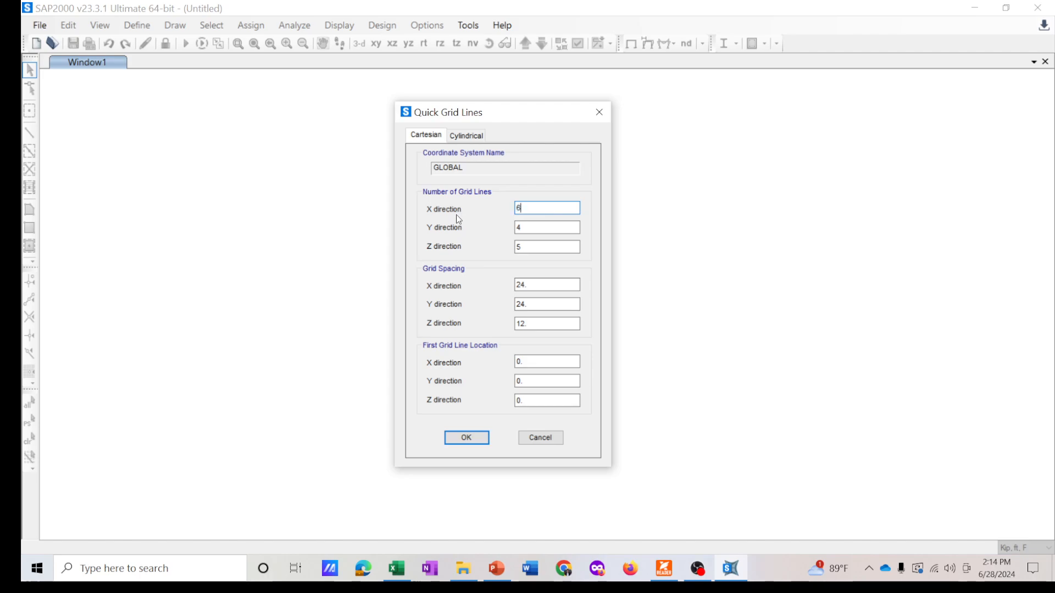
pyautogui.press('Tab')
pyautogui.write('1')
pyautogui.press('Tab')
pyautogui.write('2')
# - Set the X grid spacing to 97.35 ft and accept the quick grid lines
pyautogui.click(530, 285)
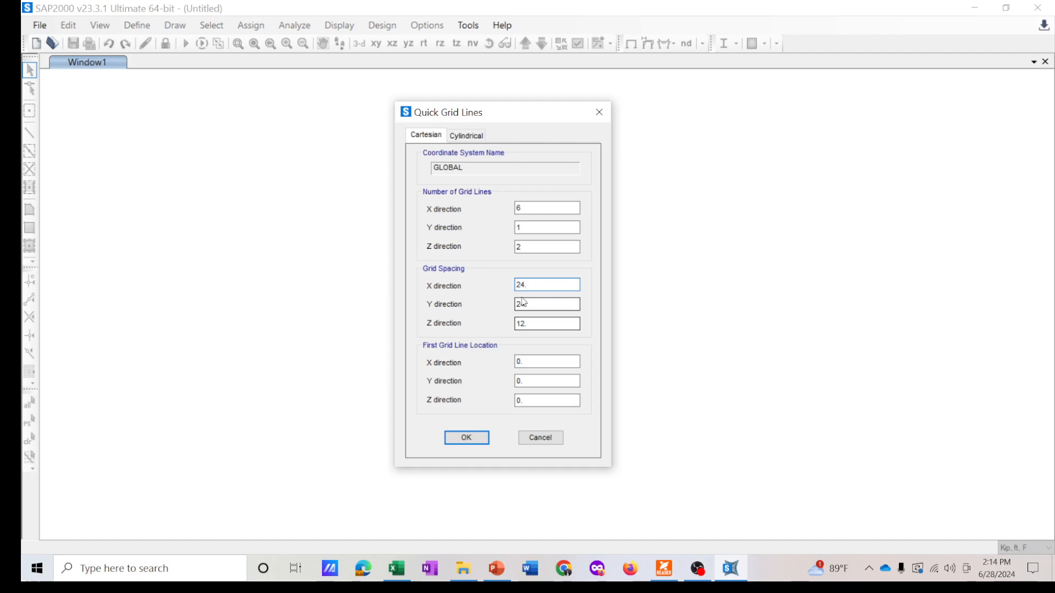
pyautogui.click(496, 568)
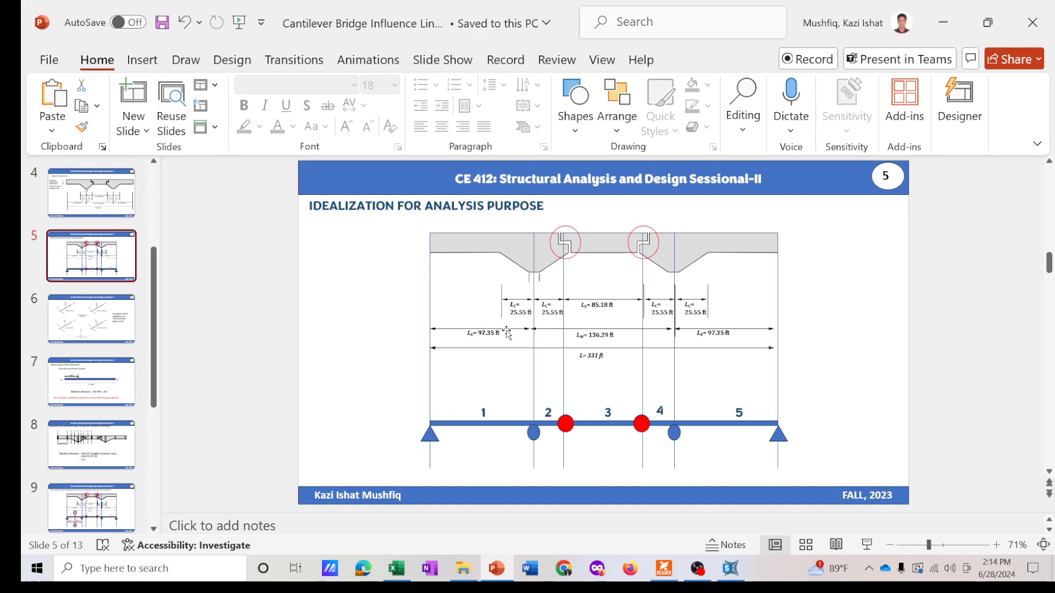
pyautogui.click(731, 569)
pyautogui.doubleClick(535, 286)
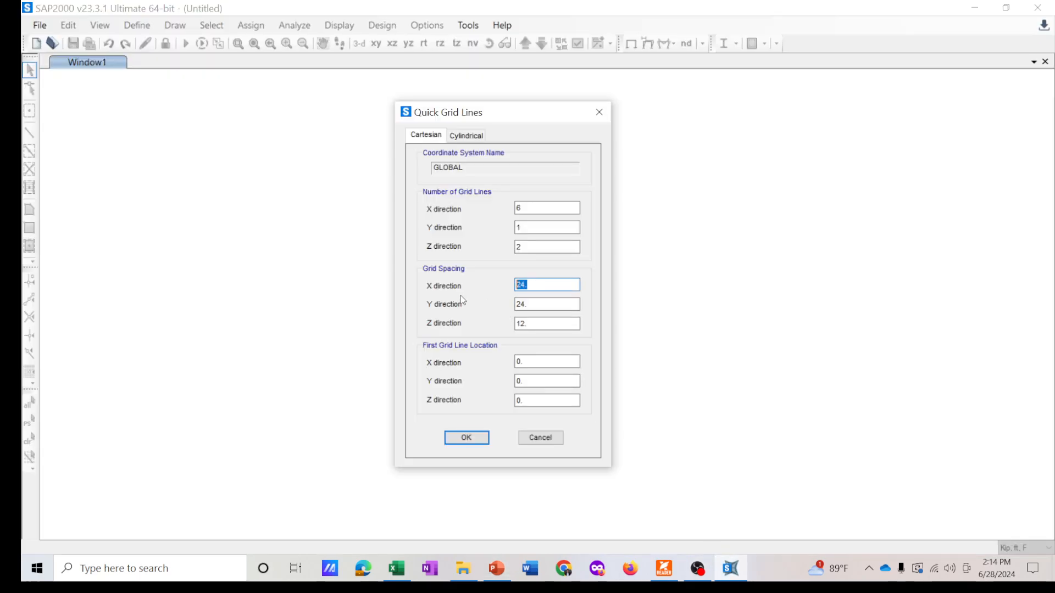
pyautogui.write('97.35')
pyautogui.doubleClick(526, 304)
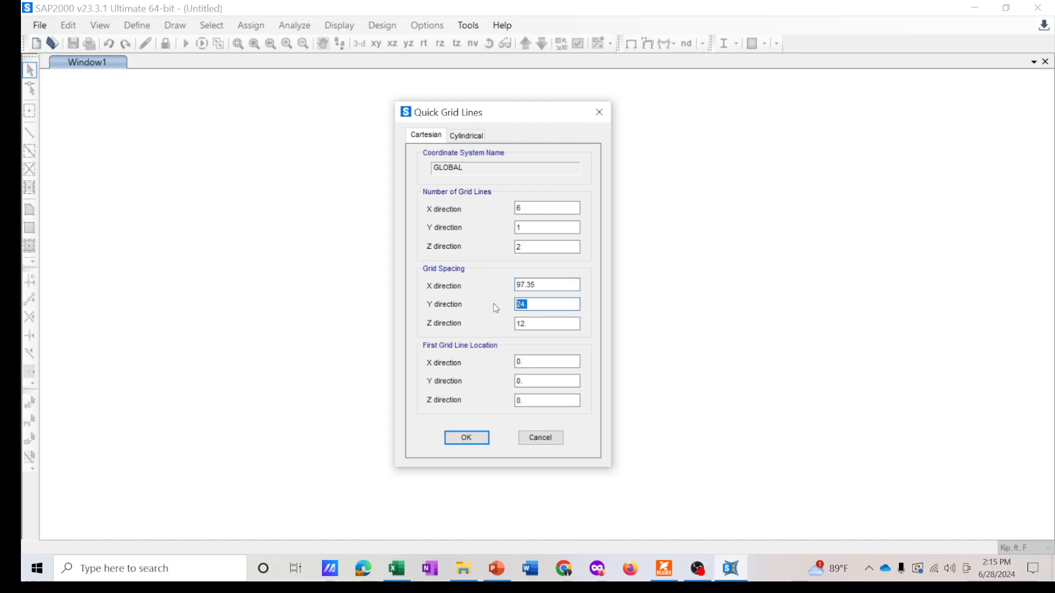
pyautogui.click(537, 324)
pyautogui.click(466, 439)
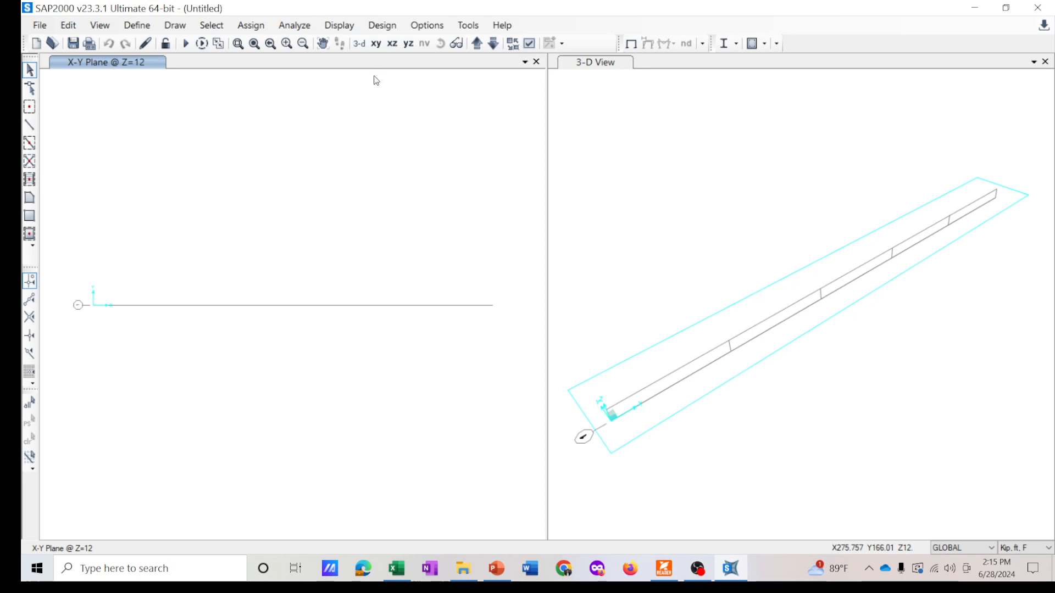
# - Switch to the X-Z view and open the global grid system data, displaying grids as spacing
pyautogui.click(392, 44)
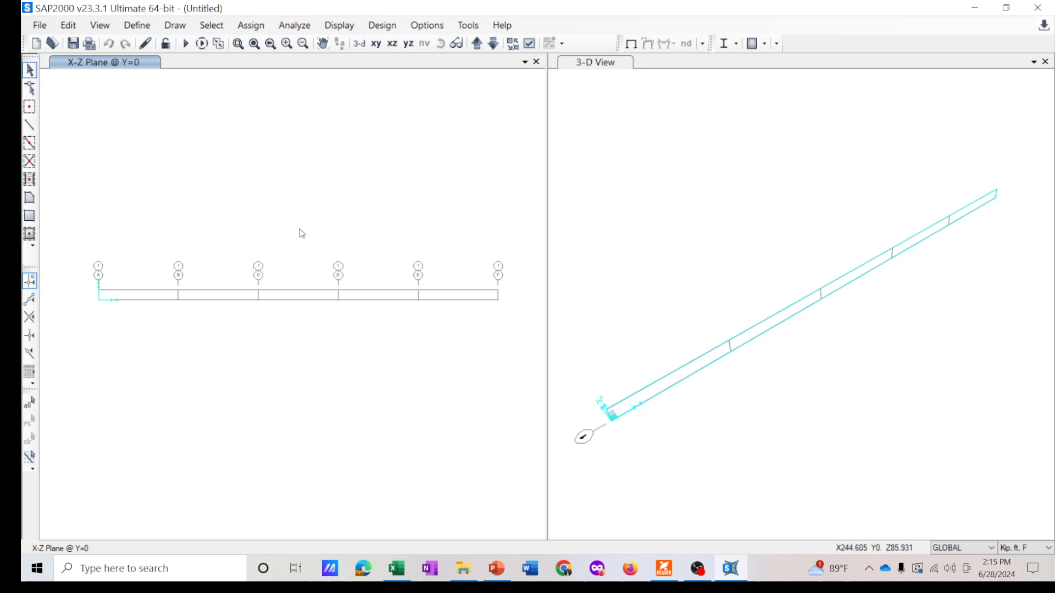
pyautogui.rightClick(357, 178)
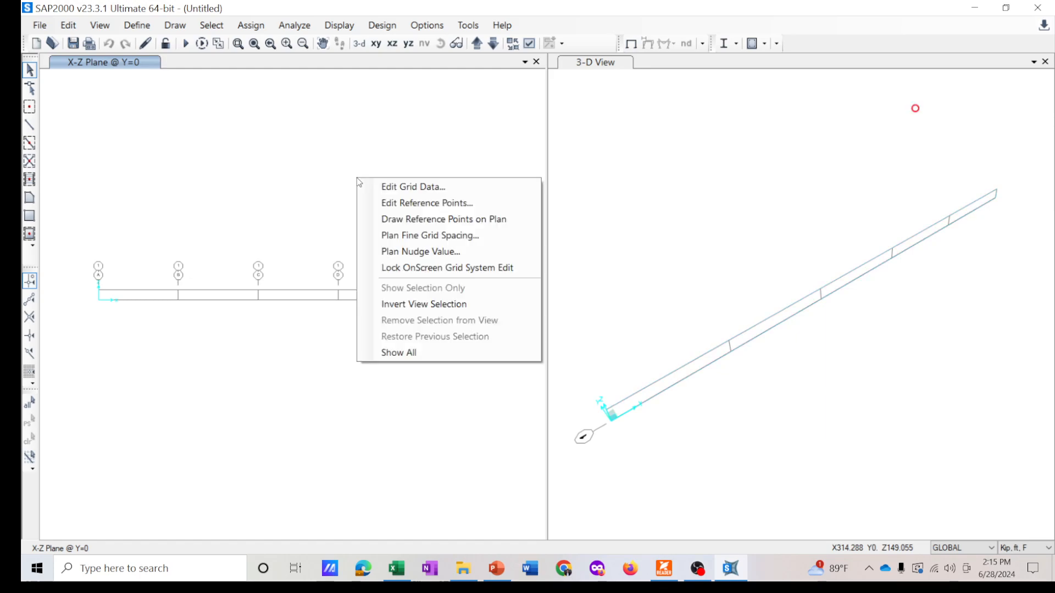
pyautogui.click(409, 188)
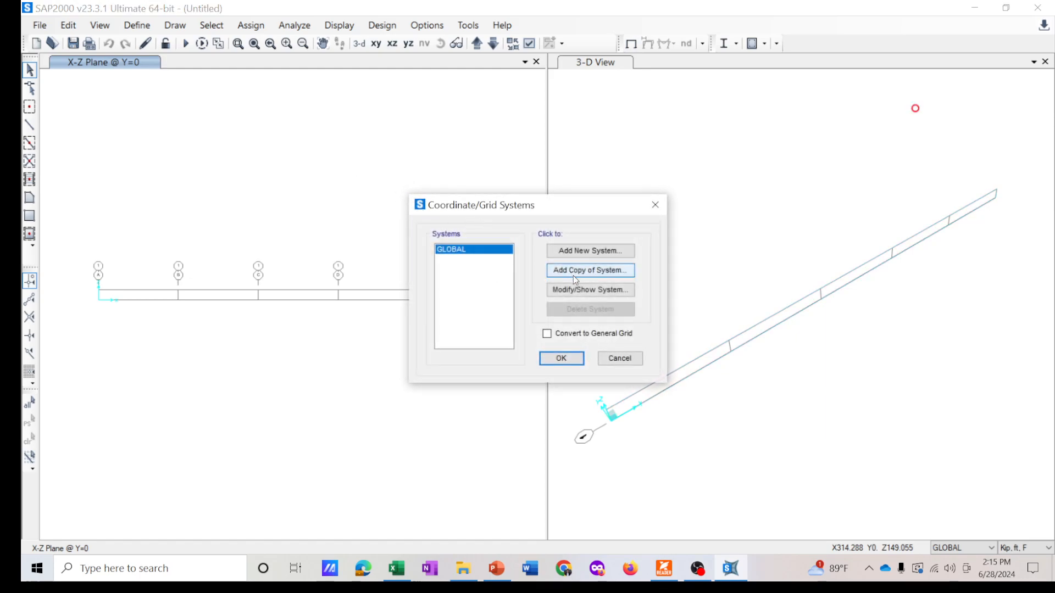
pyautogui.click(597, 291)
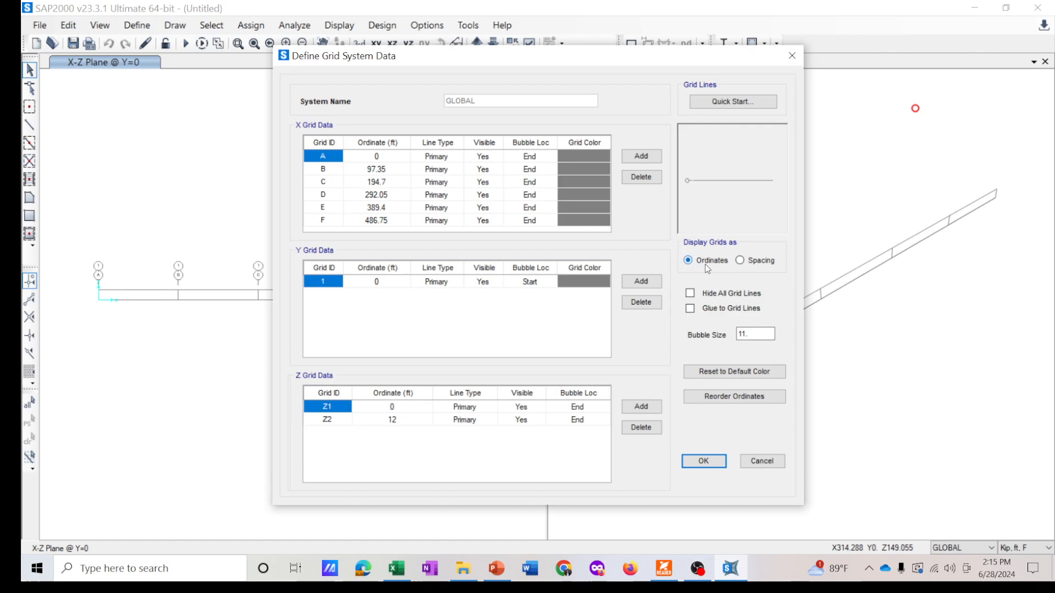
pyautogui.click(741, 261)
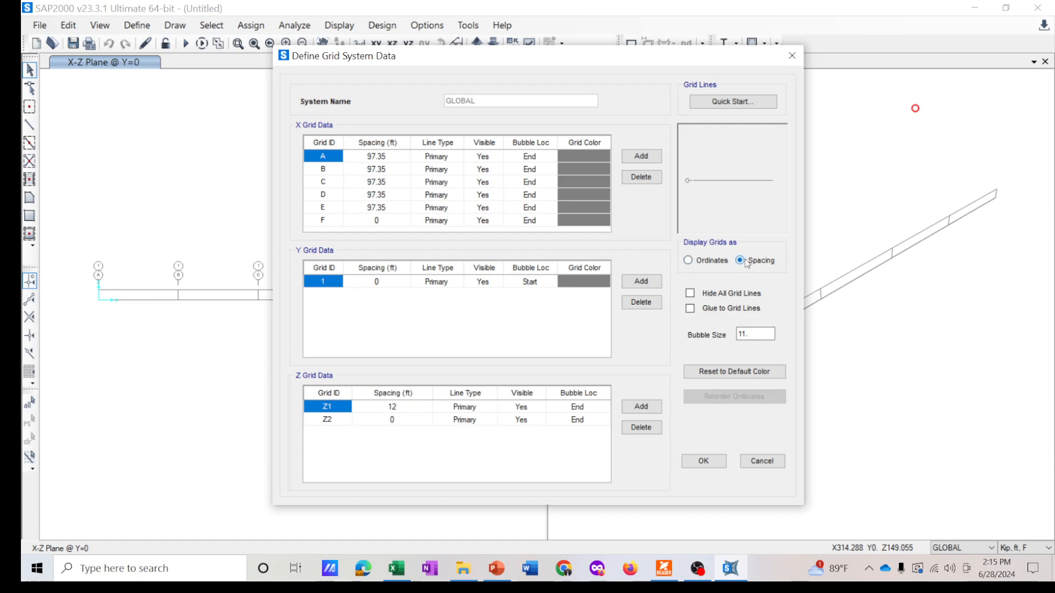
pyautogui.moveTo(500, 54); pyautogui.dragTo(464, 61)
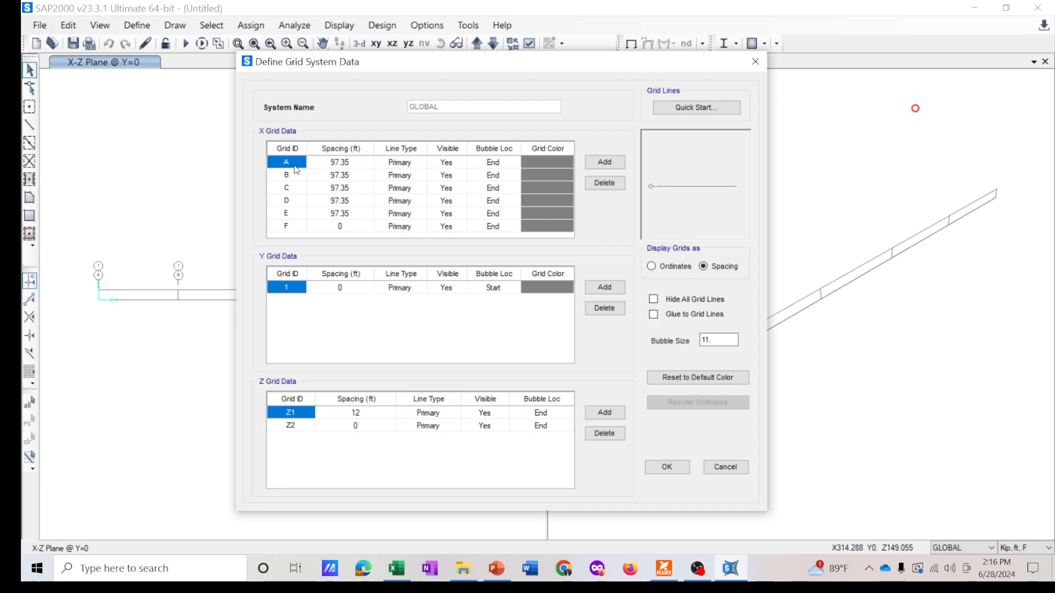
pyautogui.click(342, 165)
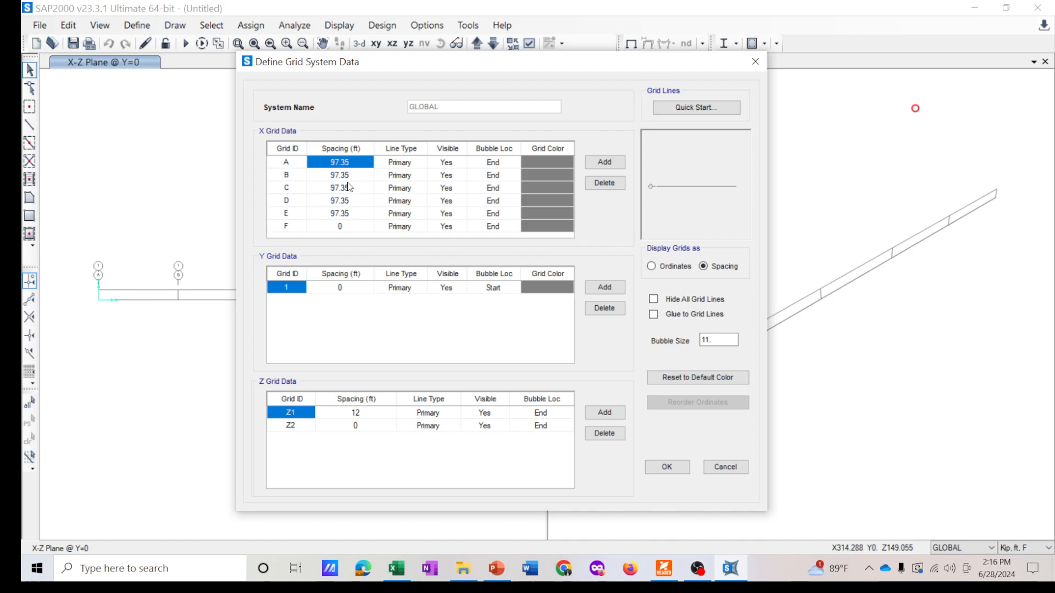
# - Set the spacing of grid line B to 25.55 ft
pyautogui.click(492, 568)
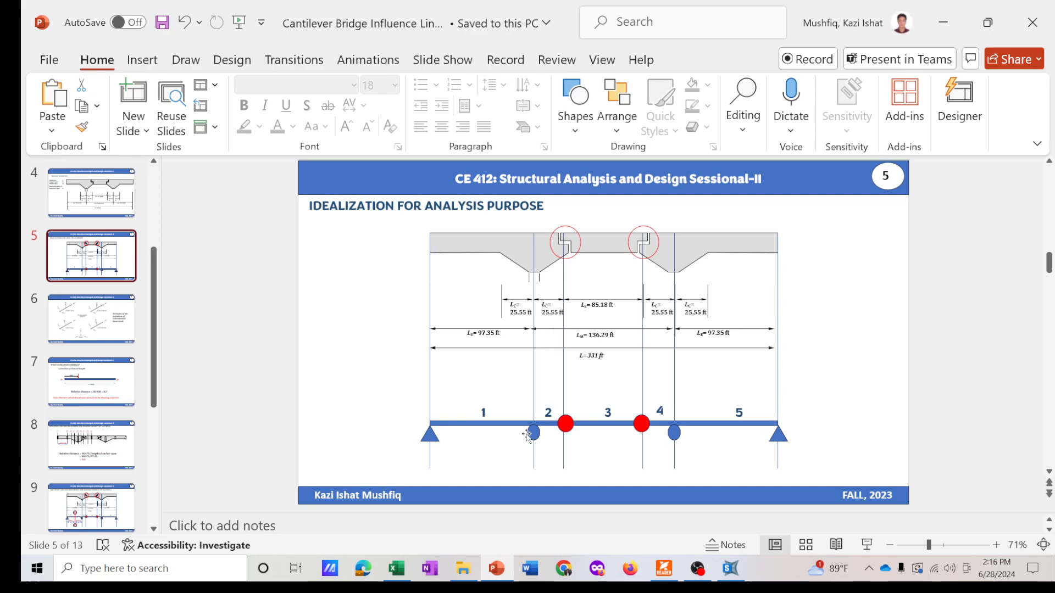
pyautogui.click(731, 568)
pyautogui.click(339, 175)
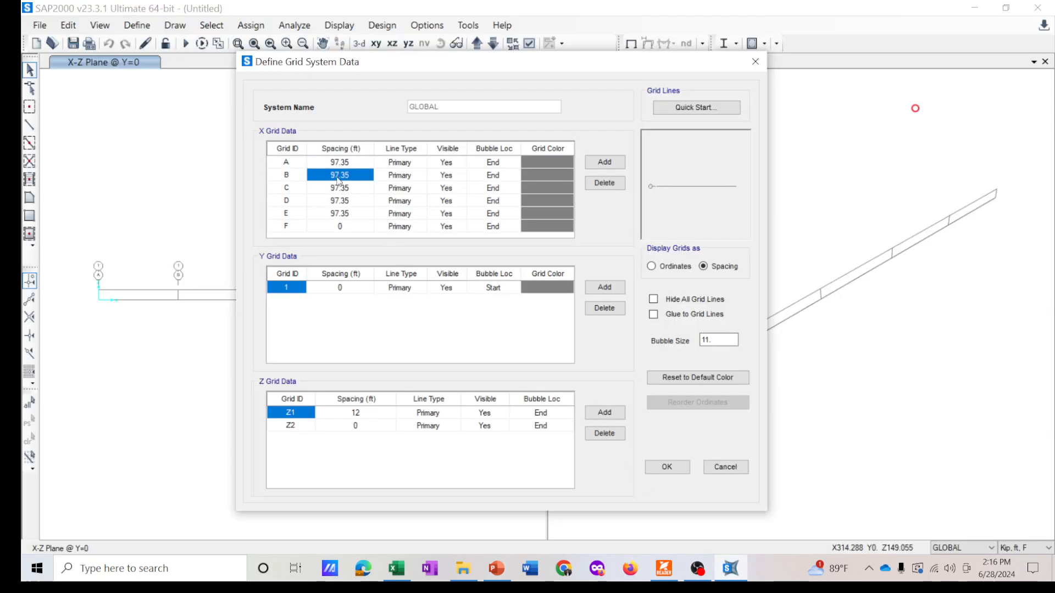
pyautogui.write('25.55')
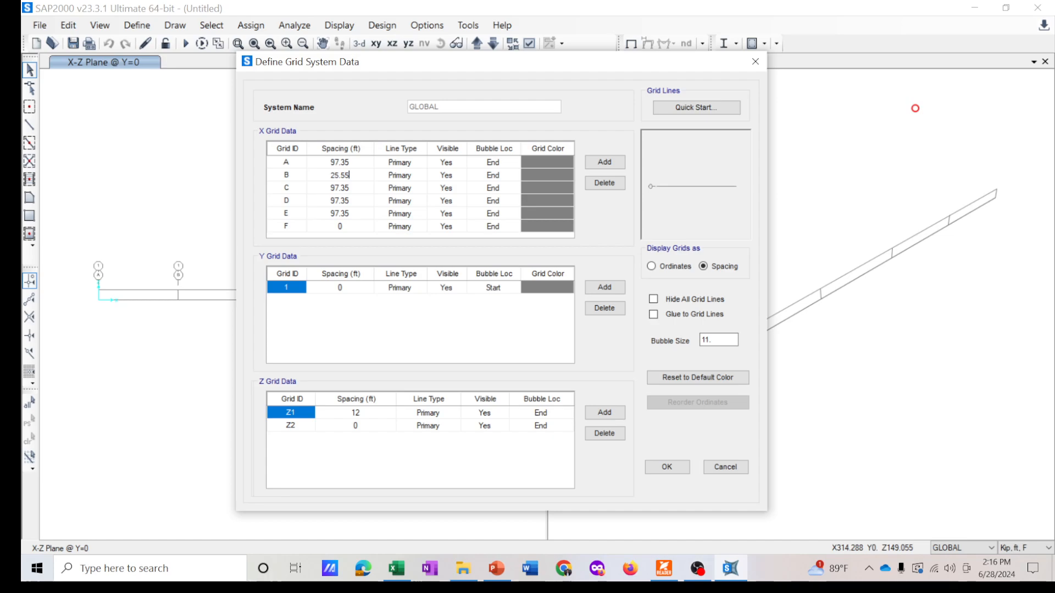
# - Set the spacing of grid line C to 85.18 ft
pyautogui.click(342, 188)
pyautogui.click(496, 568)
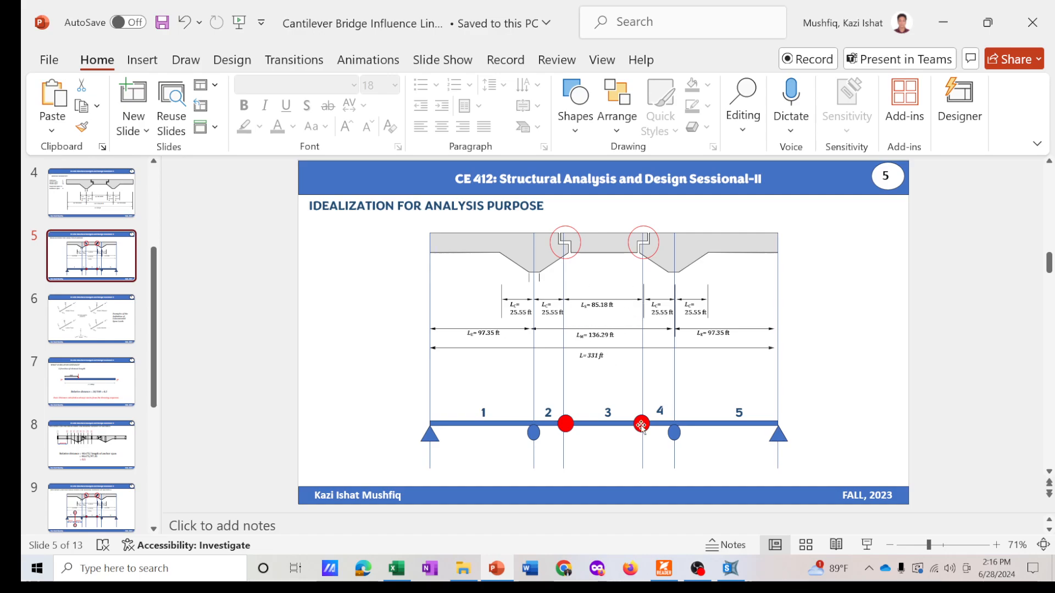
pyautogui.click(730, 569)
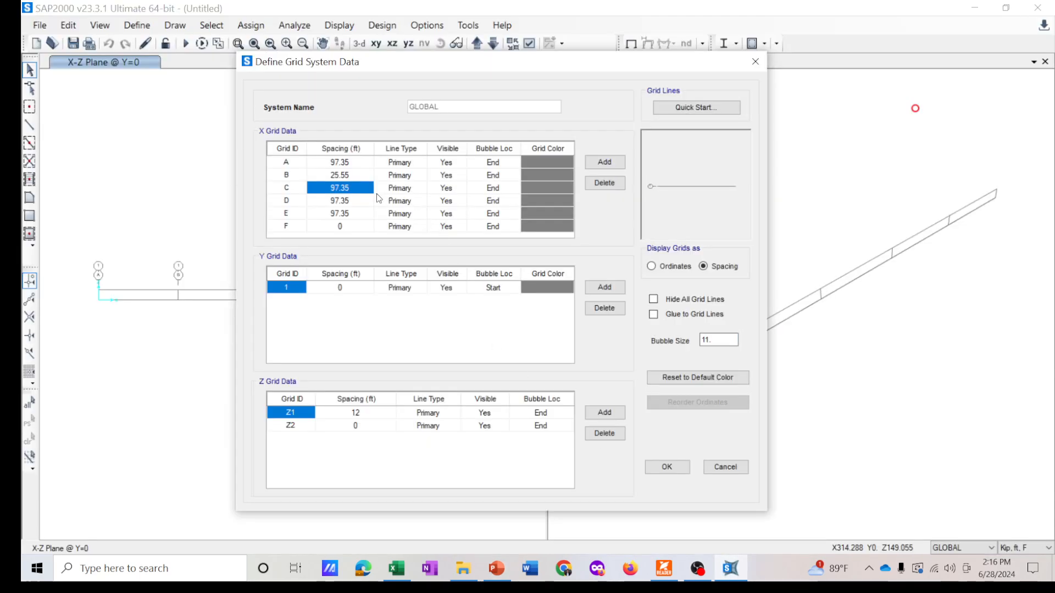
pyautogui.write('85.1')
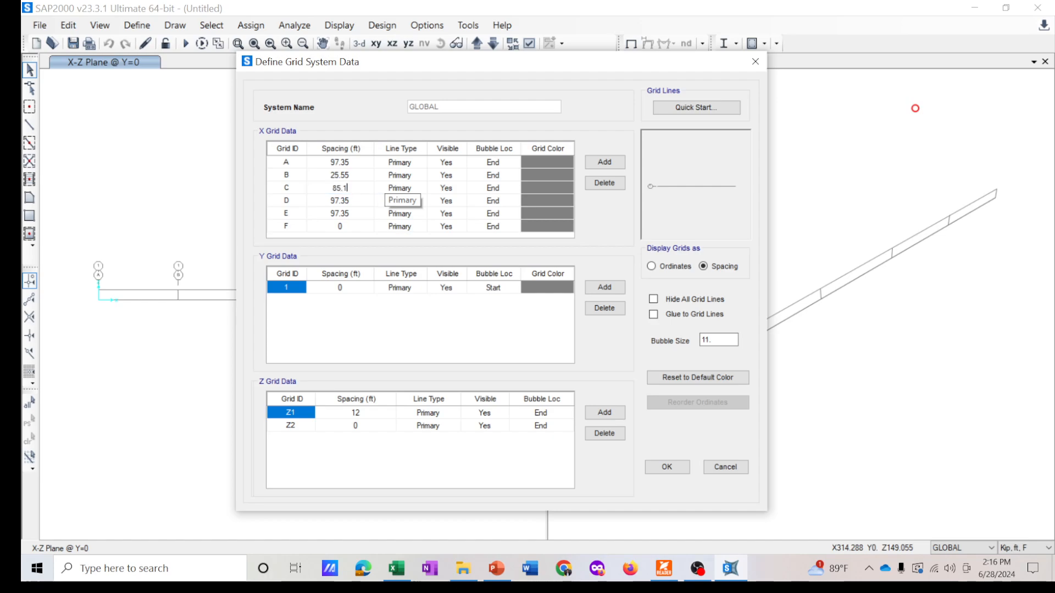
pyautogui.write('8')
pyautogui.click(347, 205)
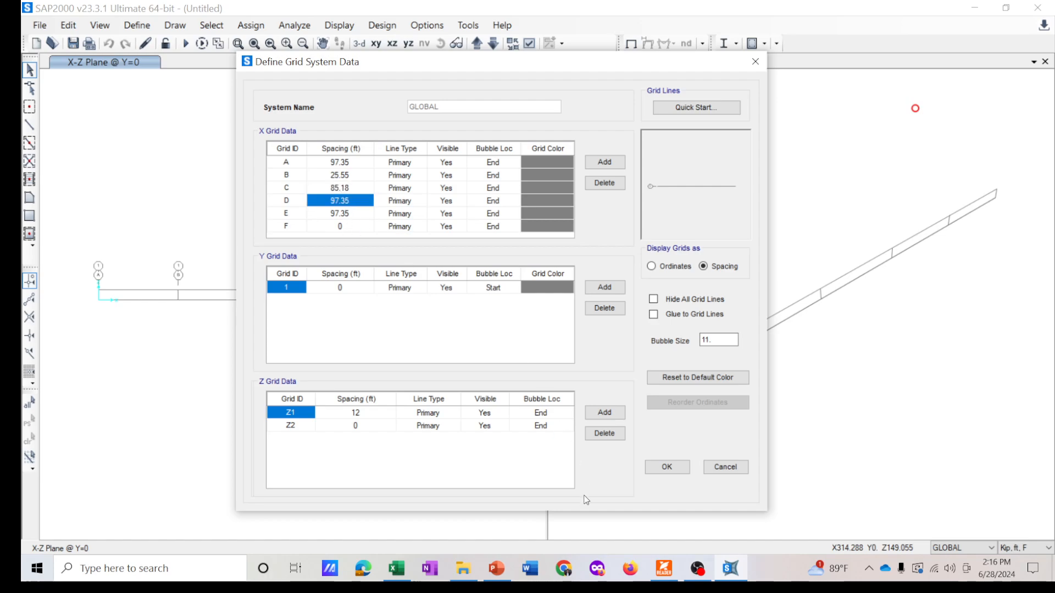
# - Set the spacing of grid line D to 25.55 ft
pyautogui.click(496, 569)
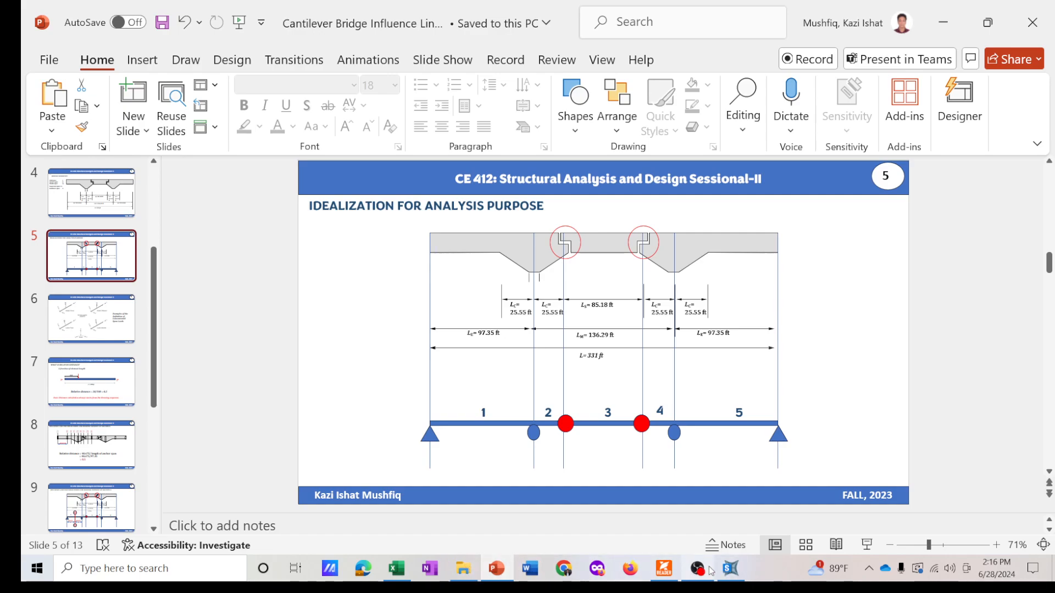
pyautogui.click(728, 569)
pyautogui.write('25')
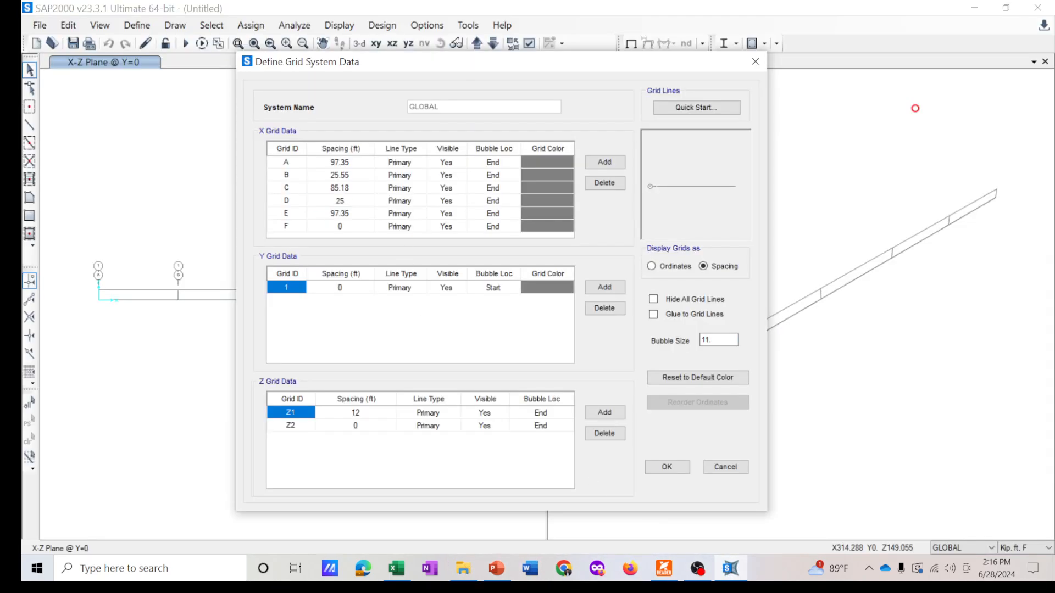
pyautogui.write('.55')
pyautogui.click(345, 215)
# - Apply the edited X grid spacings and close the grid system dialogs
pyautogui.click(496, 569)
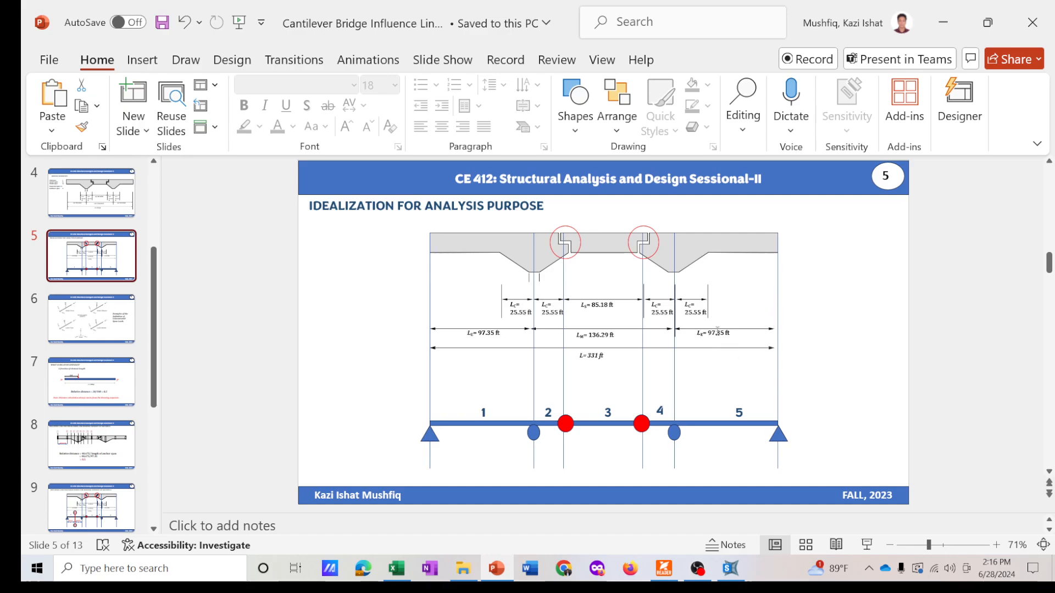
pyautogui.click(731, 569)
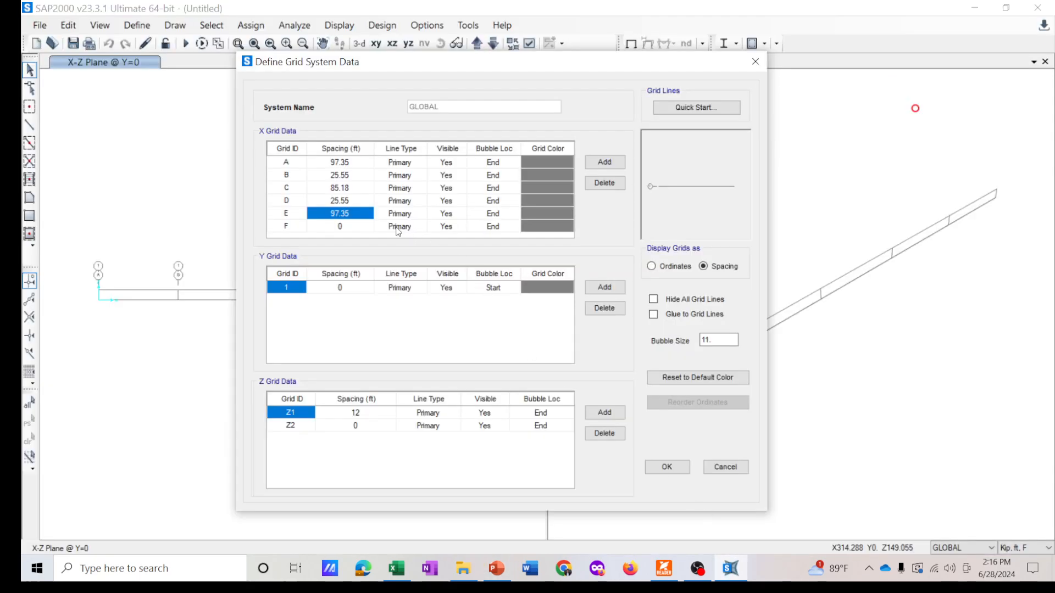
pyautogui.click(339, 227)
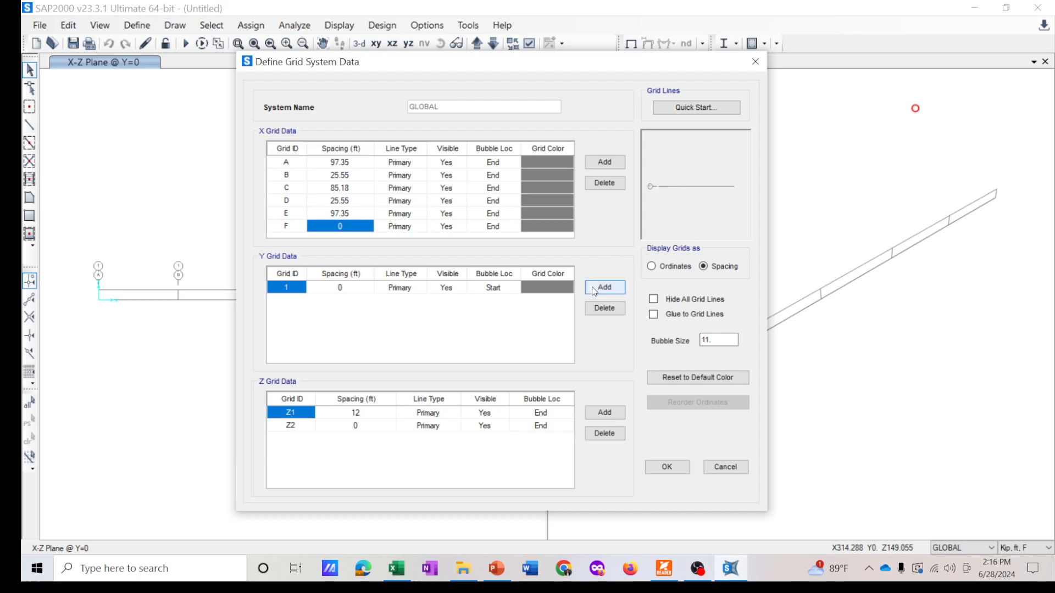
pyautogui.click(668, 467)
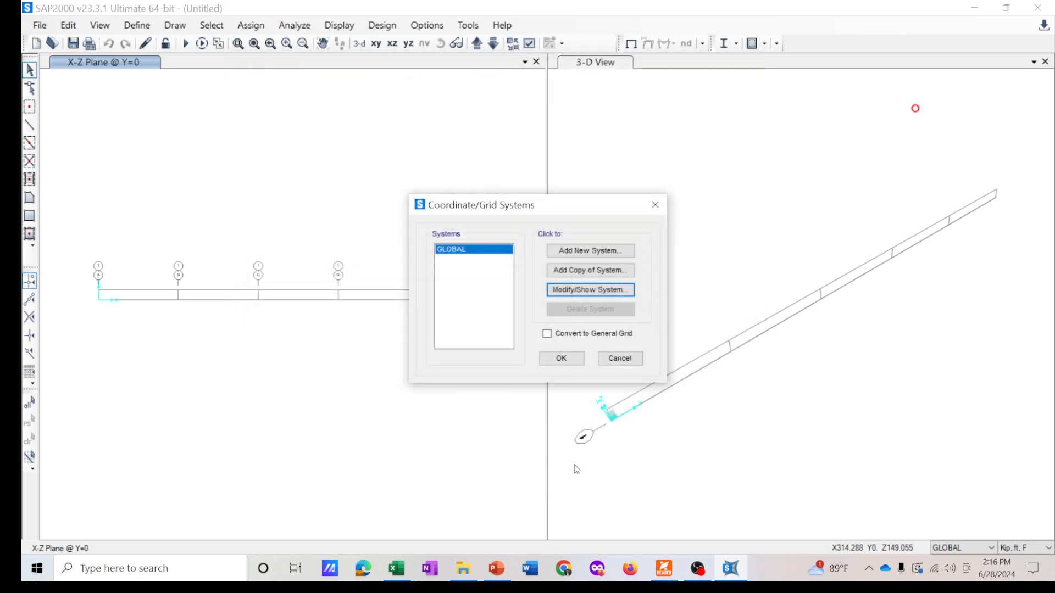
pyautogui.click(561, 358)
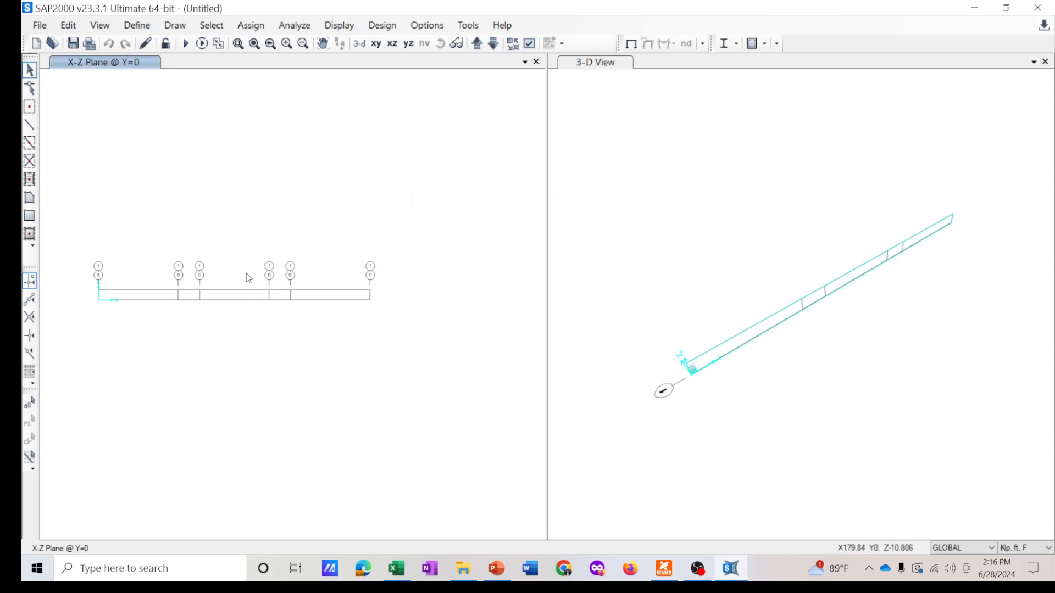
pyautogui.moveTo(247, 274); pyautogui.dragTo(261, 273, button='middle')
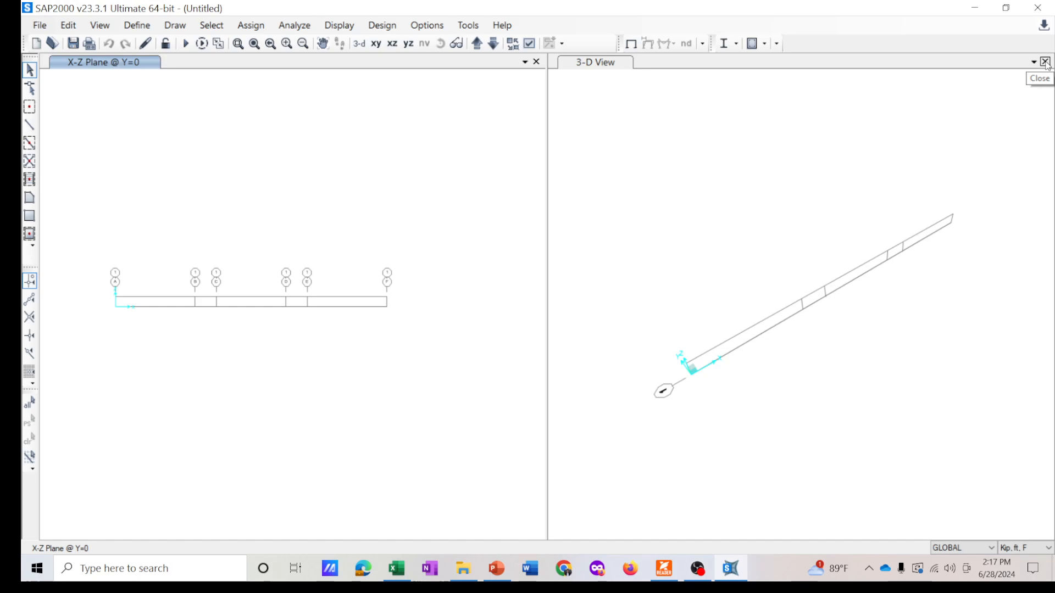
# - Close the 3-D view so only the X-Z plane elevation remains
pyautogui.click(1045, 62)
pyautogui.click(395, 286)
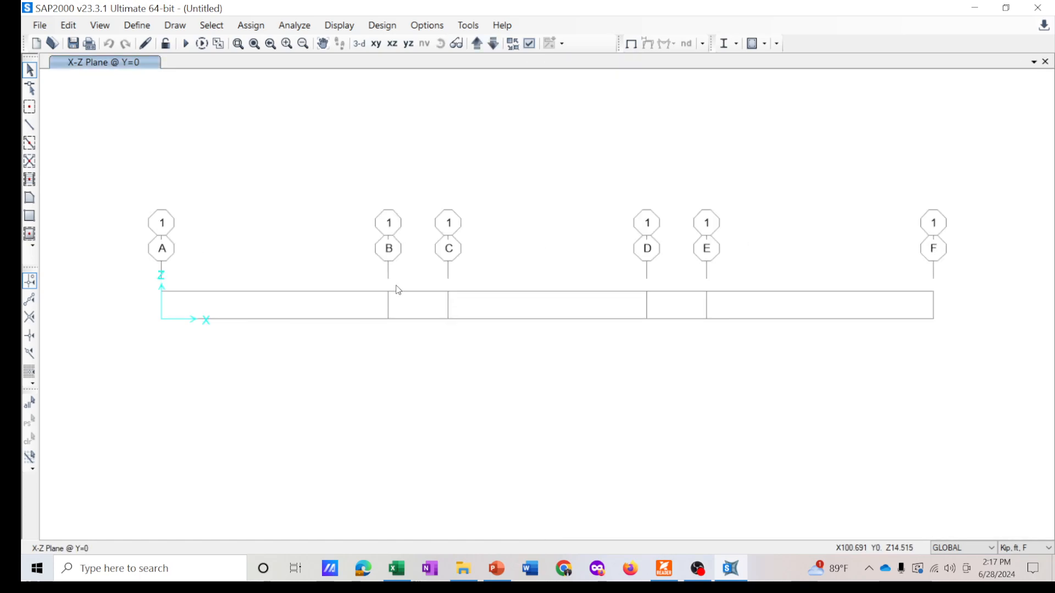
pyautogui.moveTo(495, 257); pyautogui.dragTo(521, 251, button='middle')
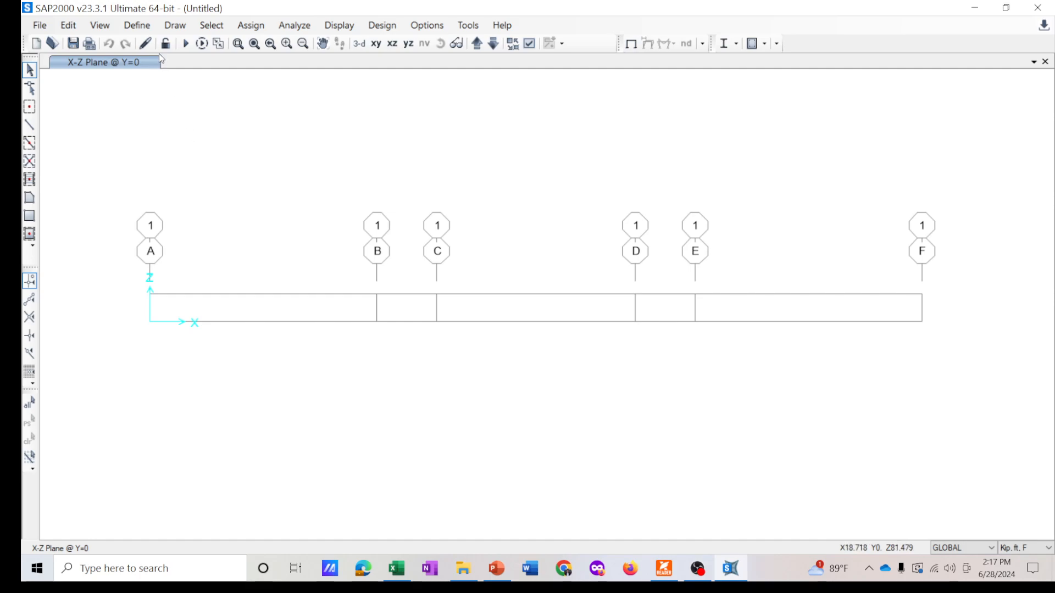
# - Start adding a new frame section property of concrete type with a rectangular shape
pyautogui.click(137, 26)
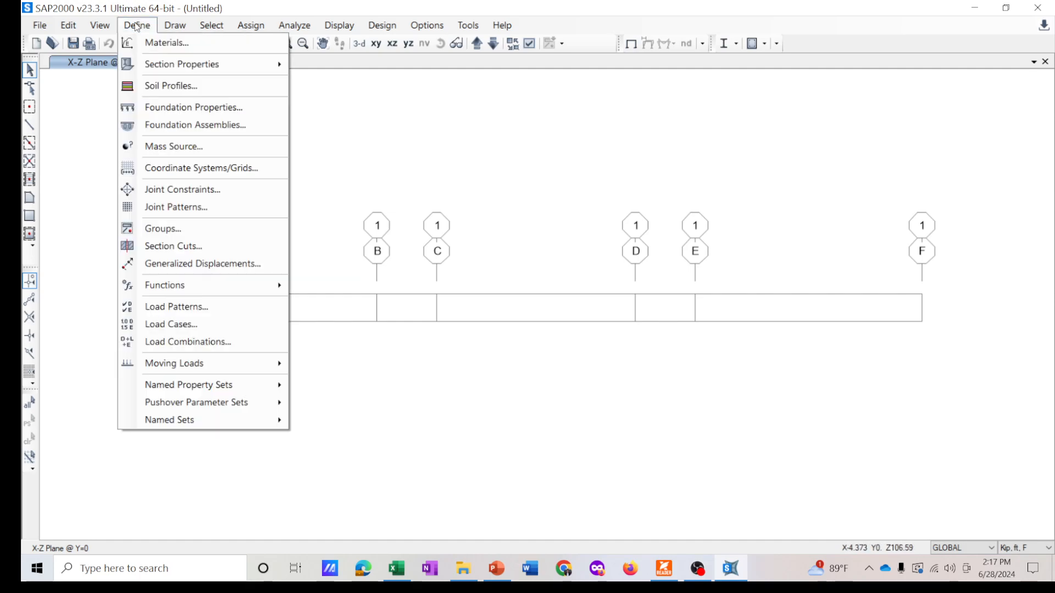
pyautogui.moveTo(172, 64)
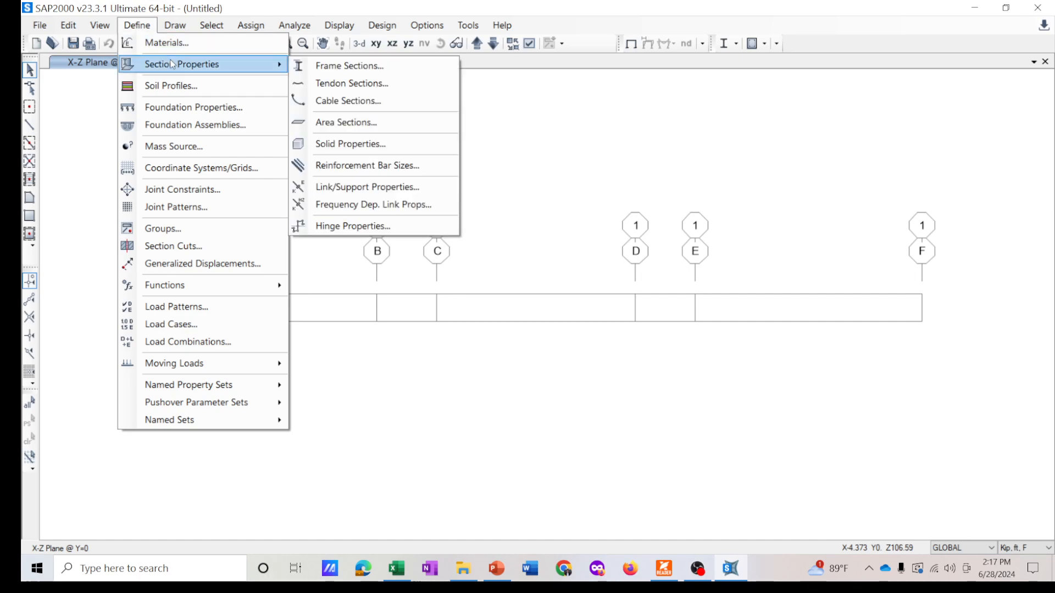
pyautogui.click(350, 66)
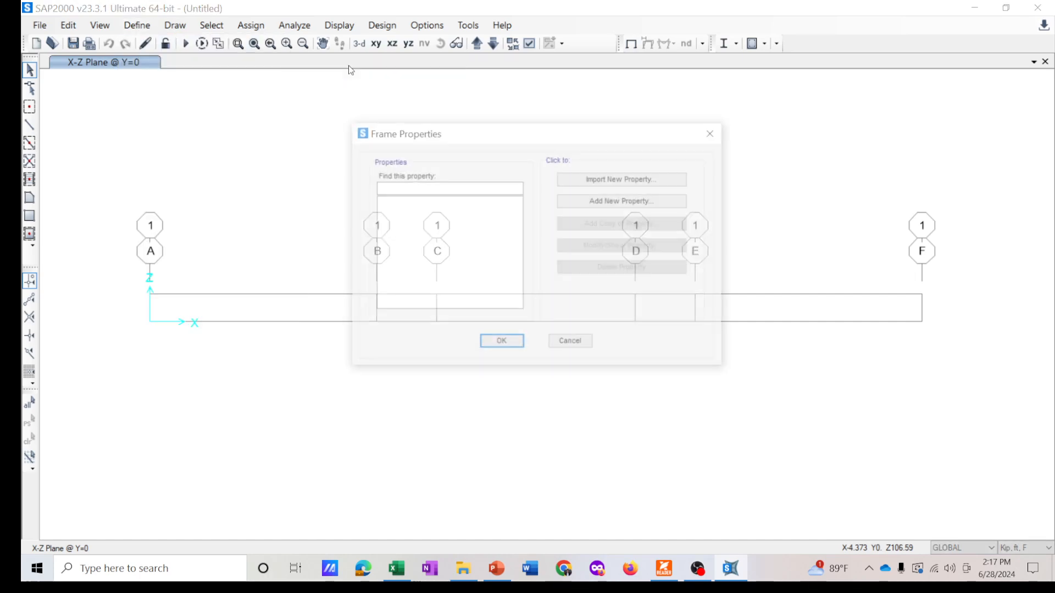
pyautogui.click(613, 203)
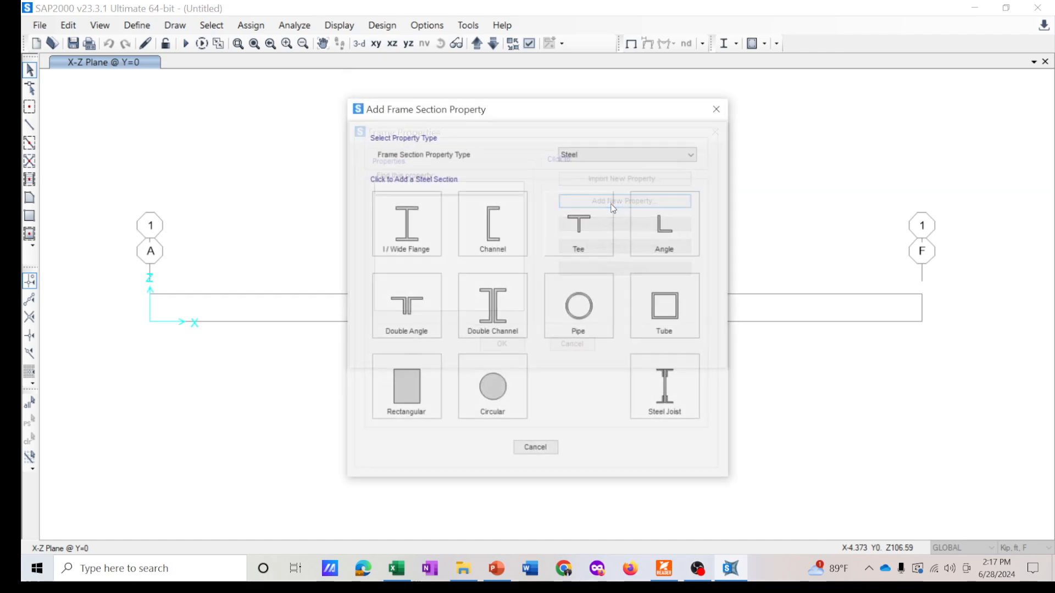
pyautogui.click(591, 153)
pyautogui.click(591, 187)
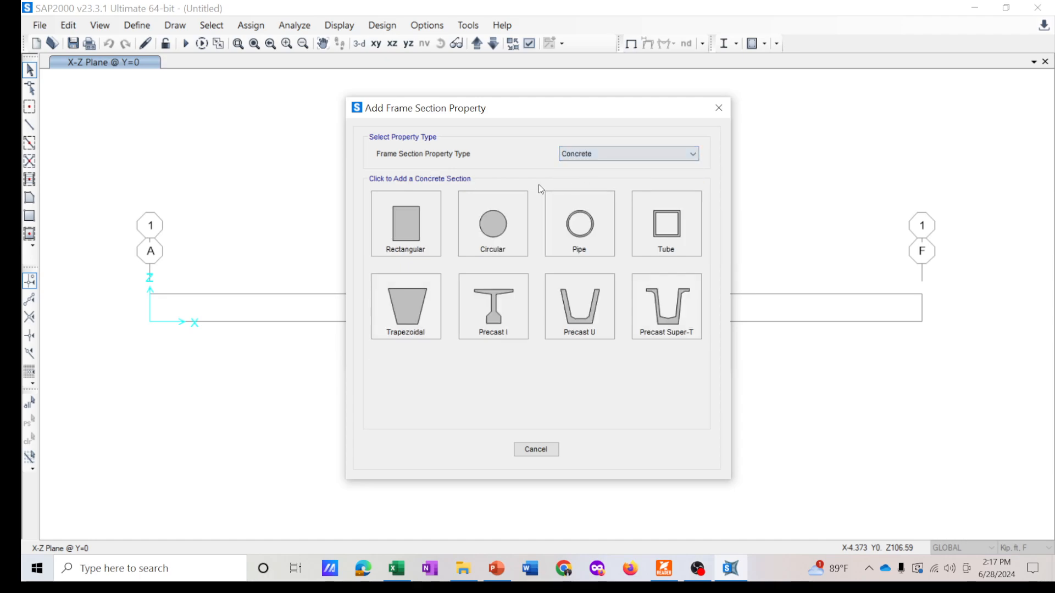
pyautogui.click(412, 226)
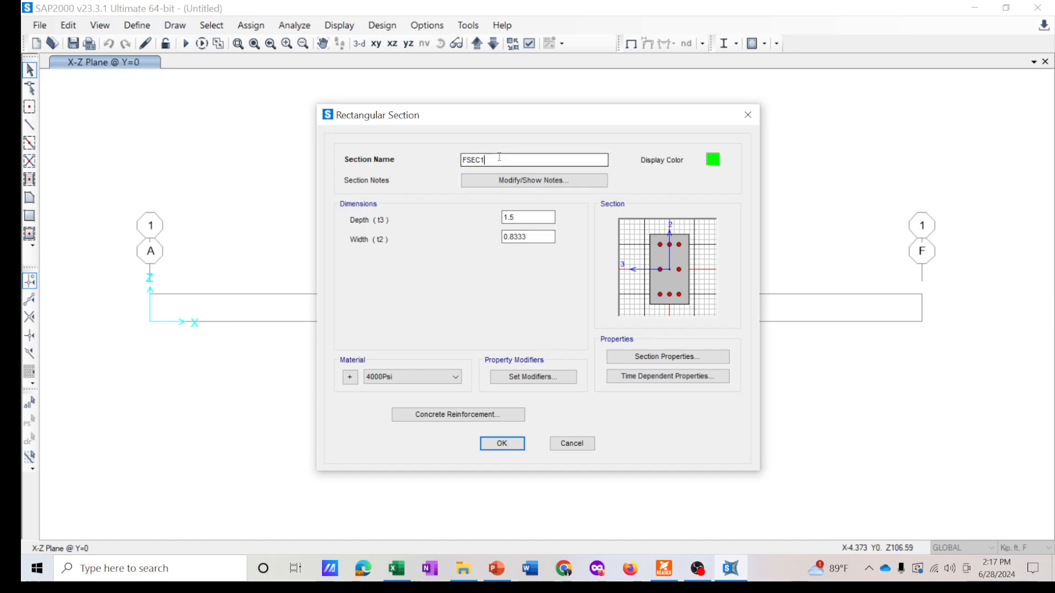
# - Name the rectangular concrete section Interior Girder and add it to the frame properties
pyautogui.moveTo(499, 159); pyautogui.dragTo(426, 161)
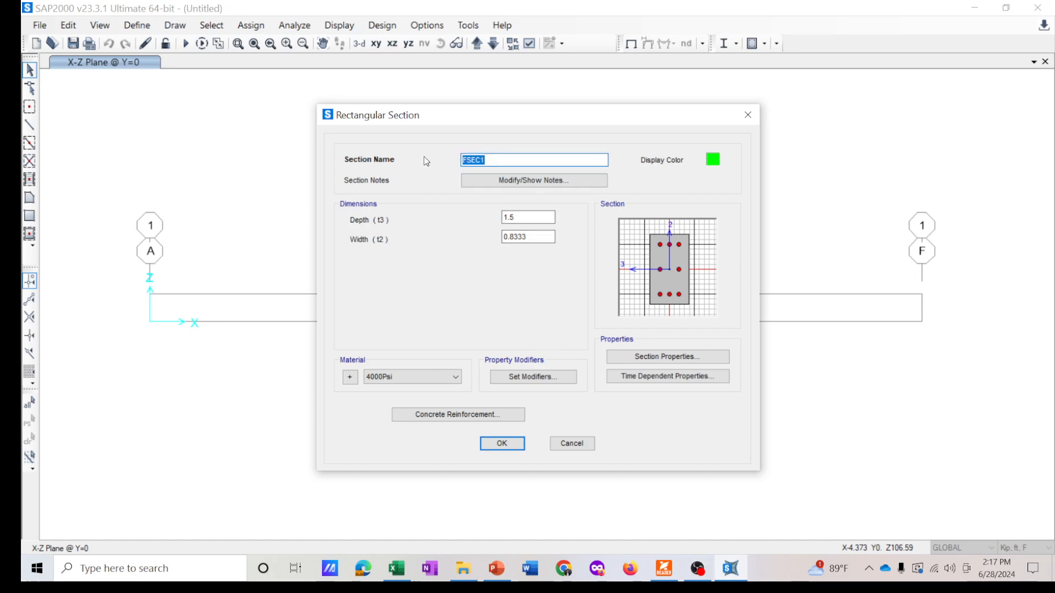
pyautogui.write('Interior Girder')
pyautogui.moveTo(473, 118); pyautogui.dragTo(460, 110)
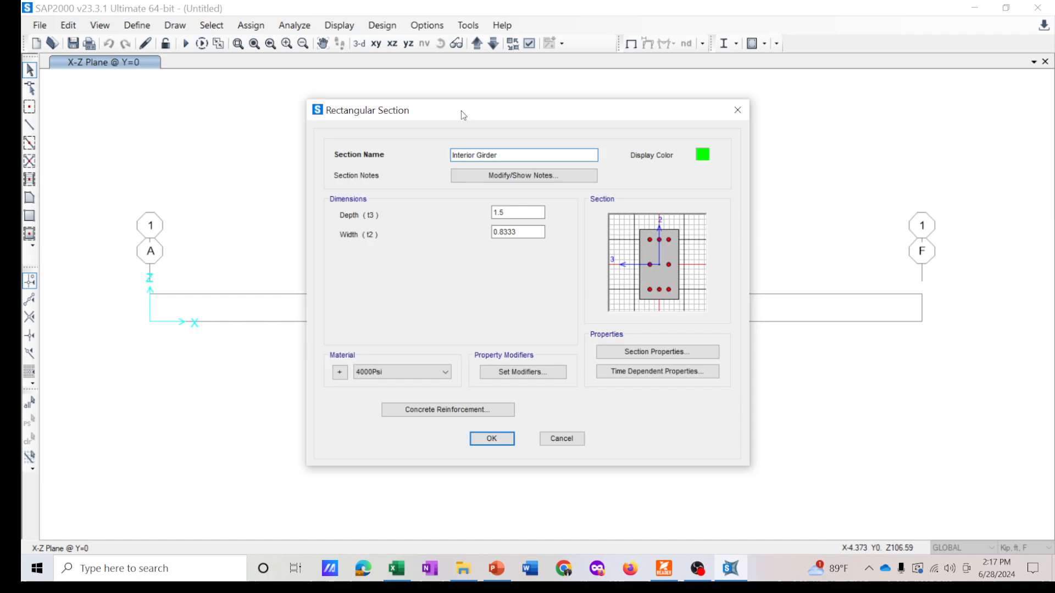
pyautogui.click(538, 209)
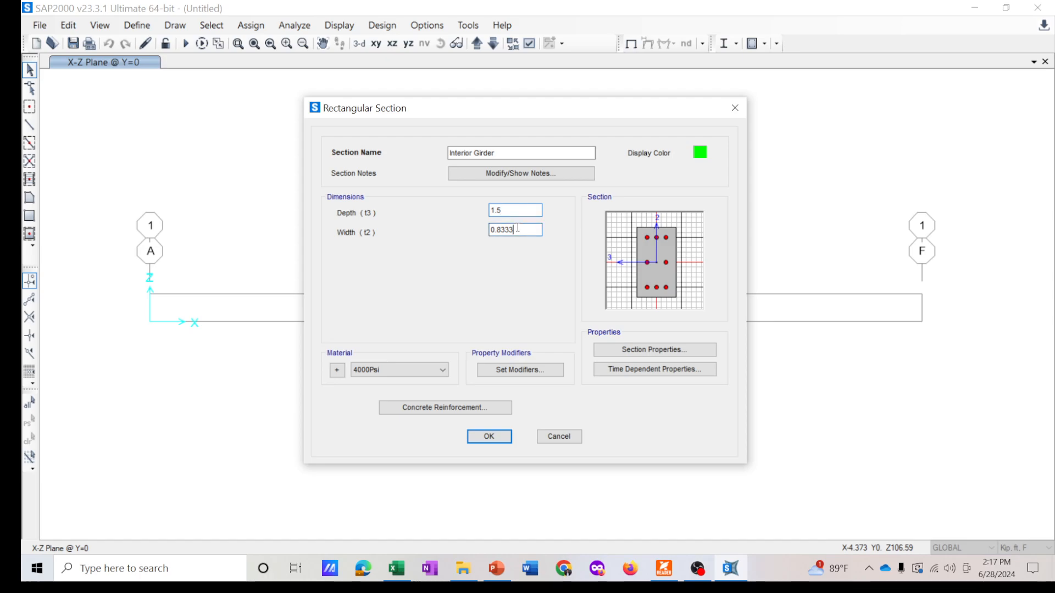
pyautogui.hotkey('shift', 'Tab')
pyautogui.click(522, 235)
pyautogui.click(488, 437)
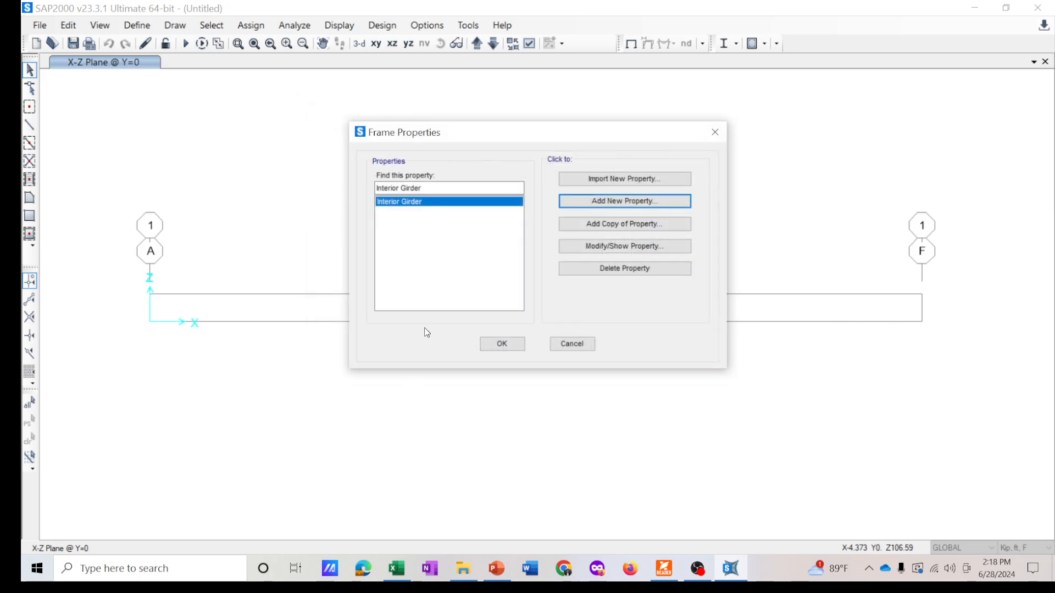
pyautogui.click(497, 344)
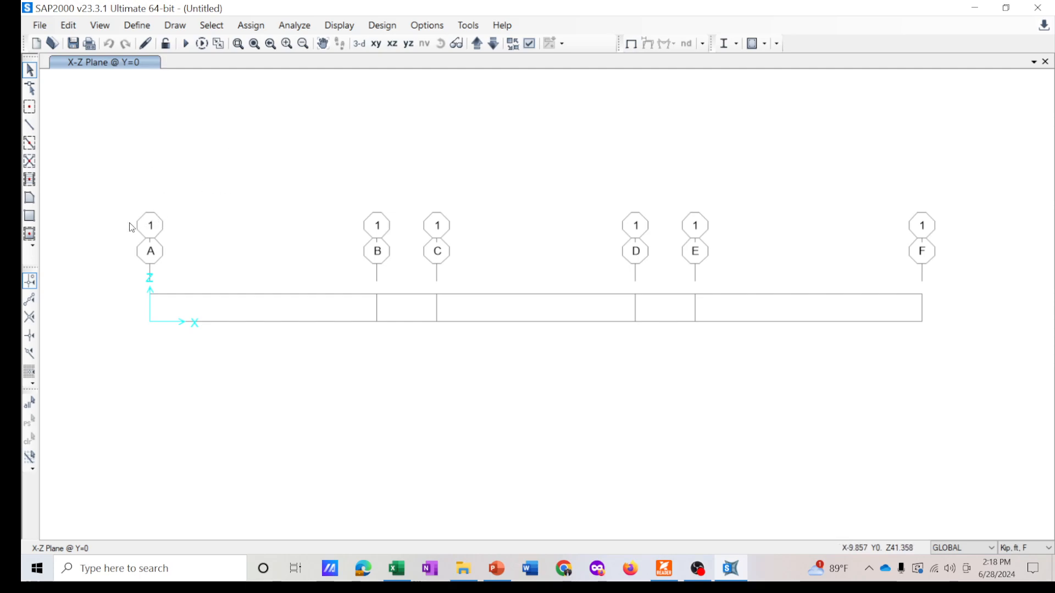
# - Draw an Interior Girder frame along the beam line from grid A to grid F
pyautogui.click(29, 144)
pyautogui.moveTo(539, 212)
pyautogui.mouseDown()
pyautogui.moveTo(195, 320)
pyautogui.moveTo(194, 346)
pyautogui.mouseUp()
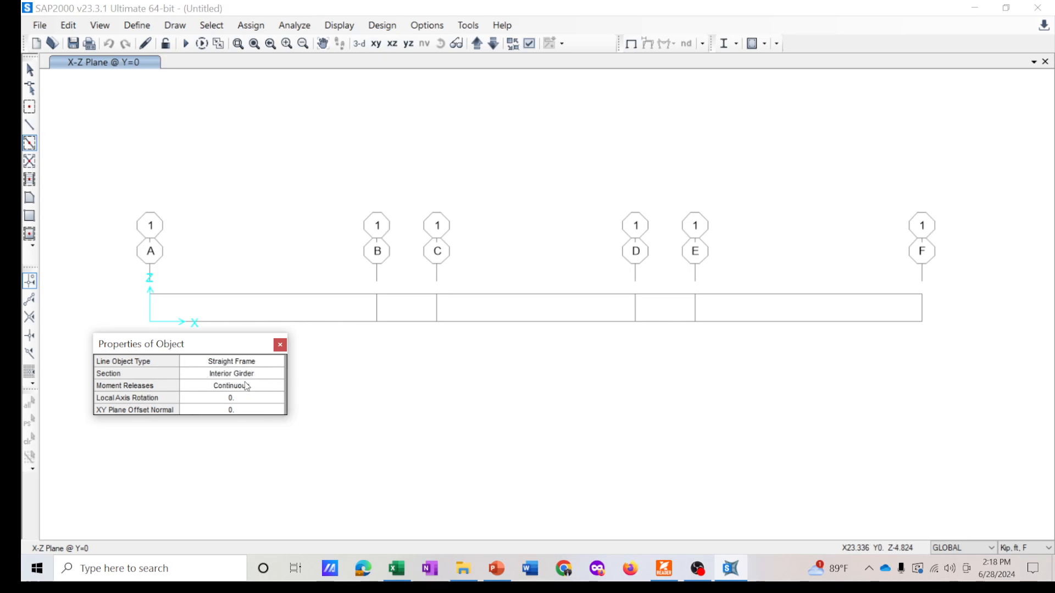
pyautogui.moveTo(208, 355); pyautogui.dragTo(177, 383)
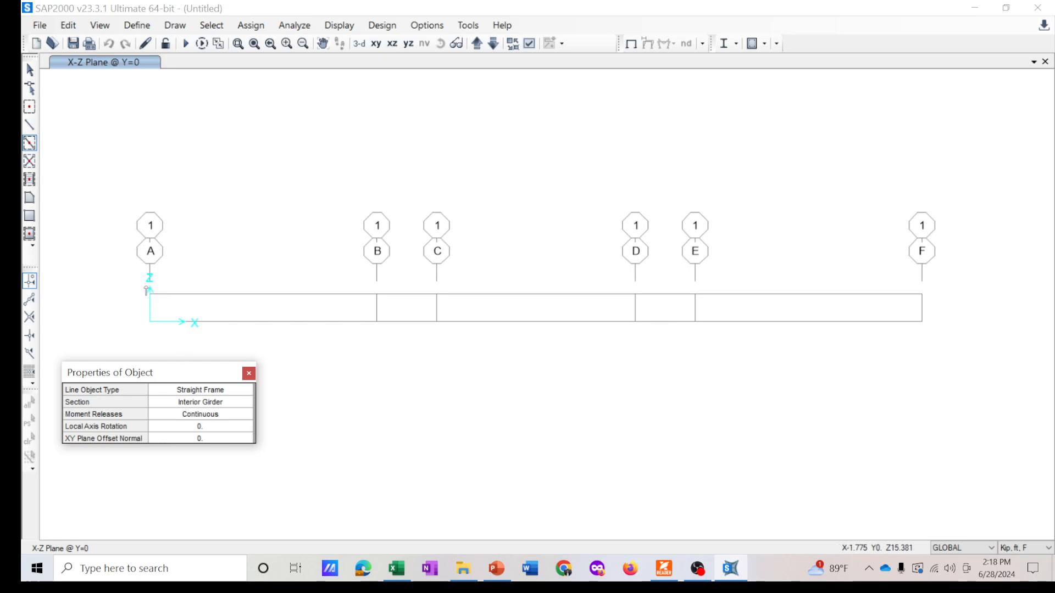
pyautogui.click(140, 283)
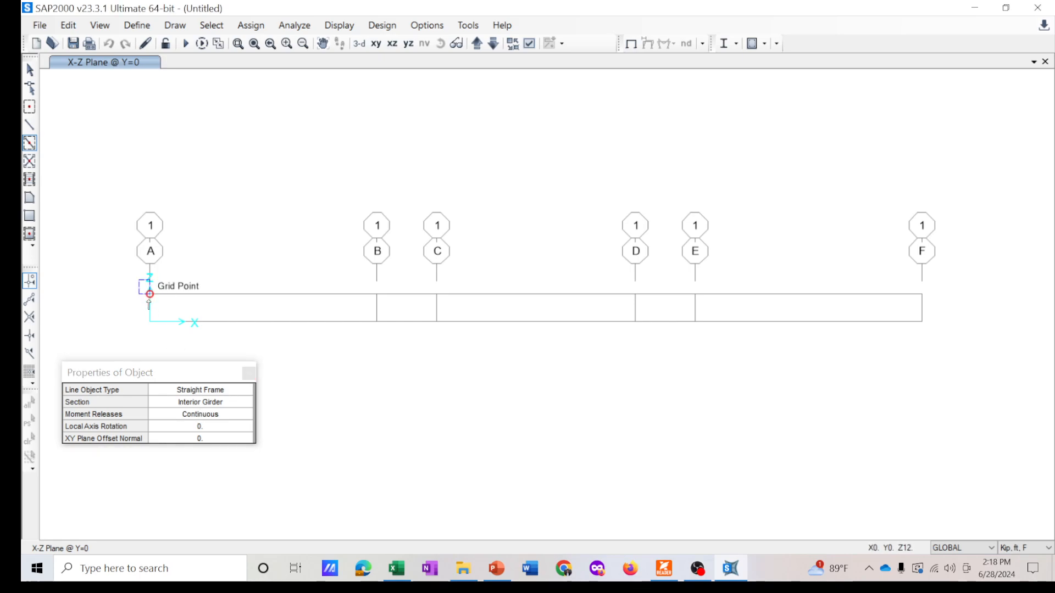
pyautogui.moveTo(142, 301)
pyautogui.mouseDown()
pyautogui.moveTo(152, 310)
pyautogui.moveTo(944, 306)
pyautogui.mouseUp()
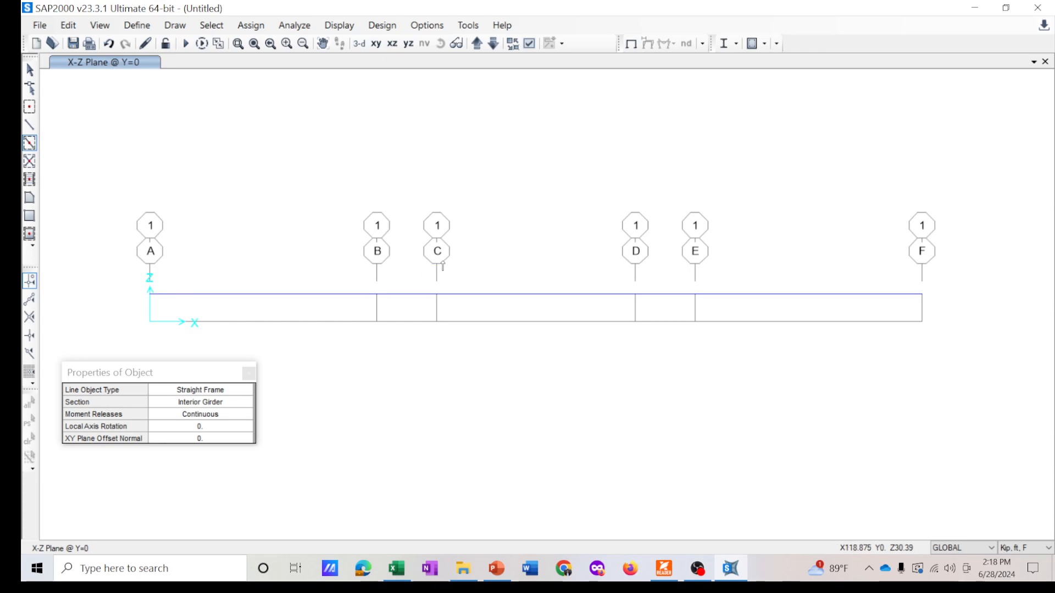
pyautogui.click(248, 373)
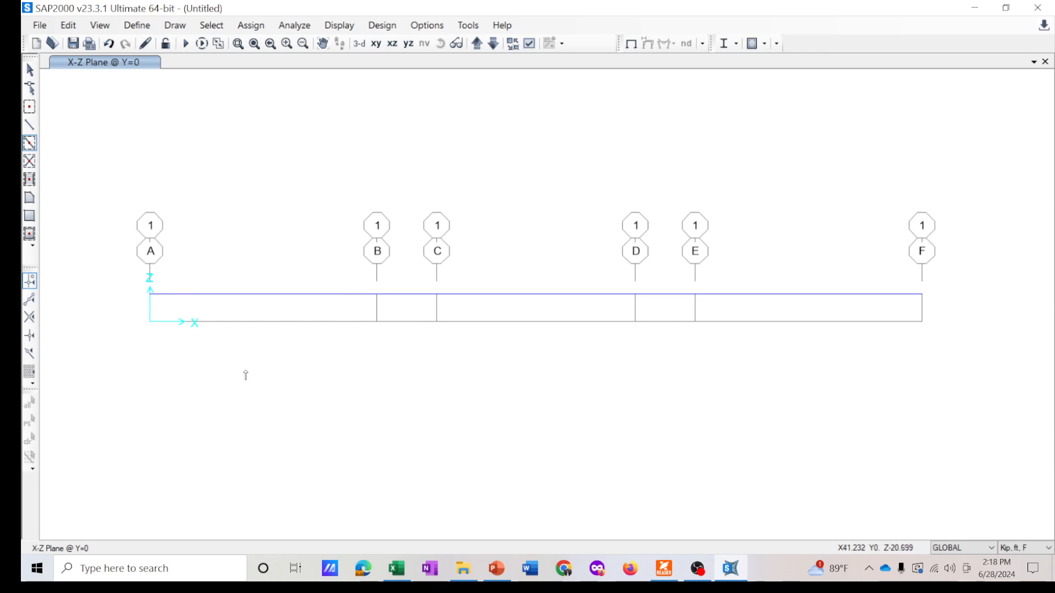
pyautogui.press('Escape')
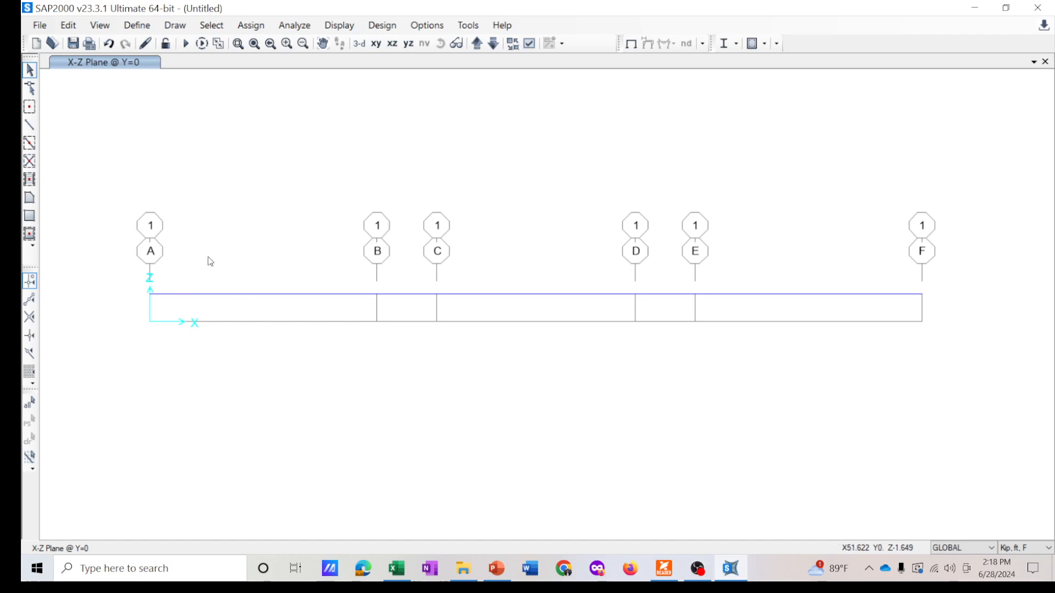
# - Compare the model against the idealized cantilever bridge diagram in the presentation slides
pyautogui.moveTo(306, 135); pyautogui.dragTo(325, 133, button='middle')
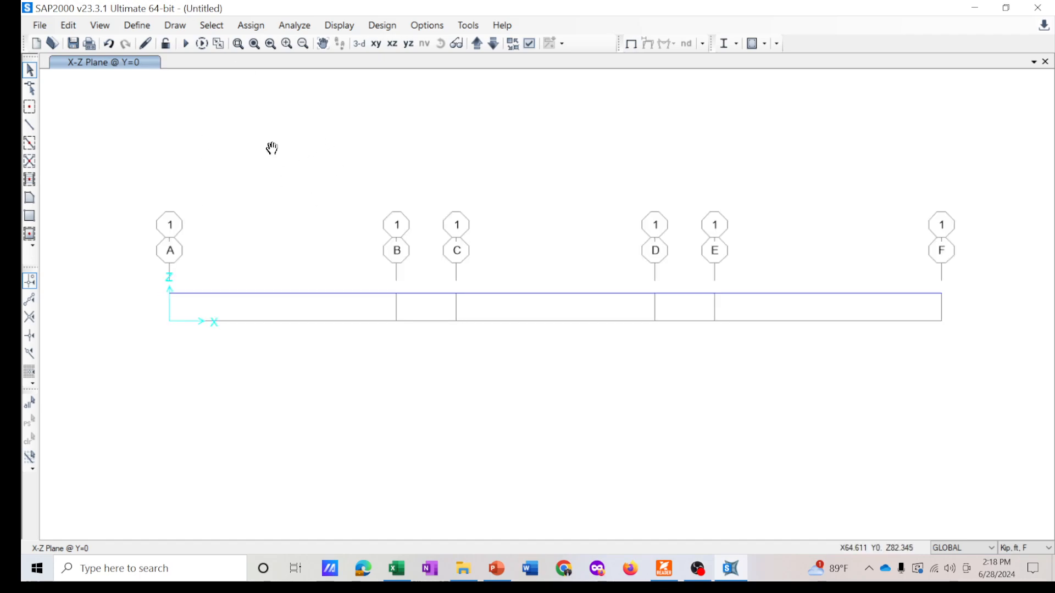
pyautogui.moveTo(287, 175); pyautogui.dragTo(279, 180, button='middle')
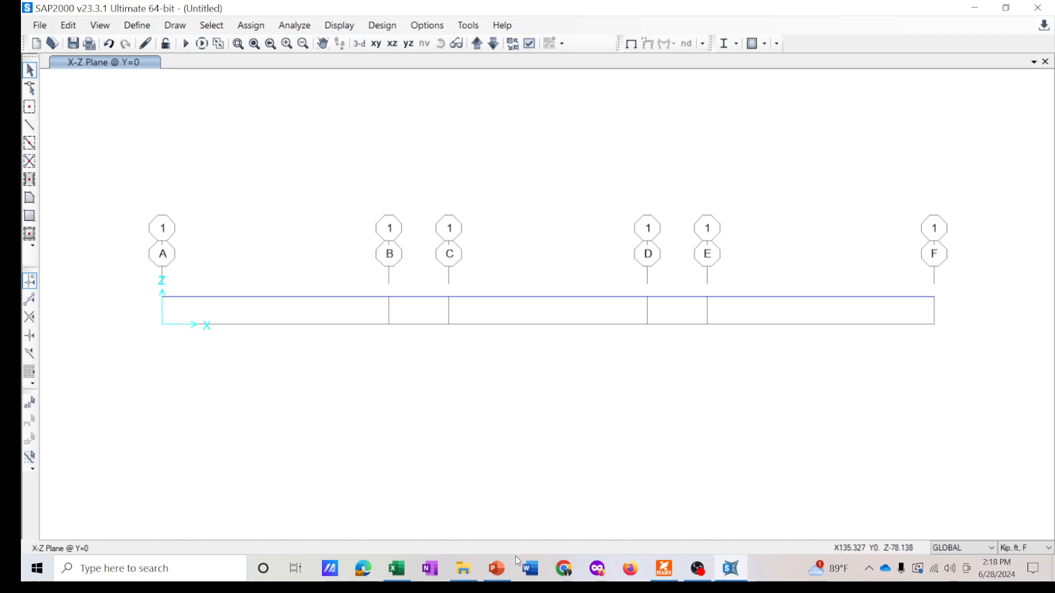
pyautogui.hotkey('alt', 'Tab')
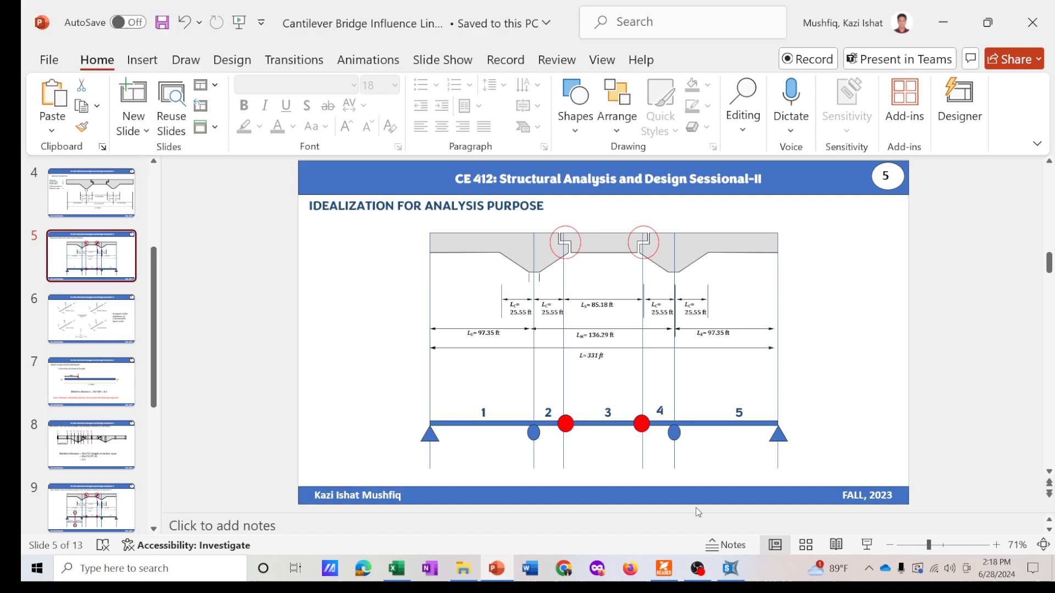
pyautogui.hotkey('alt', 'Tab')
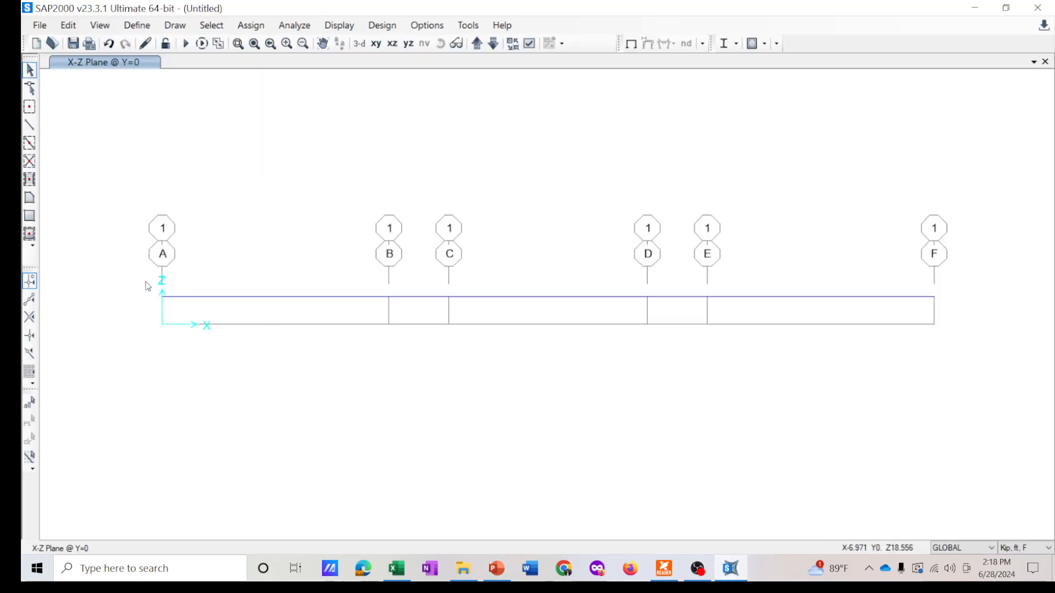
# - Assign a pinned joint restraint to the joint at grid A
pyautogui.moveTo(146, 281); pyautogui.dragTo(175, 321)
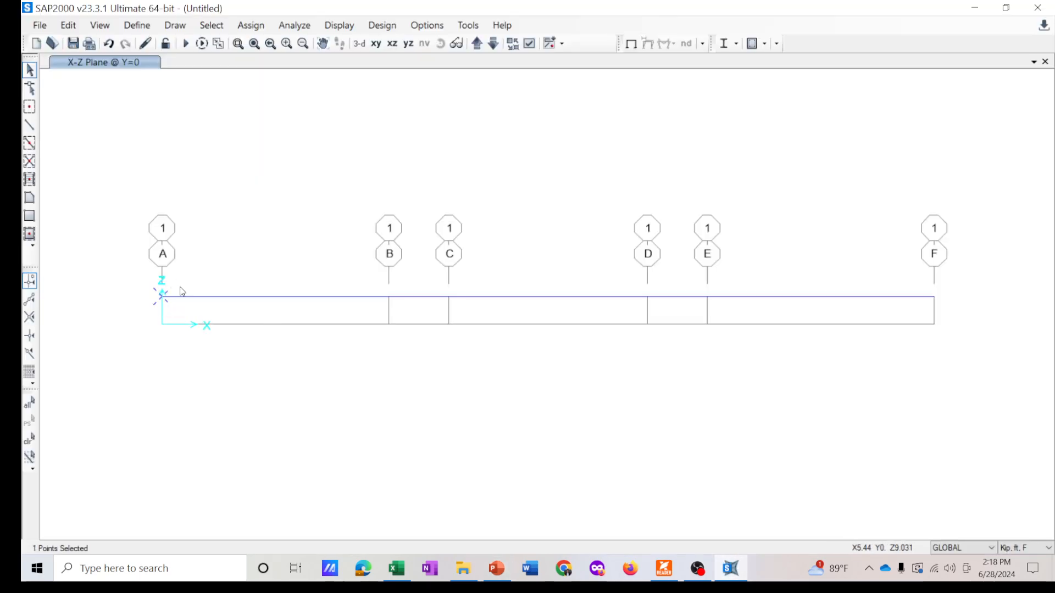
pyautogui.press('Escape')
pyautogui.moveTo(142, 269); pyautogui.dragTo(185, 322)
pyautogui.click(250, 26)
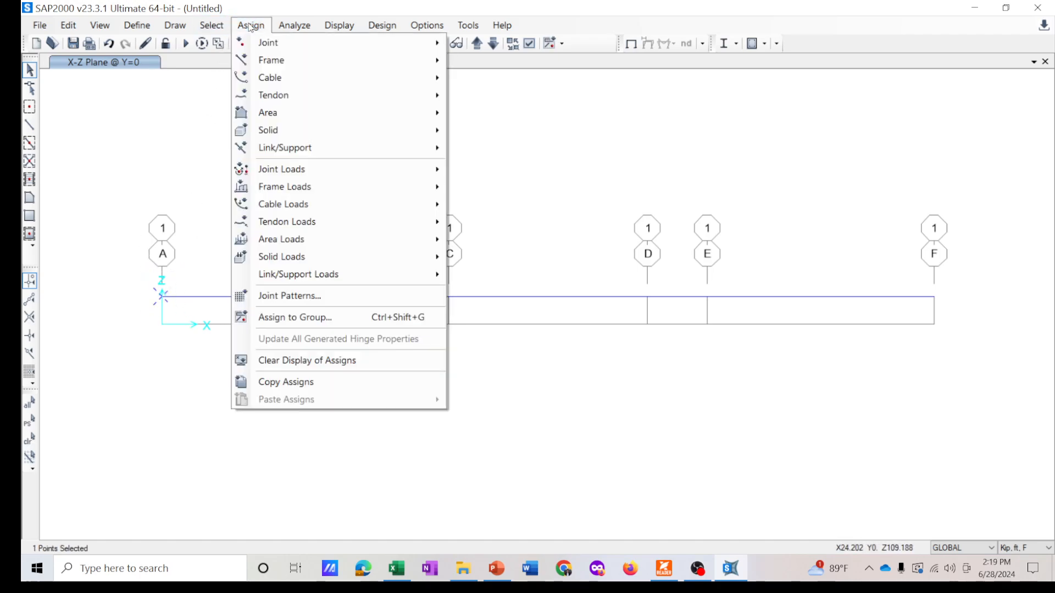
pyautogui.moveTo(274, 42)
pyautogui.click(509, 46)
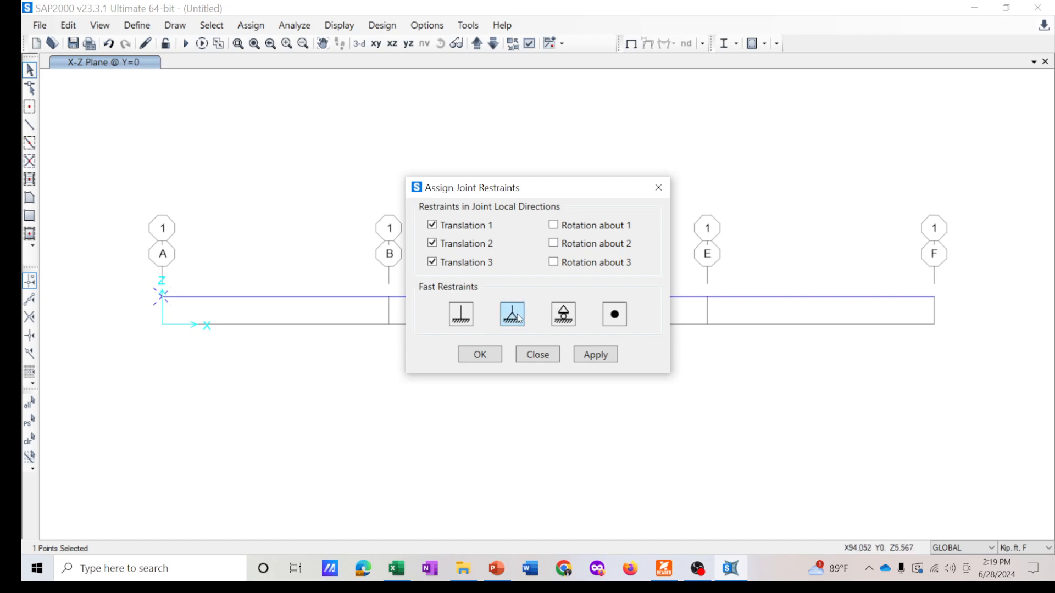
pyautogui.click(595, 354)
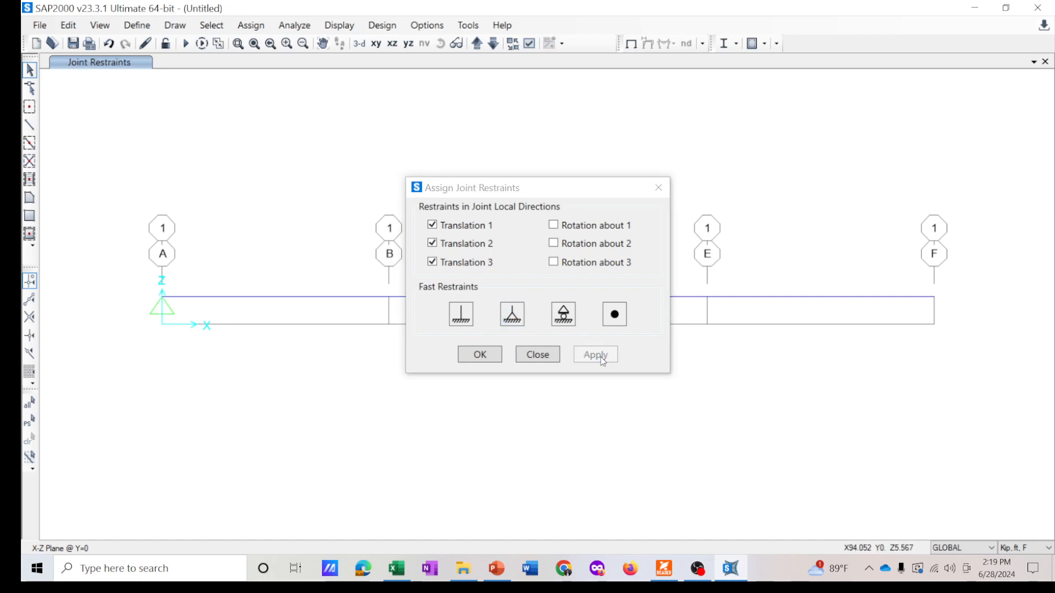
# - Assign roller joint restraints to the joints at grids B and E
pyautogui.moveTo(521, 194); pyautogui.dragTo(830, 186)
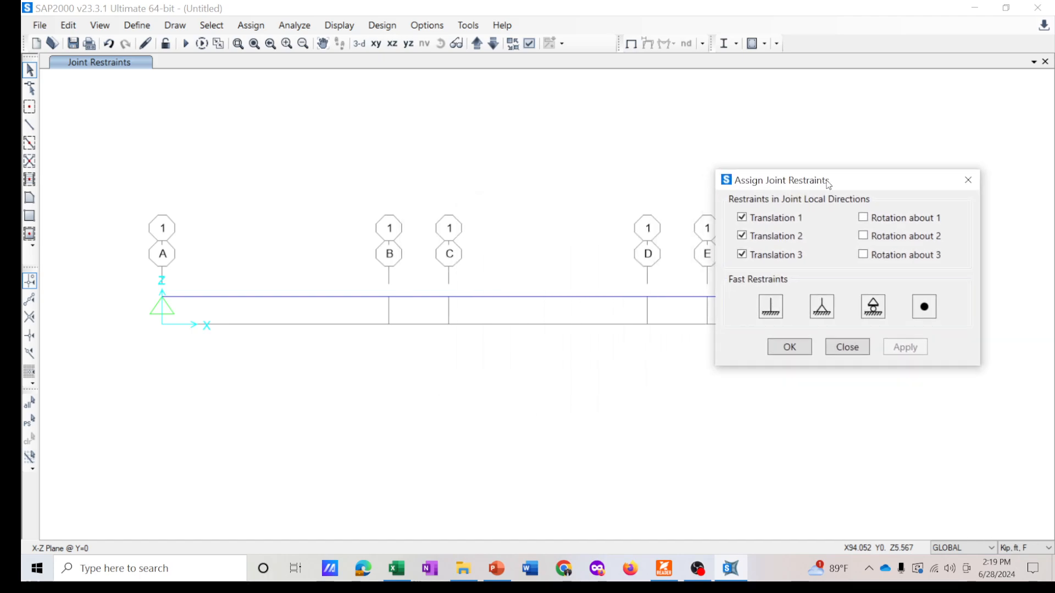
pyautogui.click(388, 296)
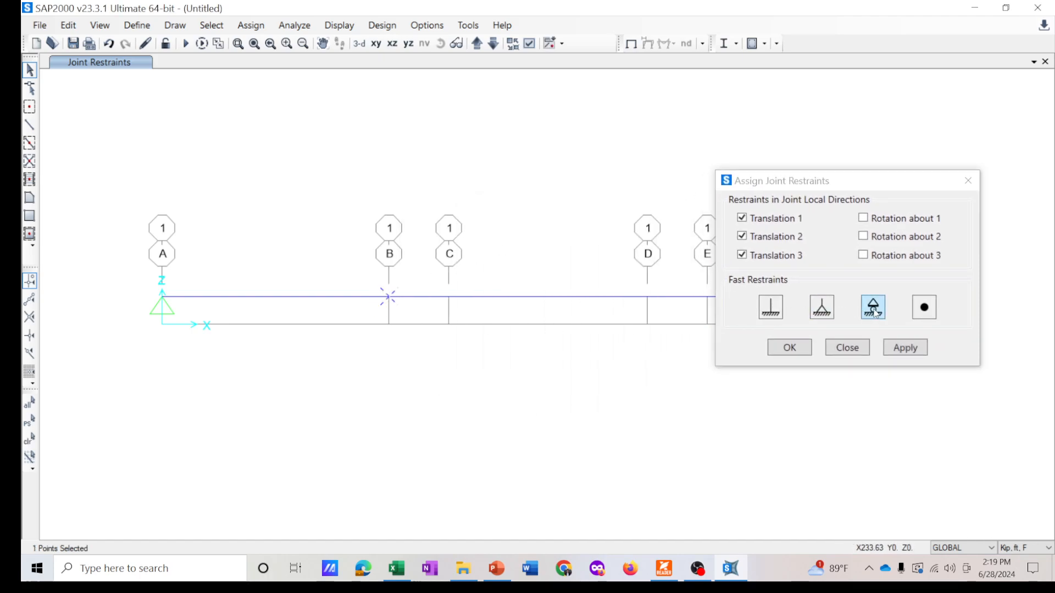
pyautogui.click(810, 202)
pyautogui.moveTo(810, 181); pyautogui.dragTo(681, 354)
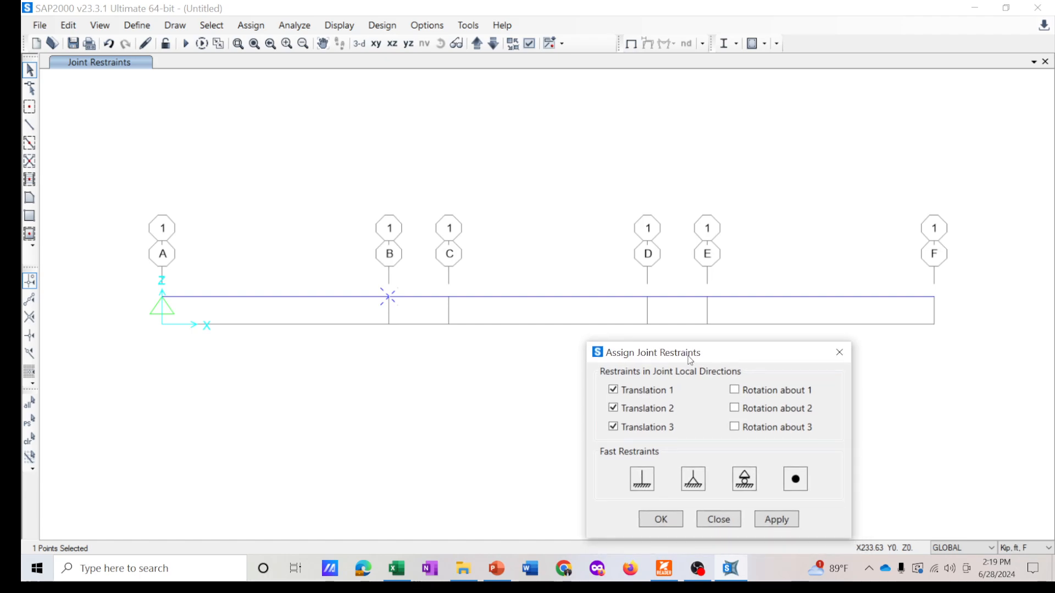
pyautogui.moveTo(696, 280); pyautogui.dragTo(730, 319)
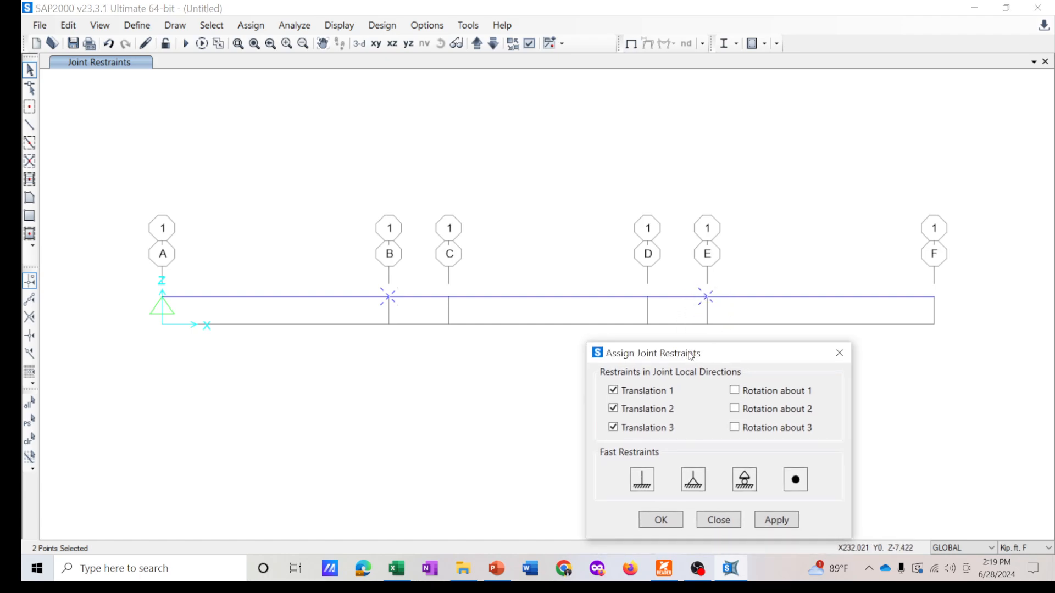
pyautogui.moveTo(694, 356); pyautogui.dragTo(679, 354)
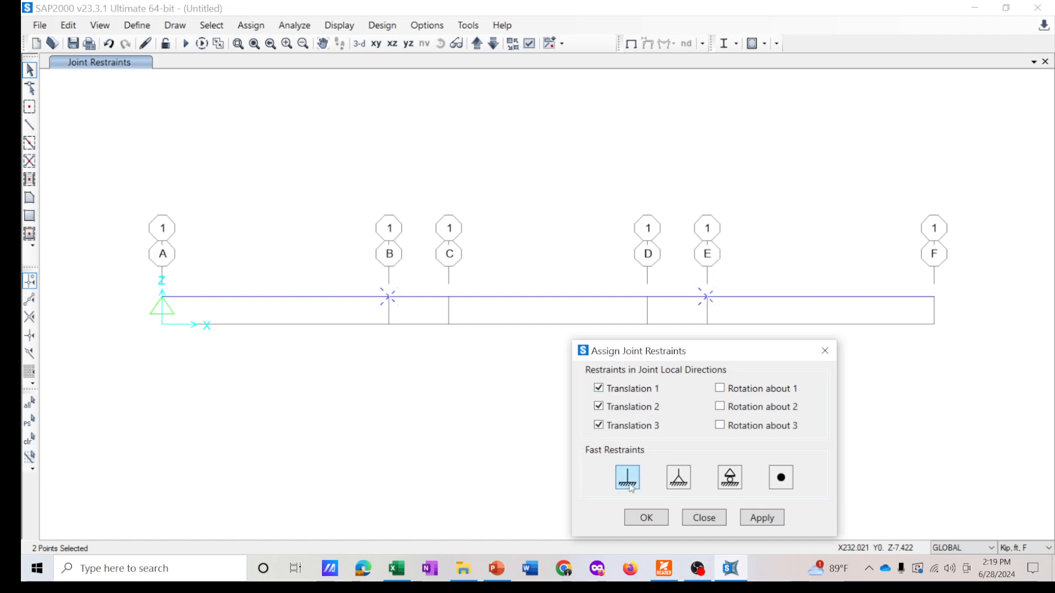
pyautogui.click(726, 477)
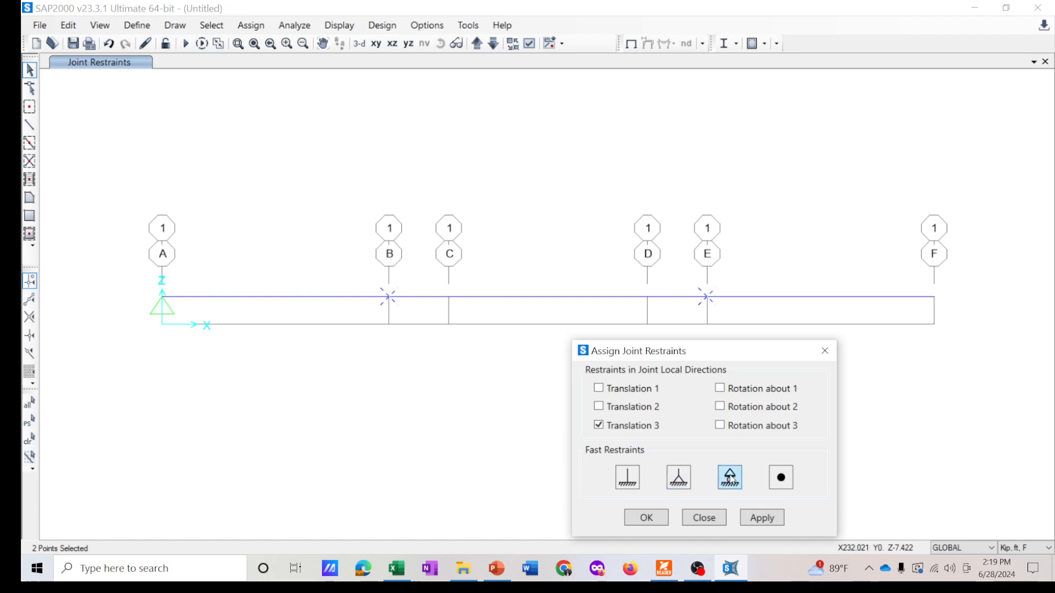
pyautogui.click(761, 517)
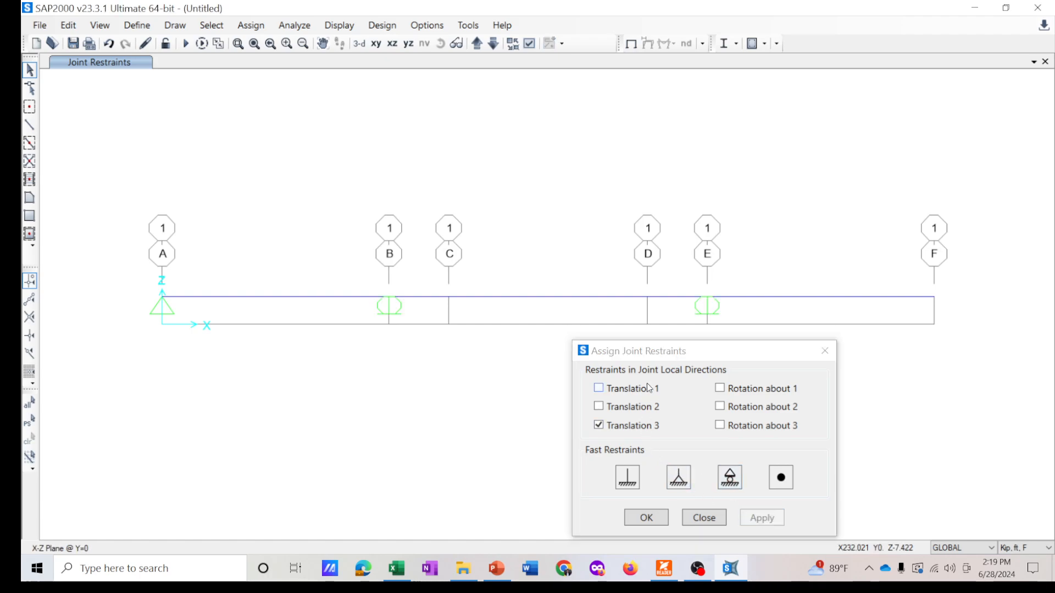
# - Assign a pinned joint restraint to the joint at grid F
pyautogui.moveTo(662, 355); pyautogui.dragTo(645, 345)
pyautogui.click(933, 296)
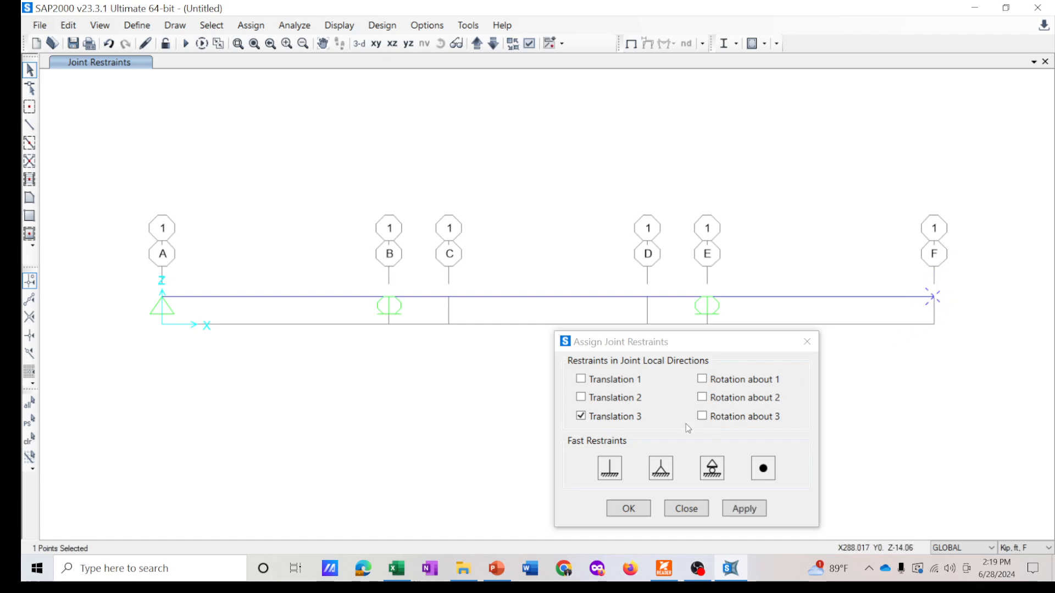
pyautogui.click(660, 468)
pyautogui.click(745, 509)
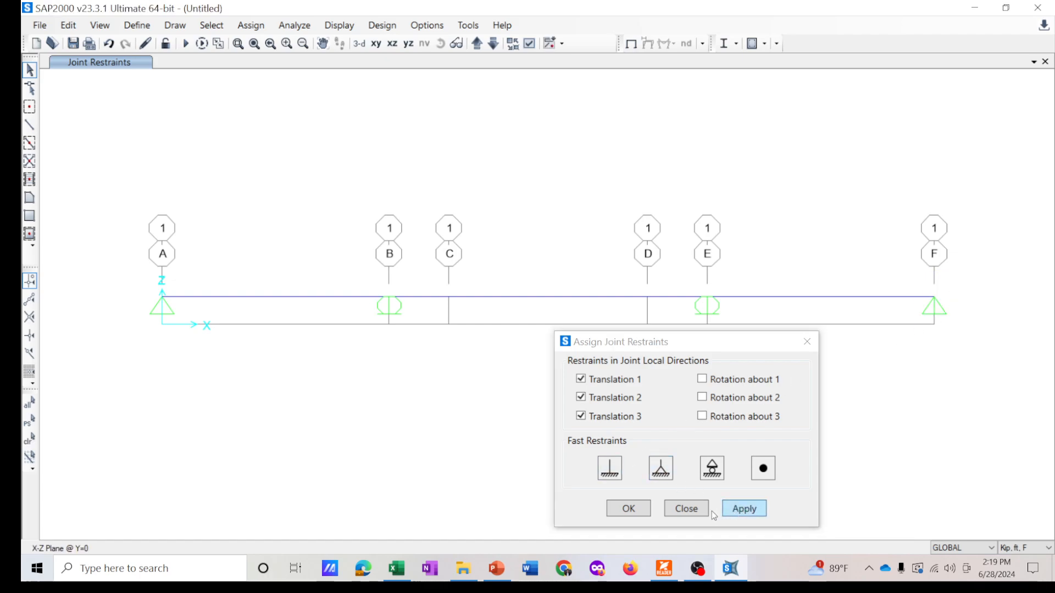
# - Close the restraints dialog and check the hinge positions on the idealized cantilever bridge slide
pyautogui.click(632, 511)
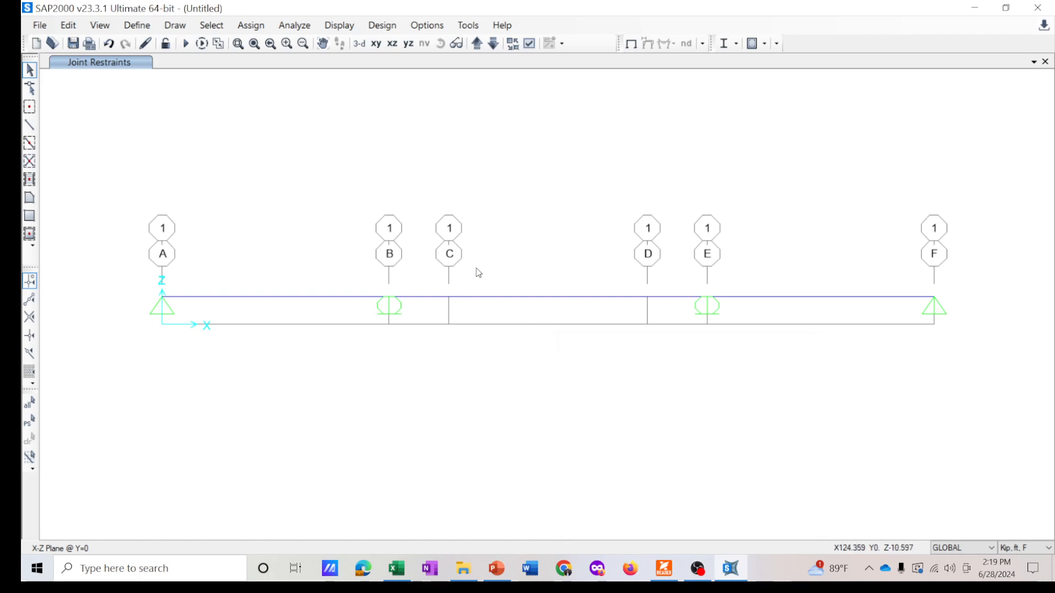
pyautogui.moveTo(506, 249); pyautogui.dragTo(486, 245, button='middle')
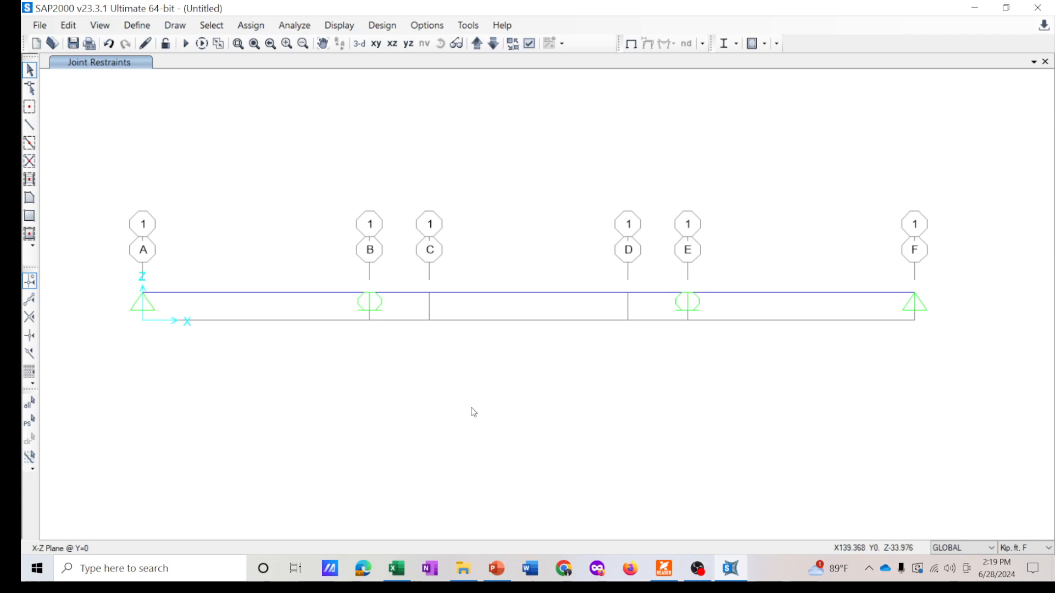
pyautogui.moveTo(504, 561)
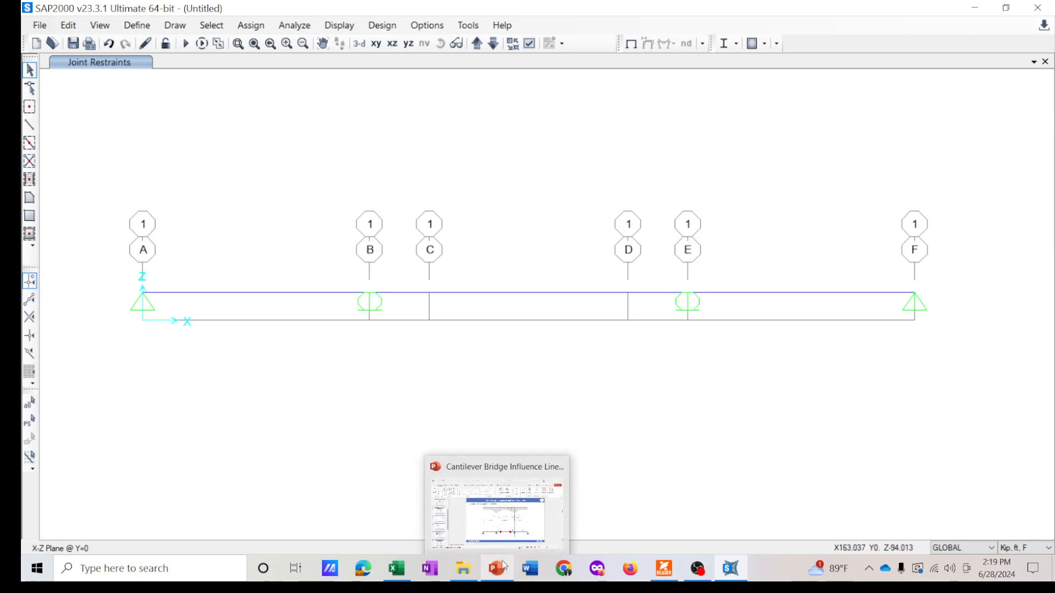
pyautogui.click(513, 503)
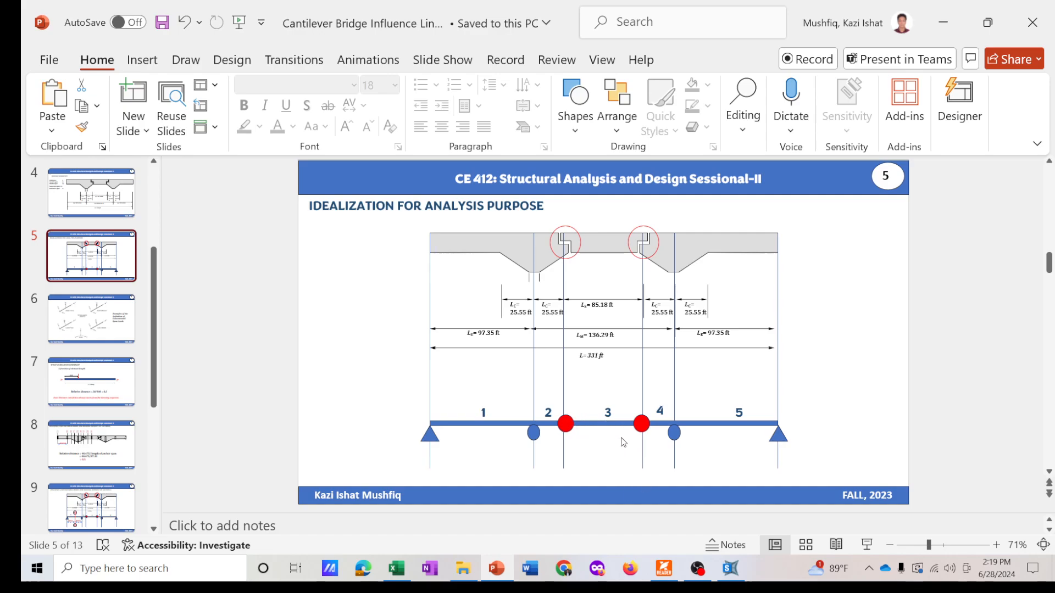
pyautogui.click(730, 568)
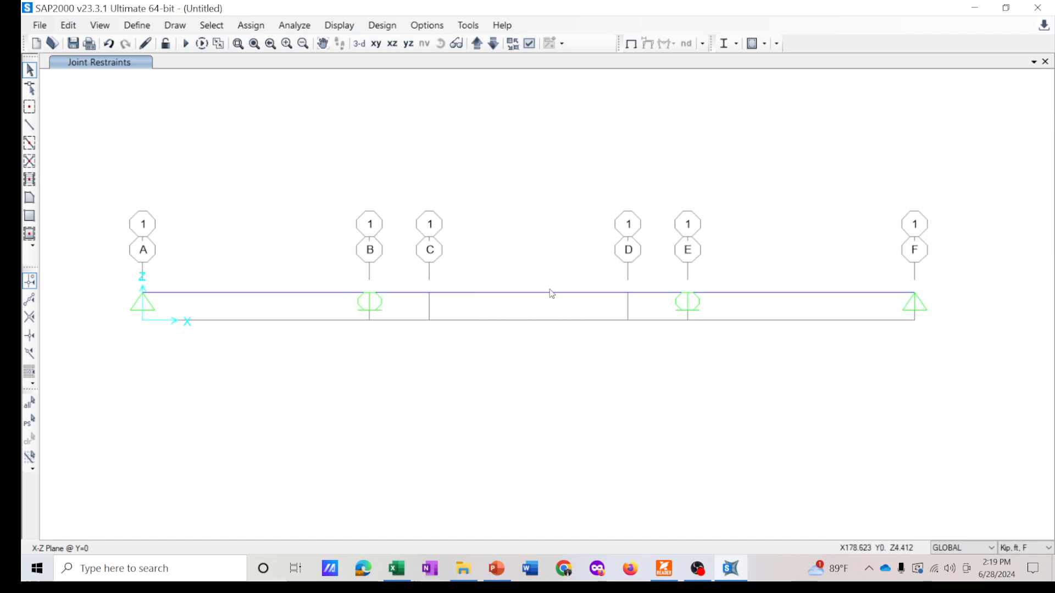
# - Release the major moment (Moment 33) at the end of the frame between grids B and C
pyautogui.click(419, 293)
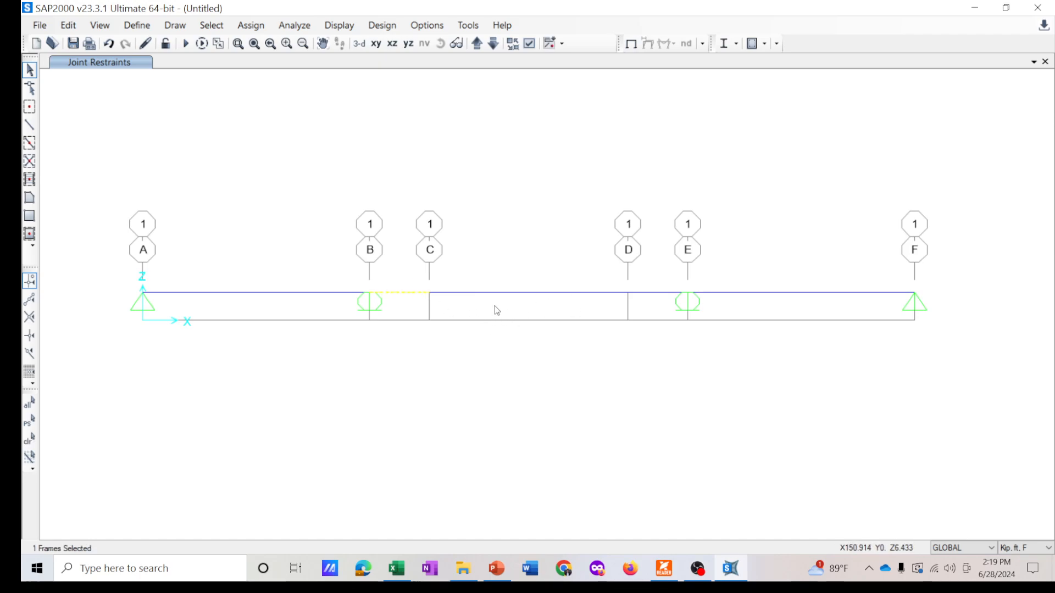
pyautogui.click(423, 294)
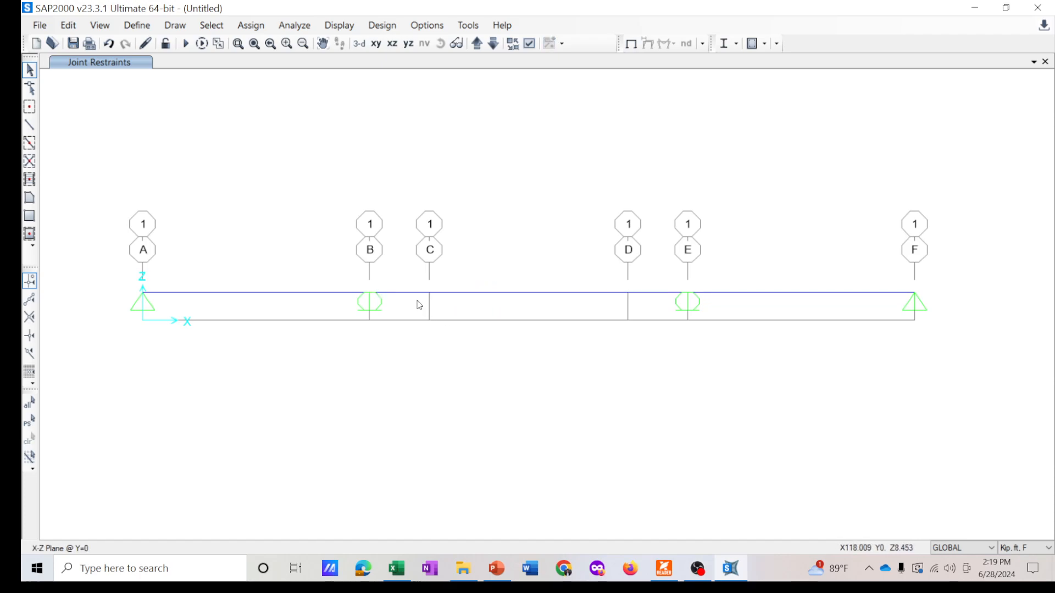
pyautogui.click(415, 293)
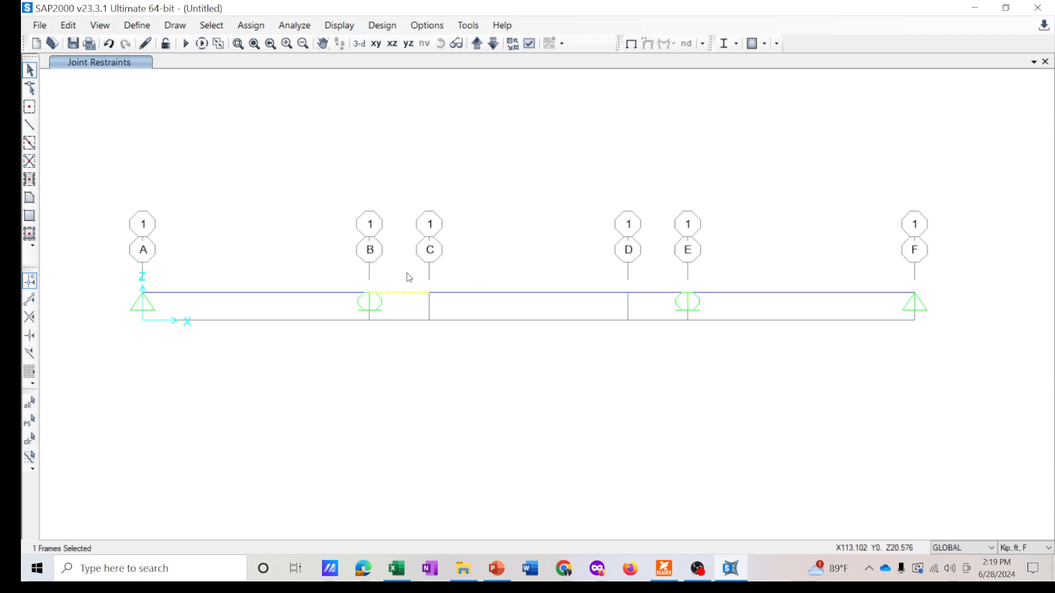
pyautogui.click(251, 26)
pyautogui.moveTo(385, 61)
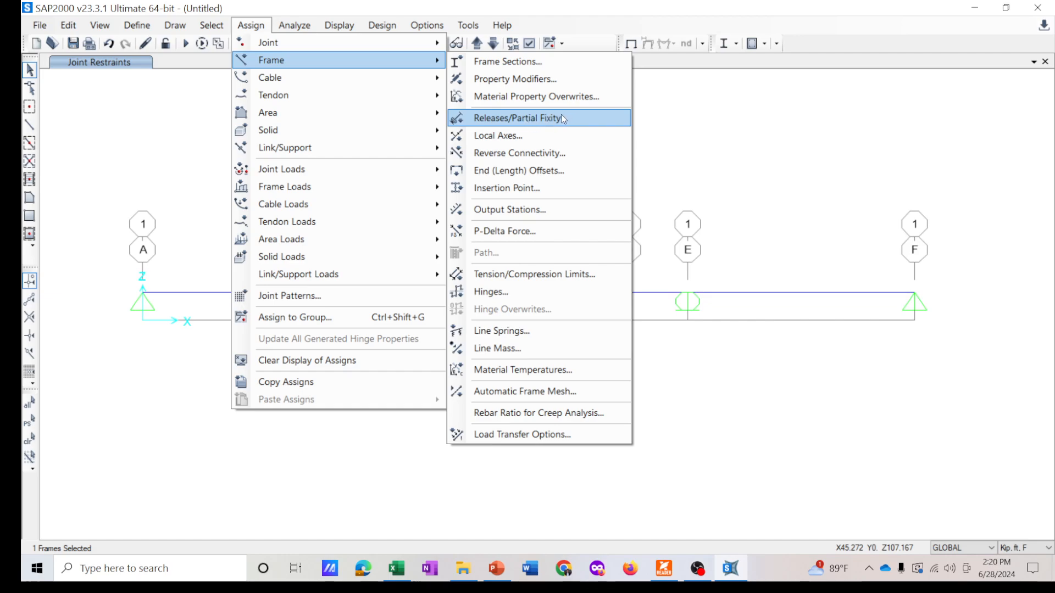
pyautogui.click(550, 124)
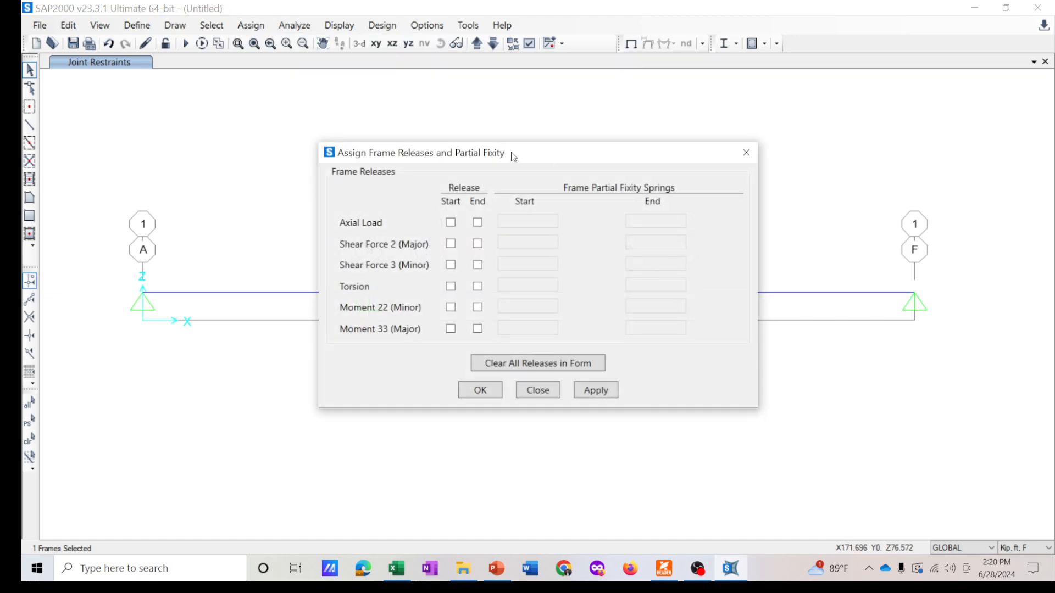
pyautogui.moveTo(513, 152); pyautogui.dragTo(879, 143)
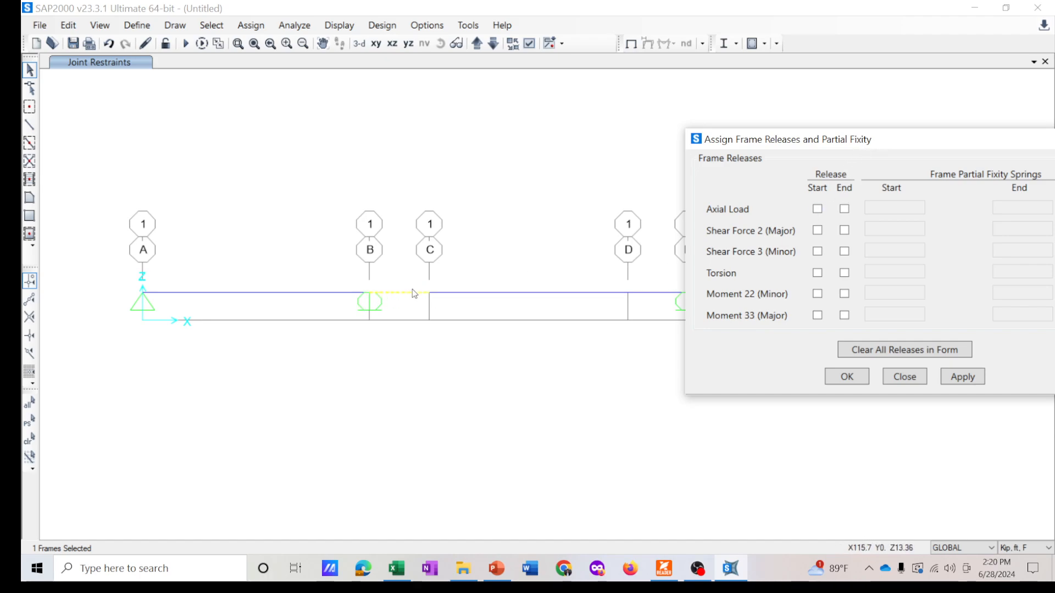
pyautogui.click(845, 316)
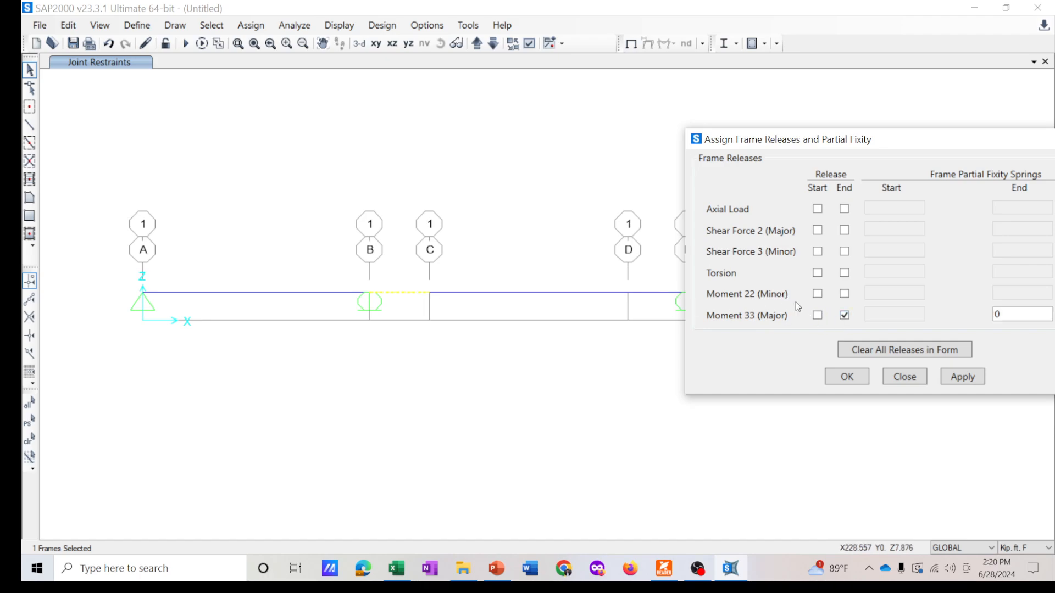
pyautogui.click(972, 379)
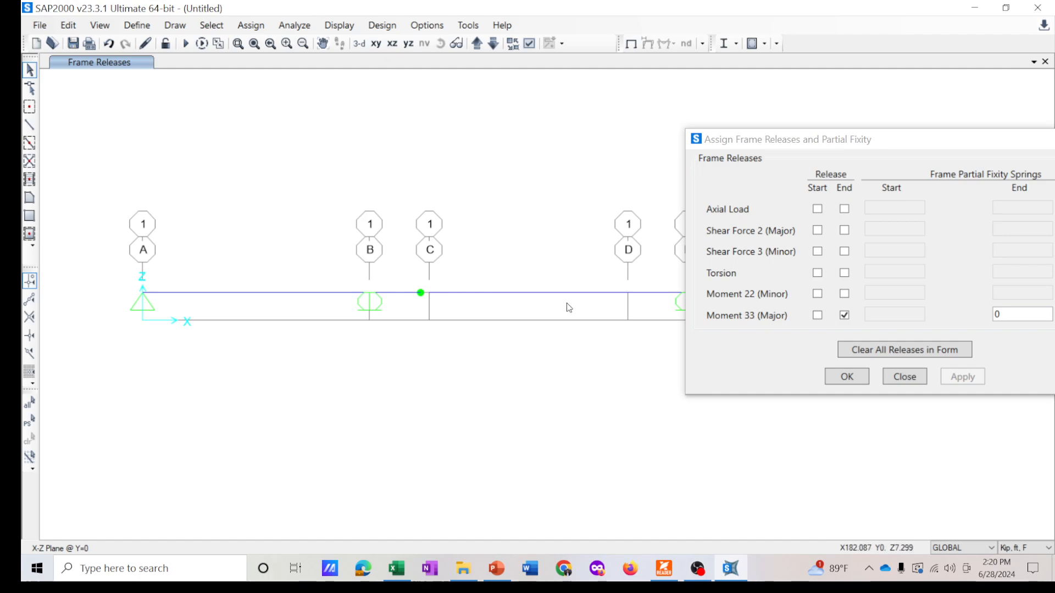
# - Release the major moment at both the start and end of the middle frame between grids C and D
pyautogui.moveTo(556, 306); pyautogui.dragTo(525, 269)
pyautogui.click(844, 315)
pyautogui.click(817, 316)
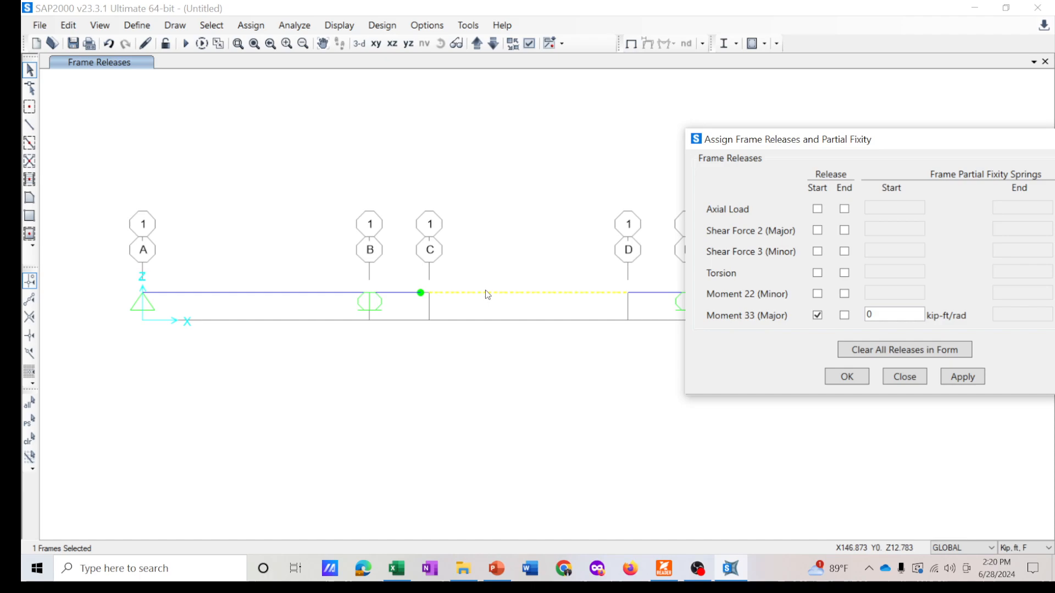
pyautogui.click(845, 316)
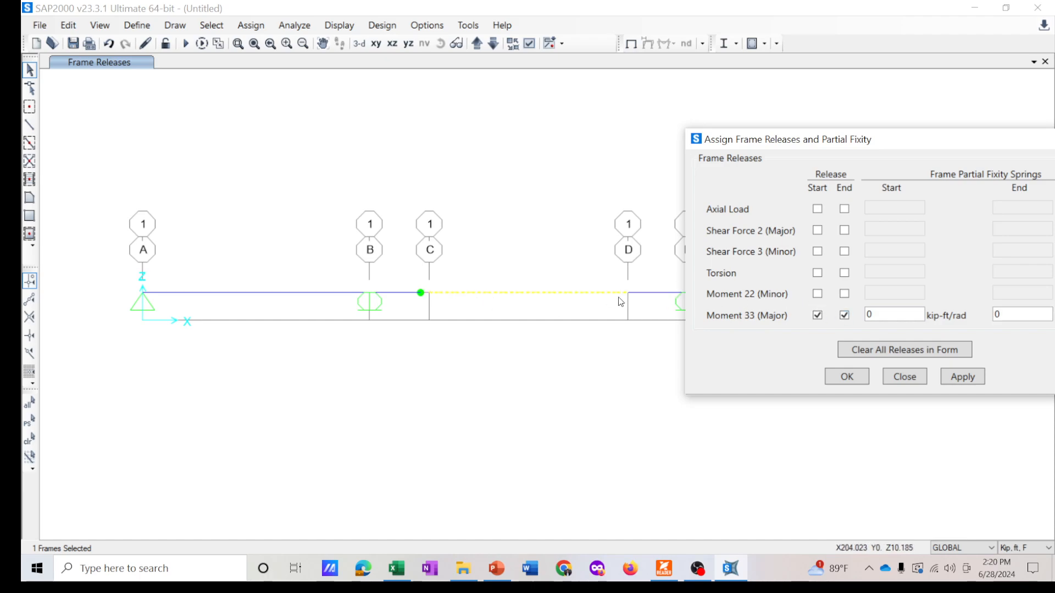
pyautogui.click(970, 377)
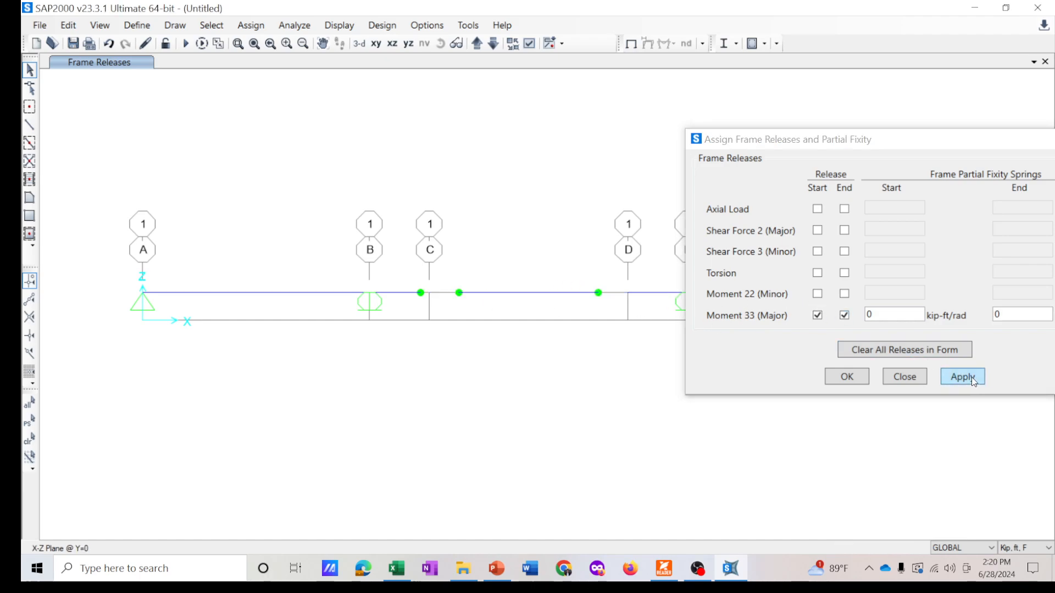
# - Release the major moment only at the start of the frame between grids D and E
pyautogui.moveTo(785, 143)
pyautogui.mouseDown()
pyautogui.moveTo(505, 343)
pyautogui.moveTo(239, 329)
pyautogui.mouseUp()
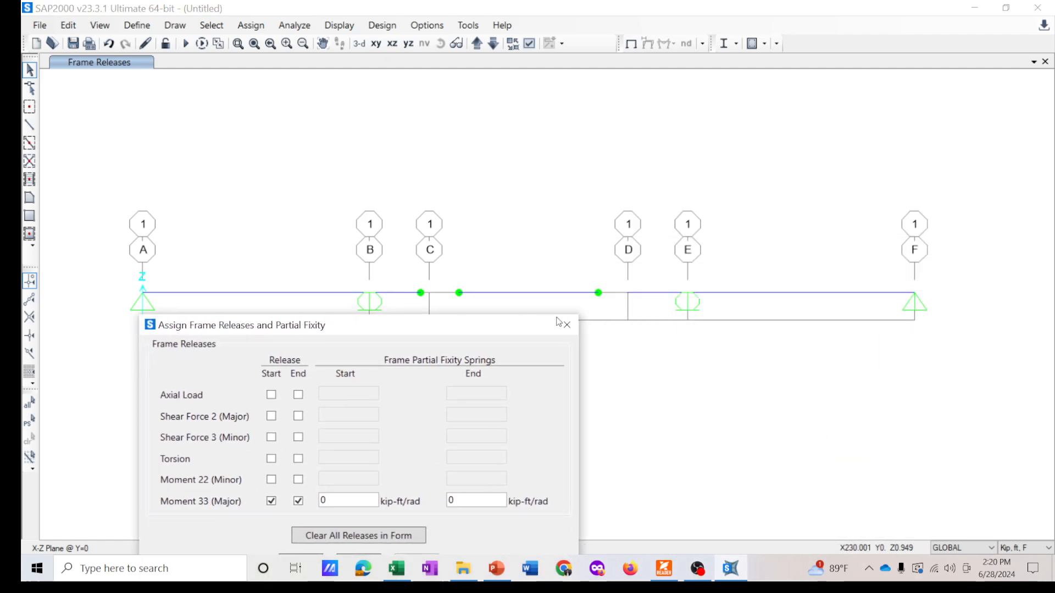
pyautogui.click(636, 302)
pyautogui.moveTo(455, 335); pyautogui.dragTo(370, 145)
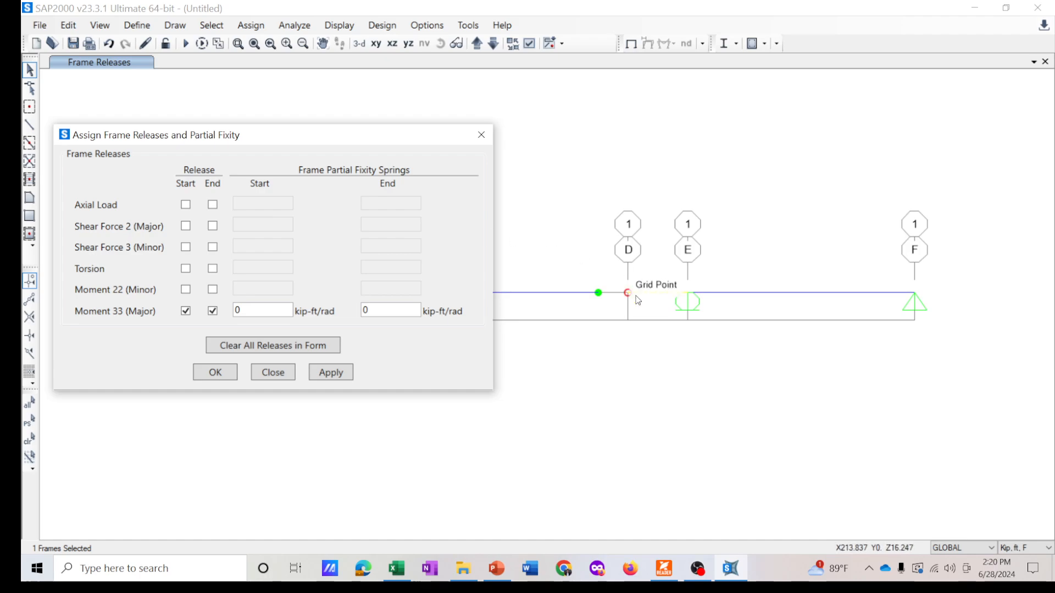
pyautogui.click(213, 312)
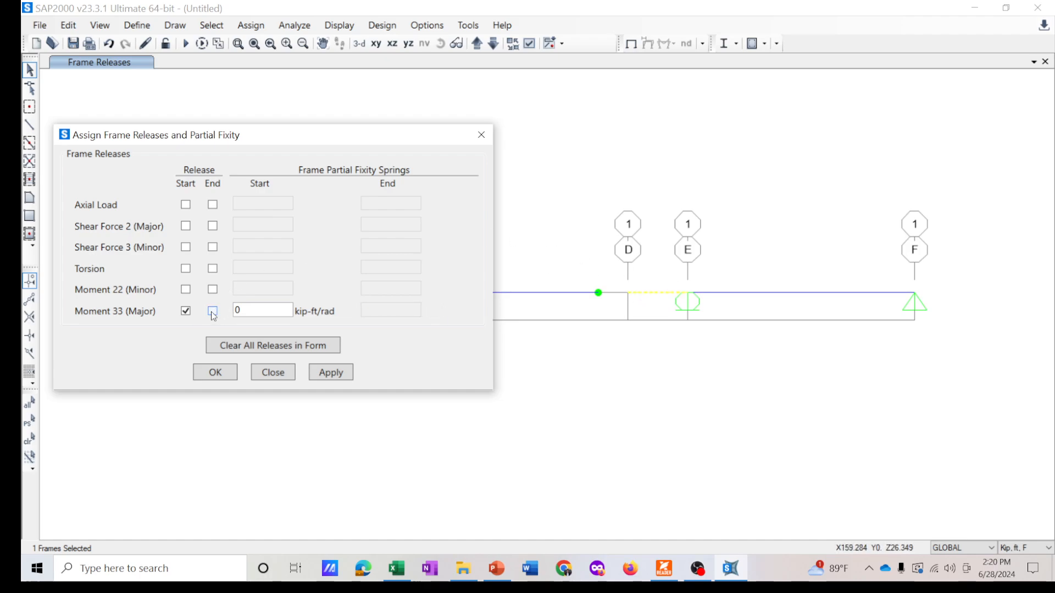
pyautogui.click(330, 373)
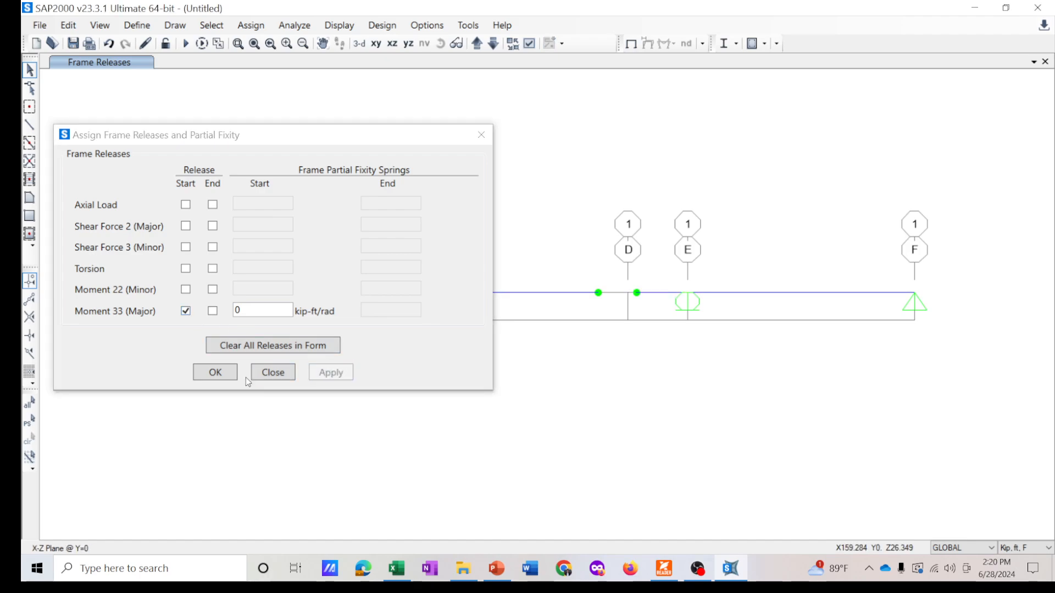
pyautogui.click(214, 373)
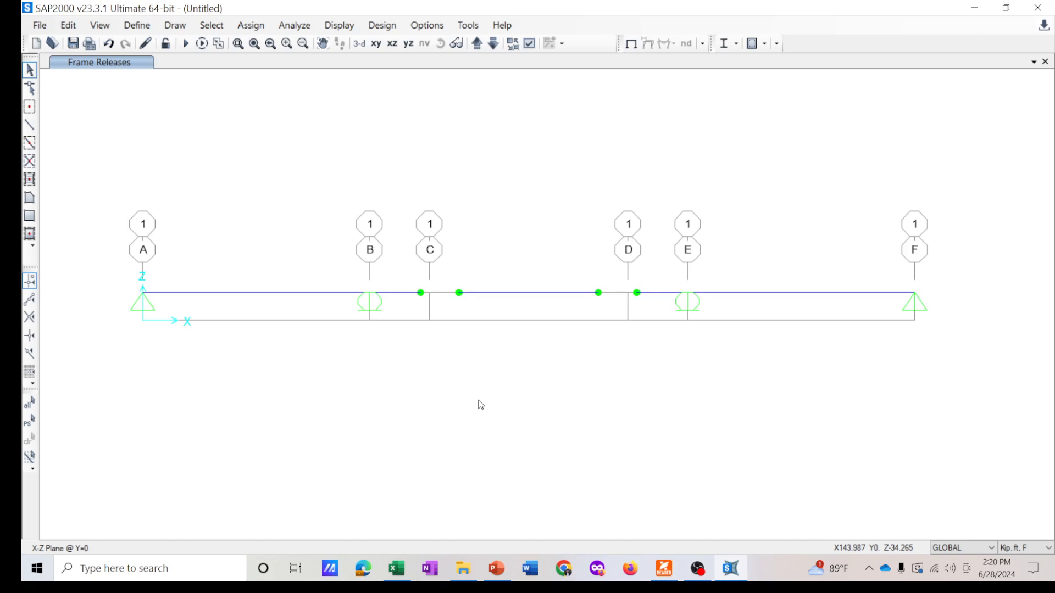
pyautogui.moveTo(505, 220); pyautogui.dragTo(503, 224, button='middle')
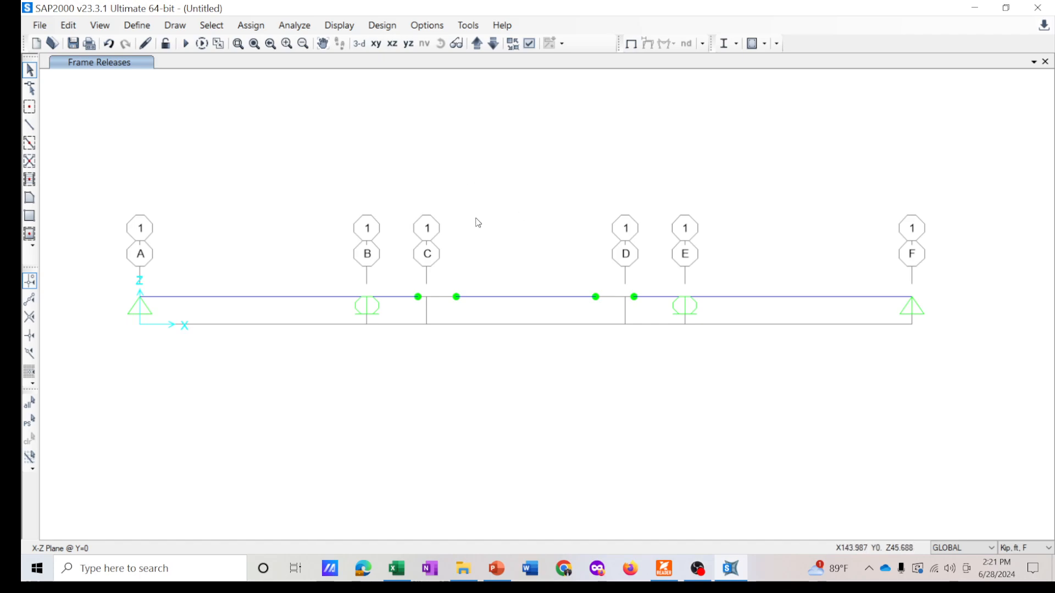
pyautogui.moveTo(475, 218); pyautogui.dragTo(470, 219, button='middle')
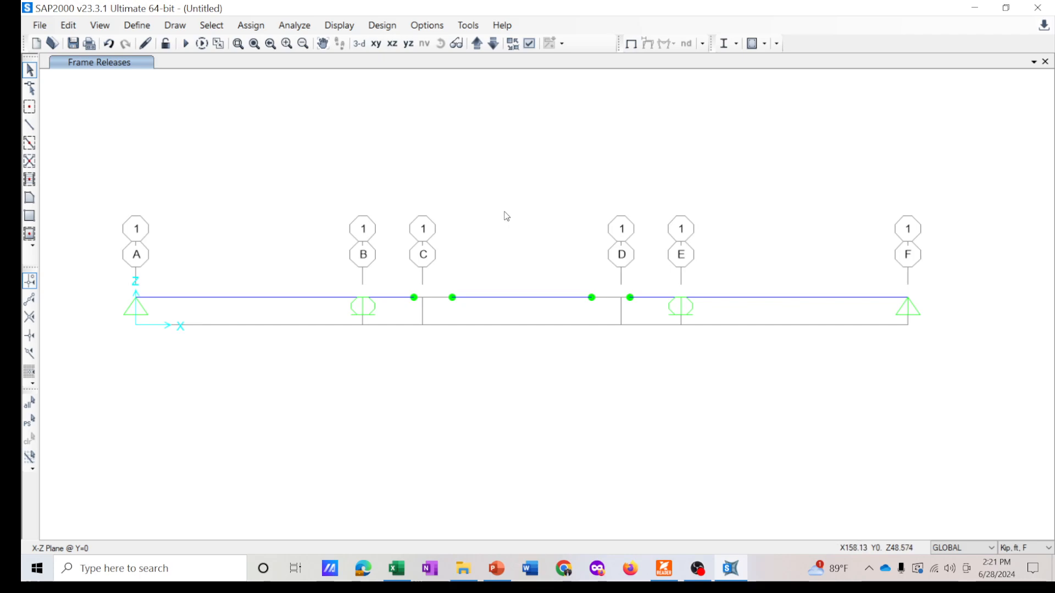
pyautogui.click(136, 25)
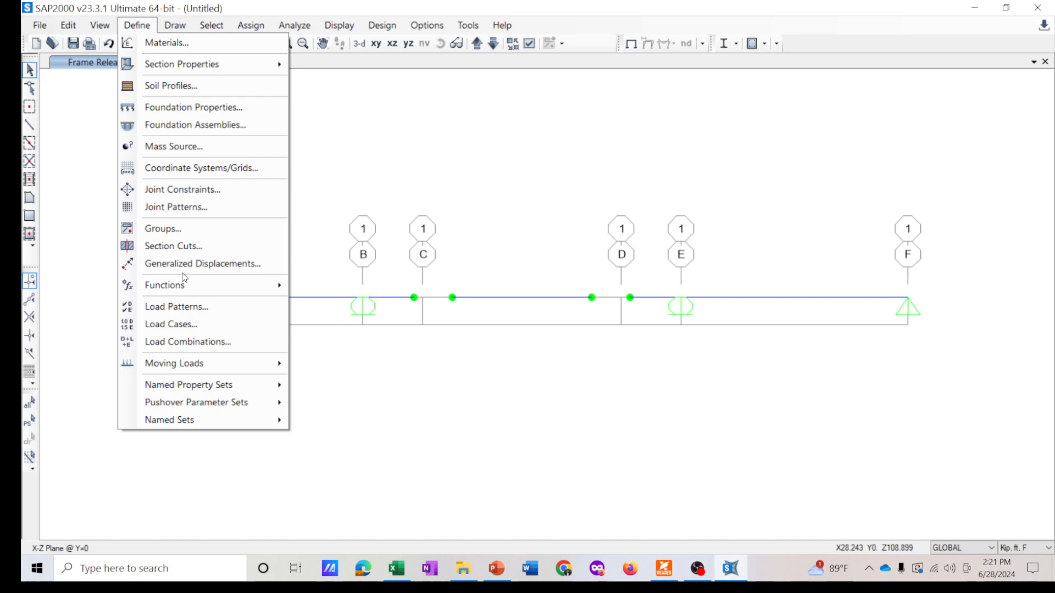
pyautogui.moveTo(219, 363)
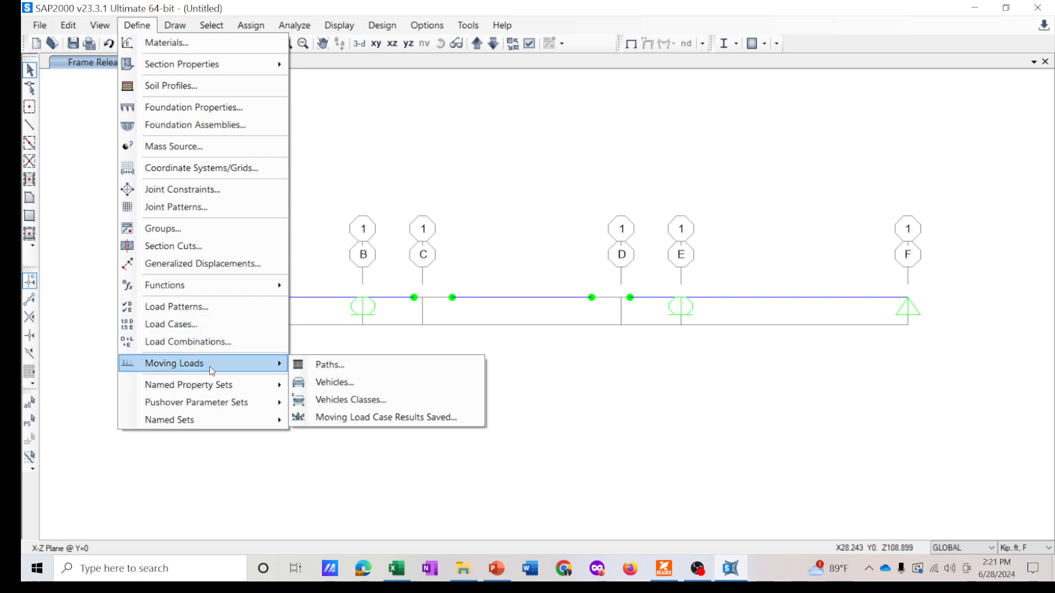
pyautogui.click(370, 367)
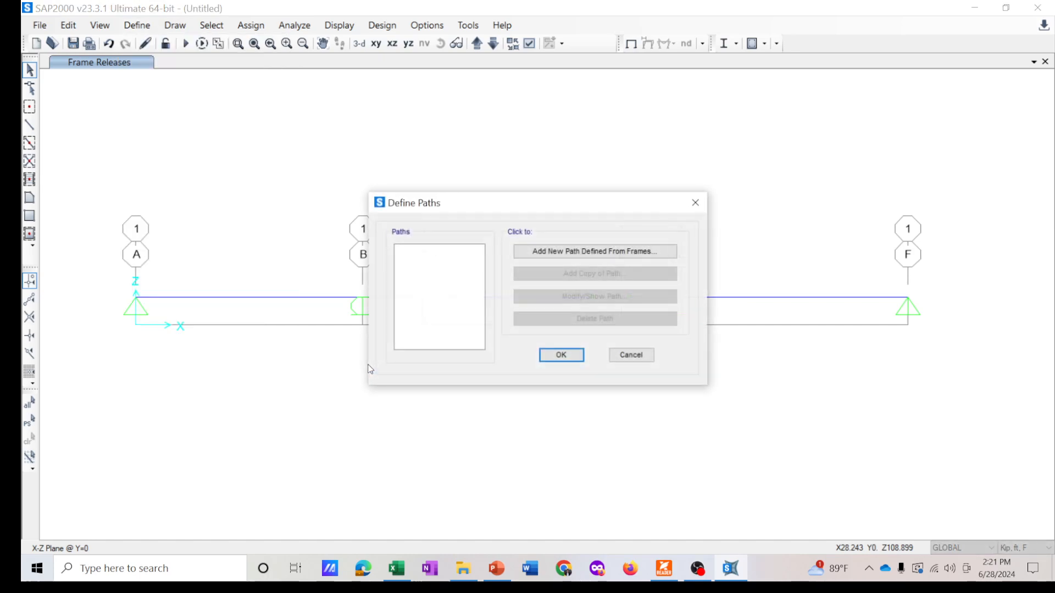
pyautogui.click(574, 256)
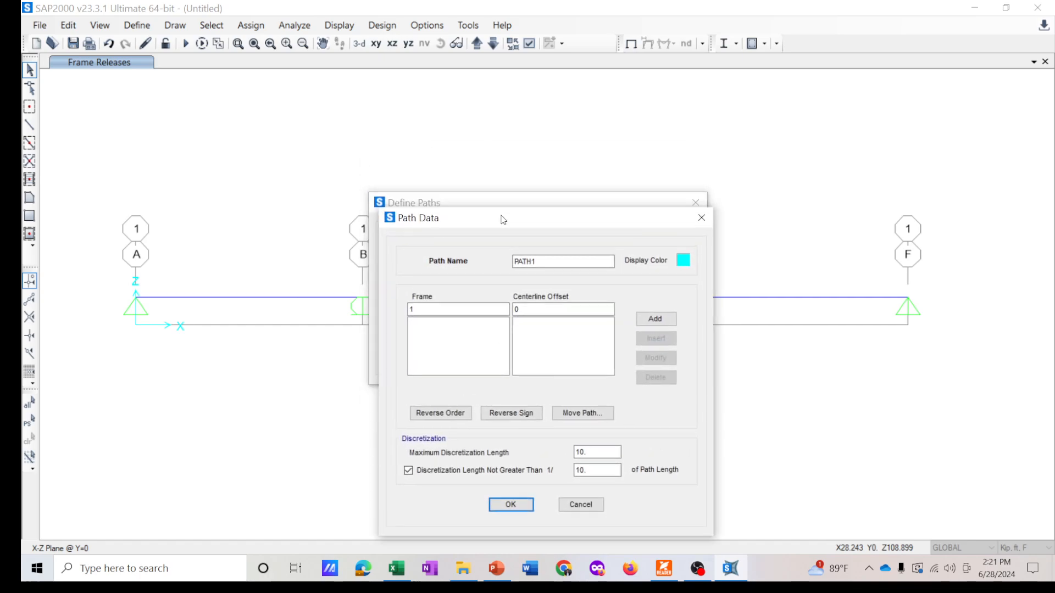
pyautogui.moveTo(503, 220); pyautogui.dragTo(528, 195)
pyautogui.click(728, 197)
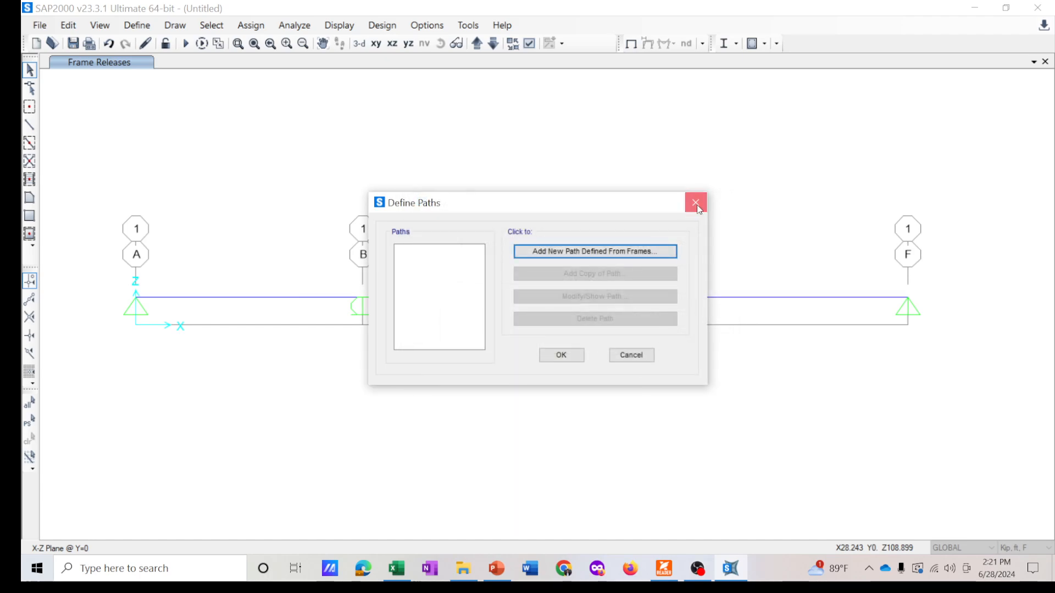
pyautogui.click(695, 202)
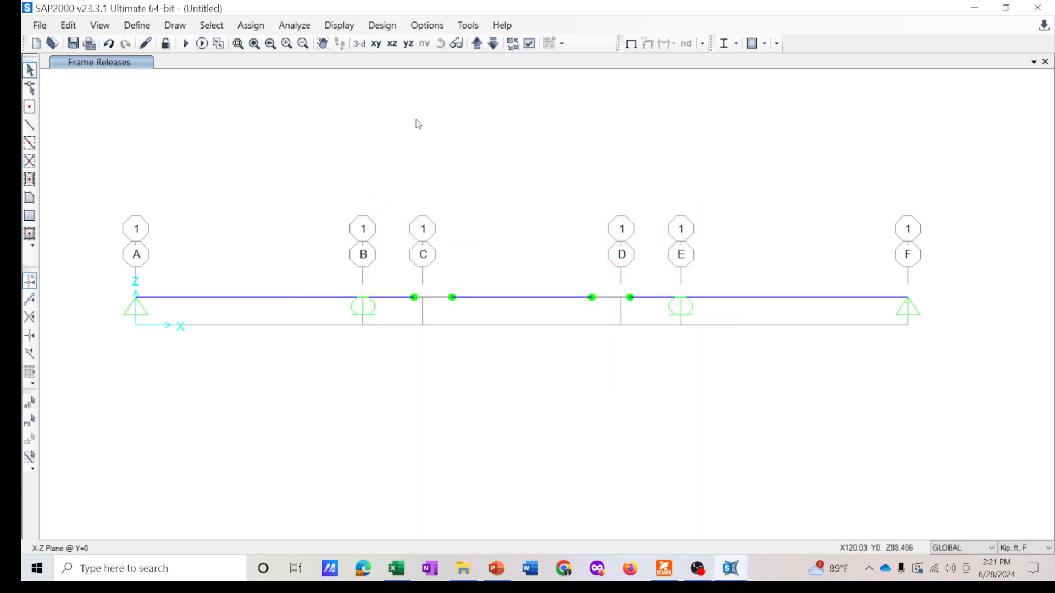
# - Turn on frame labels in the display options
pyautogui.click(529, 43)
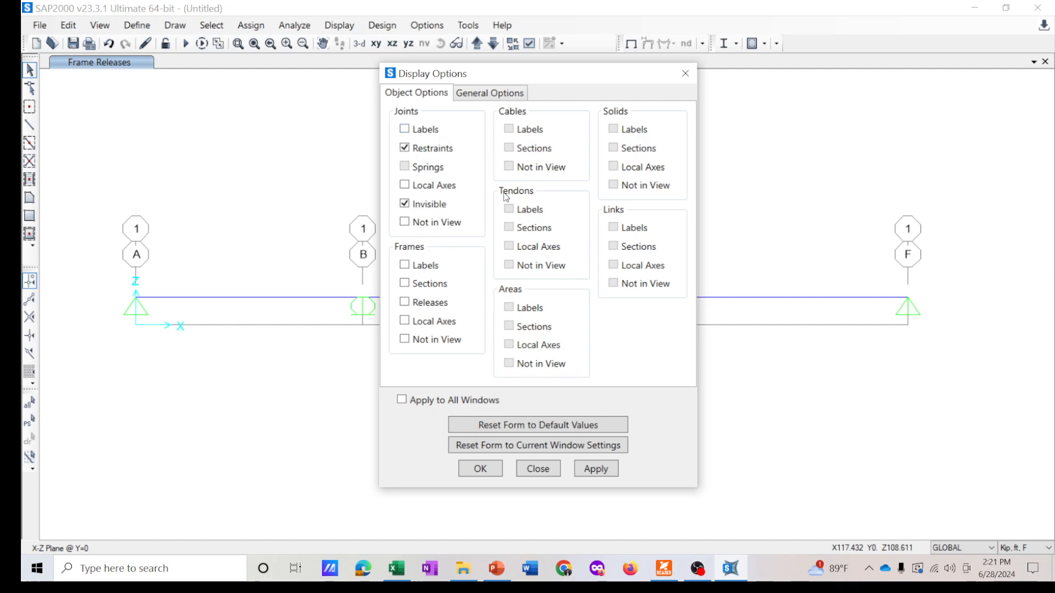
pyautogui.click(437, 271)
pyautogui.click(593, 466)
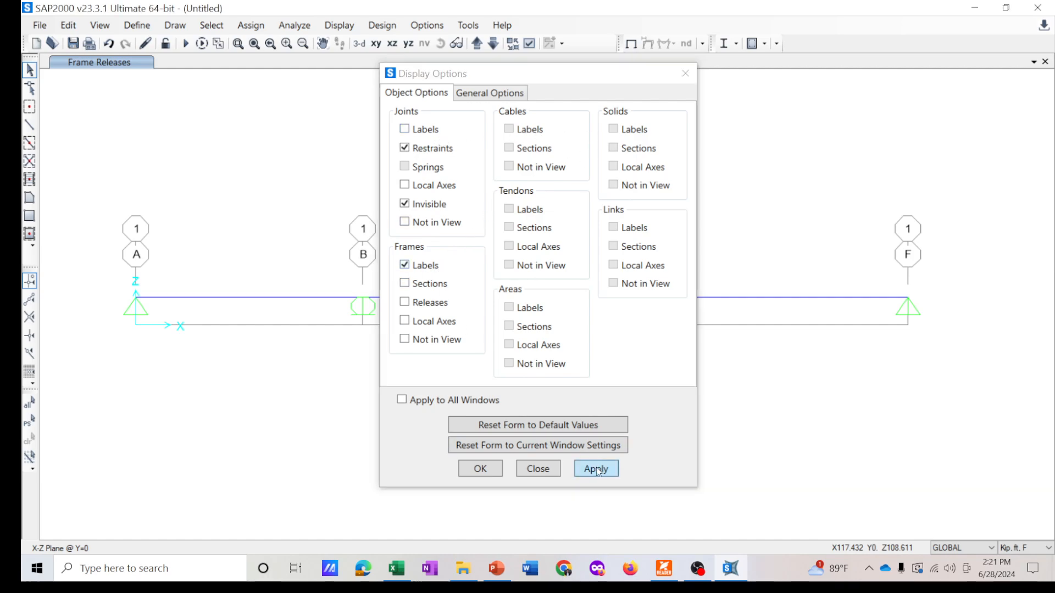
pyautogui.click(481, 469)
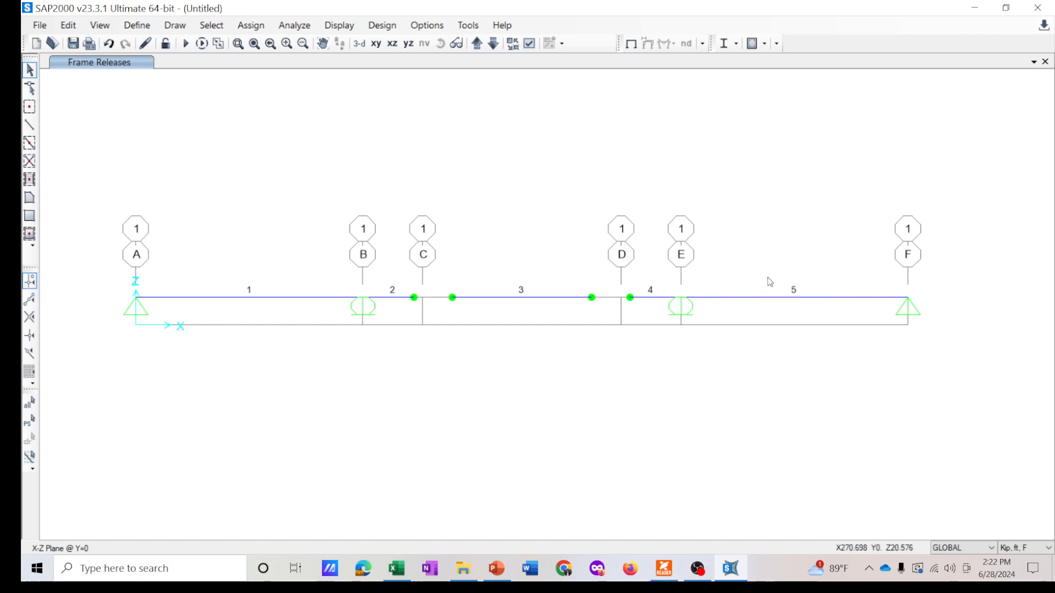
# - Define a new moving-load path from frames and add frames 1, 2 and 3 to it
pyautogui.click(136, 26)
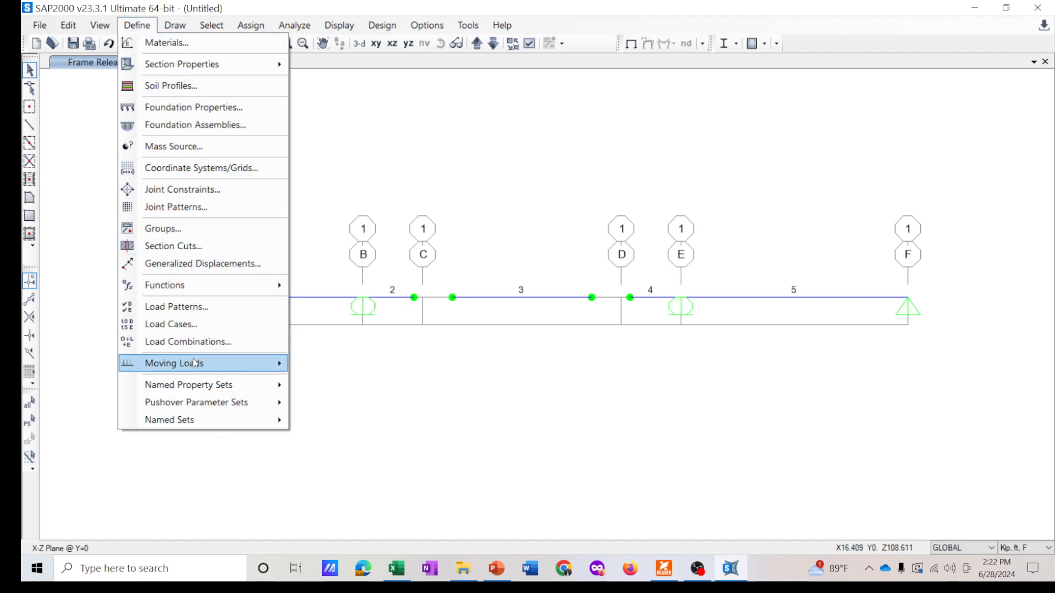
pyautogui.click(324, 365)
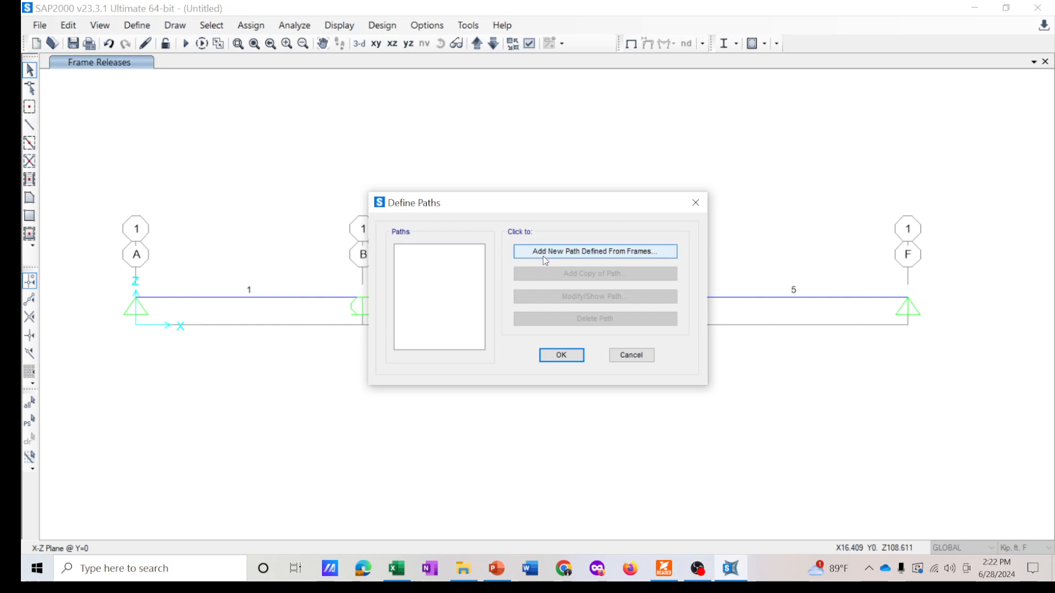
pyautogui.click(580, 253)
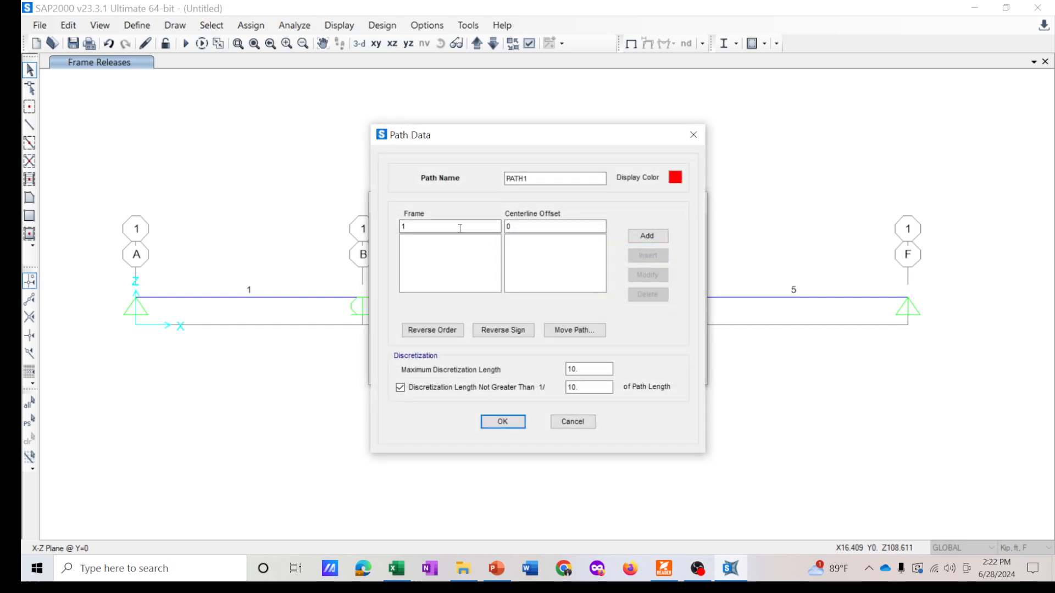
pyautogui.click(647, 235)
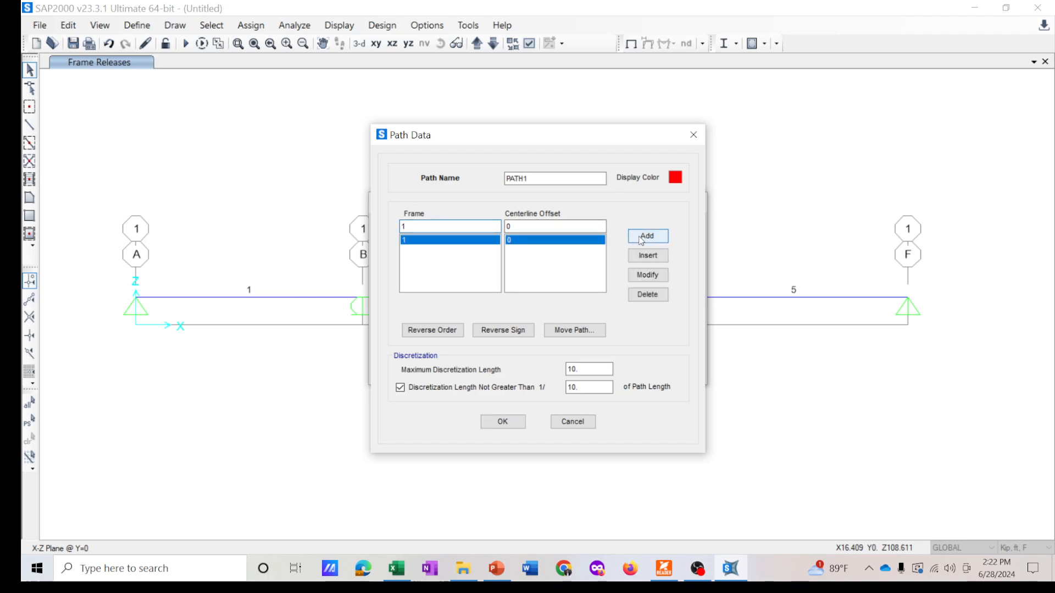
pyautogui.write('2')
pyautogui.click(647, 236)
pyautogui.write('3')
pyautogui.click(647, 236)
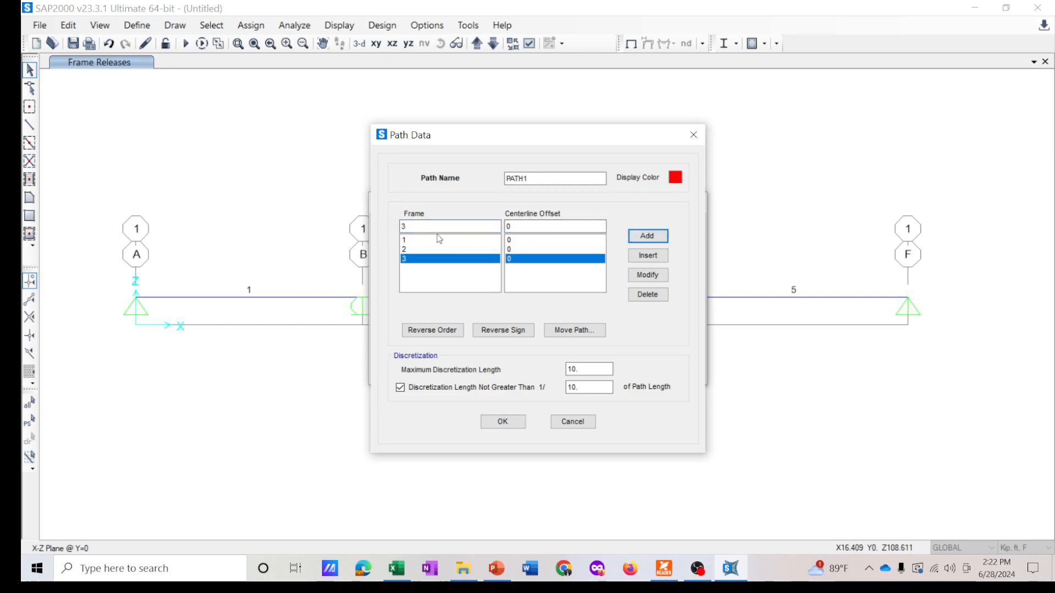
# - Add frames 4 and 5 to the path so it runs through frames 1 to 5 in order, and confirm PATH1
pyautogui.doubleClick(439, 226)
pyautogui.write('5')
pyautogui.click(647, 236)
pyautogui.click(426, 227)
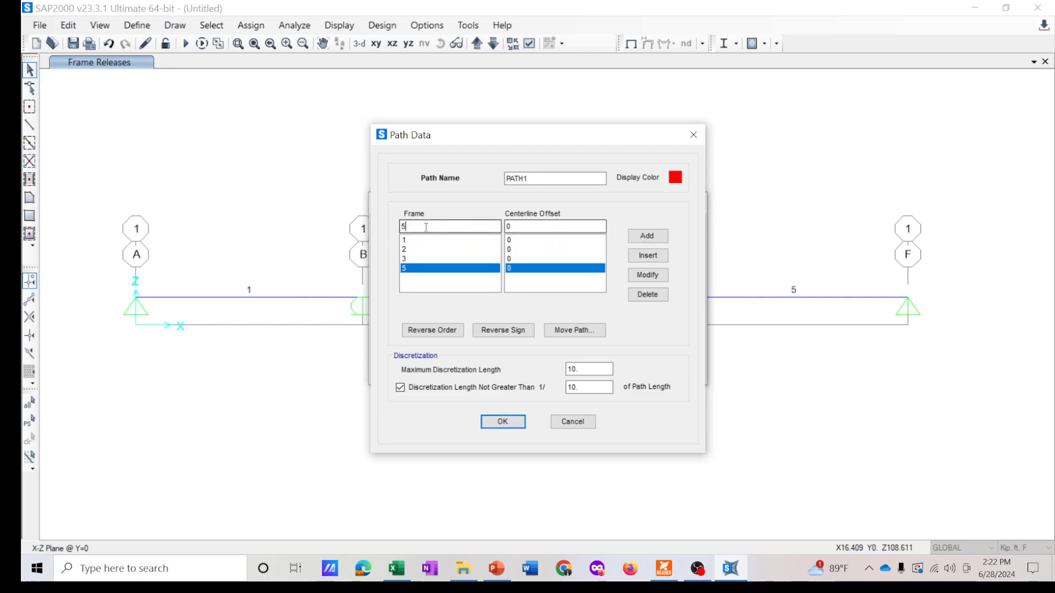
pyautogui.doubleClick(426, 227)
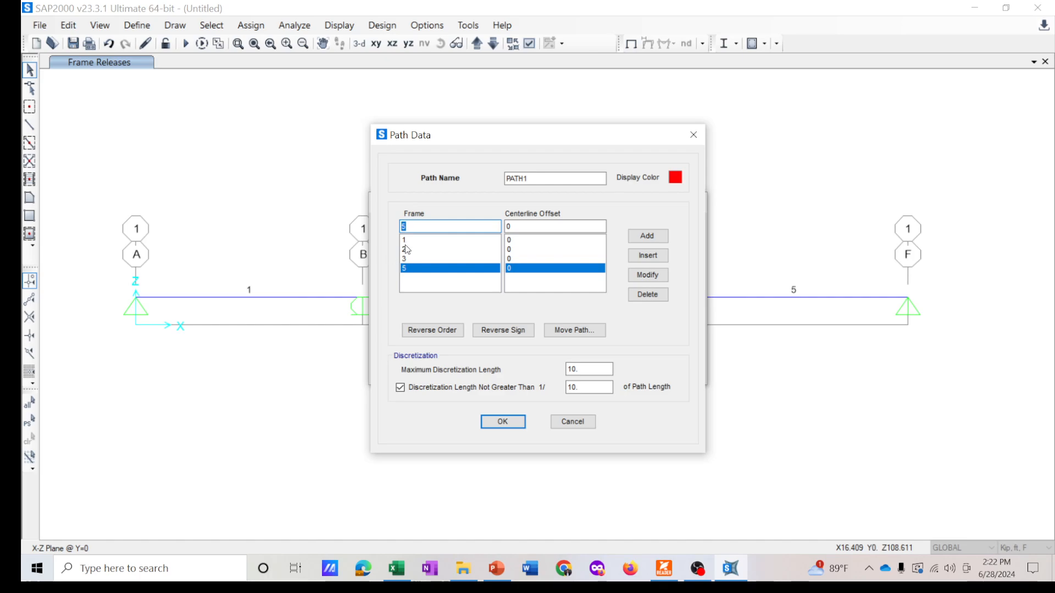
pyautogui.write('4')
pyautogui.click(637, 279)
pyautogui.doubleClick(438, 229)
pyautogui.write('5')
pyautogui.click(646, 236)
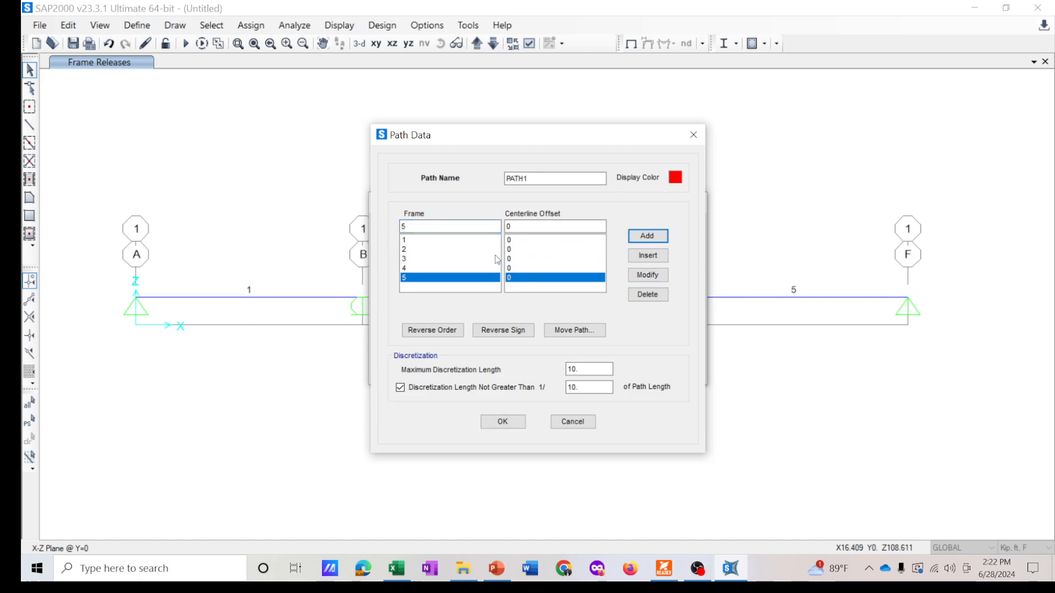
pyautogui.moveTo(486, 144); pyautogui.dragTo(452, 147)
pyautogui.moveTo(517, 183); pyautogui.dragTo(434, 188)
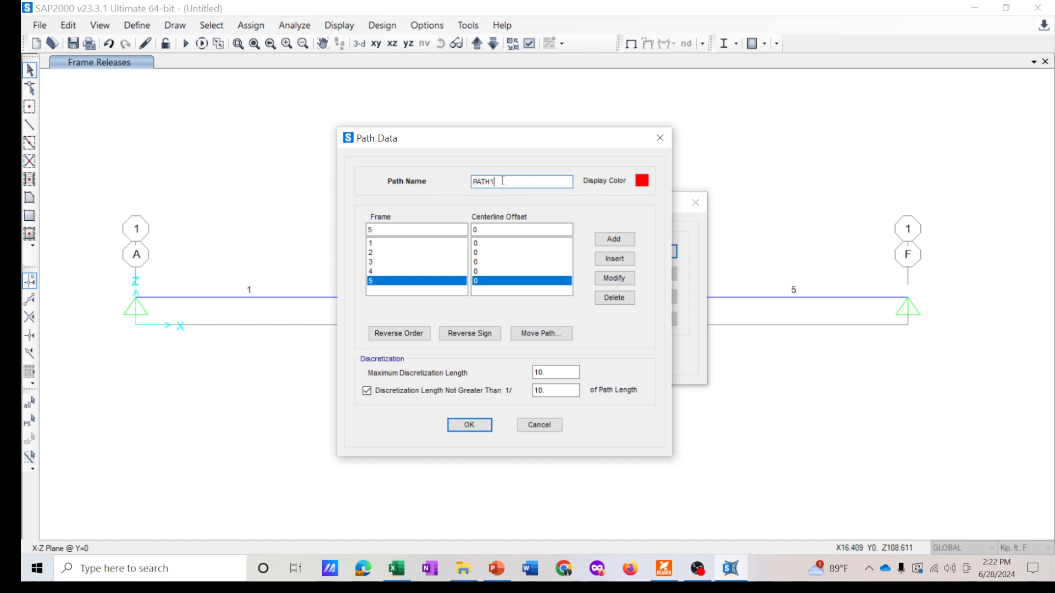
pyautogui.moveTo(501, 141); pyautogui.dragTo(519, 137)
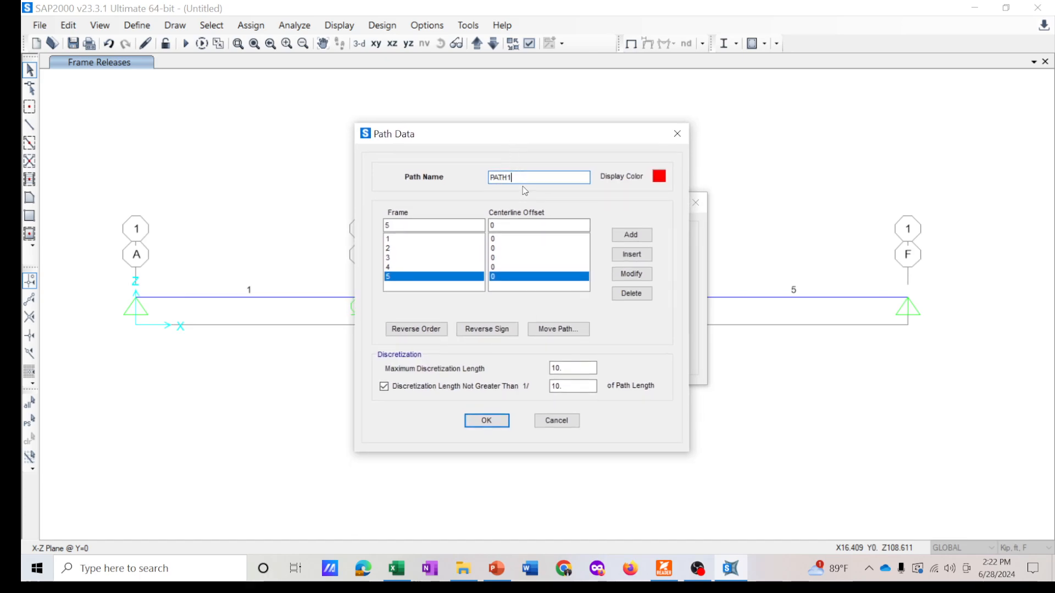
pyautogui.click(486, 421)
pyautogui.click(558, 355)
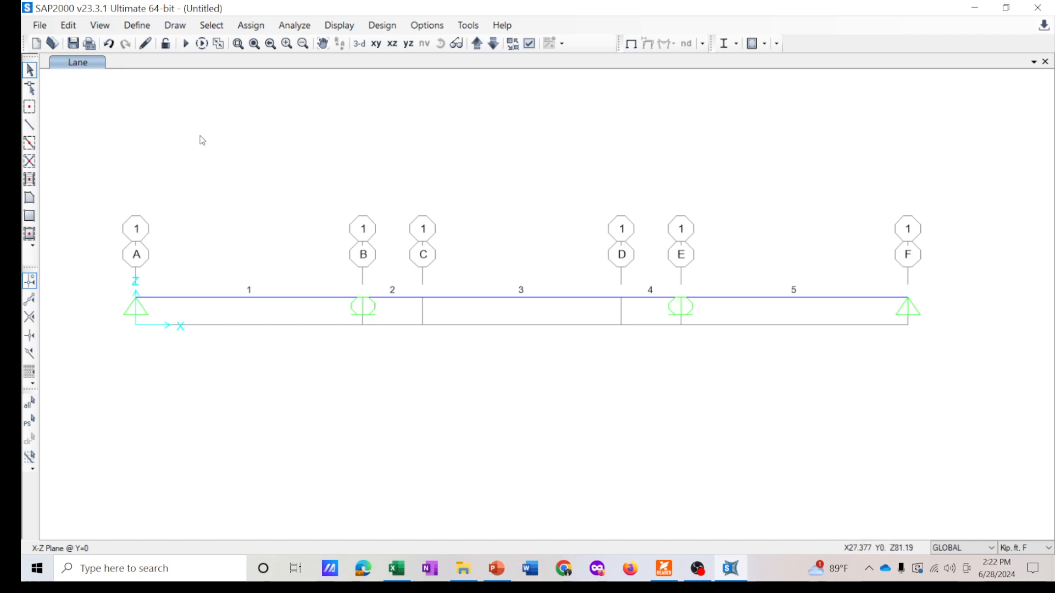
# - Add a new vehicle named UNIT LOAD using Kip, ft, F units
pyautogui.click(137, 26)
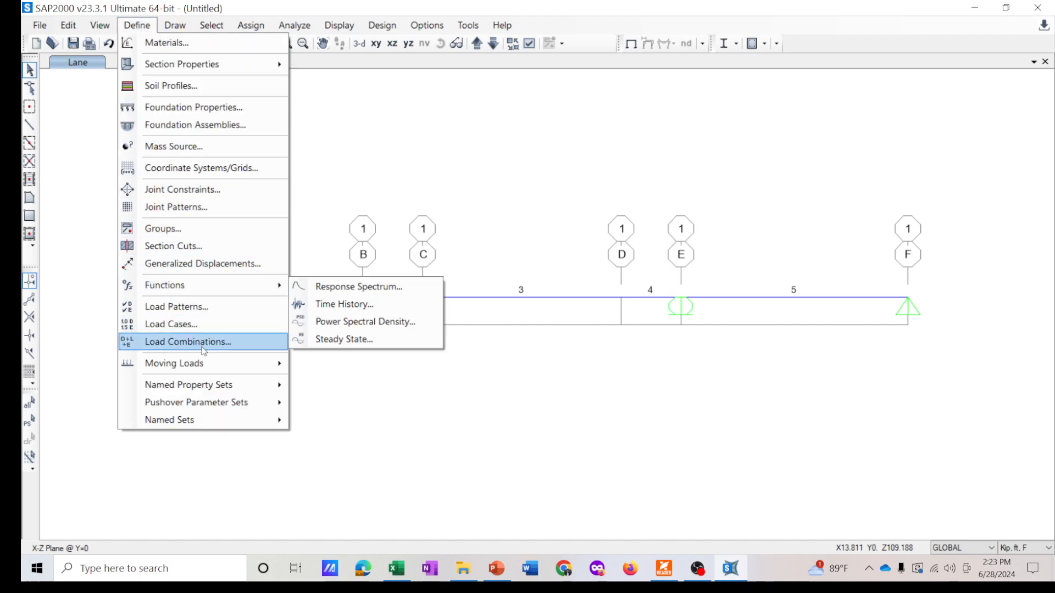
pyautogui.moveTo(198, 367)
pyautogui.click(374, 379)
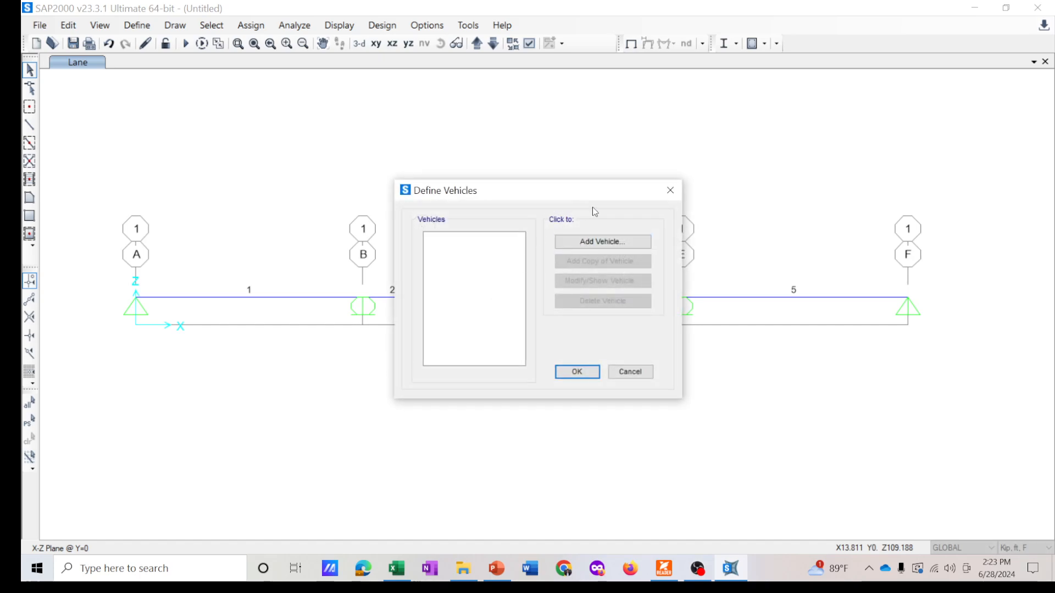
pyautogui.click(599, 245)
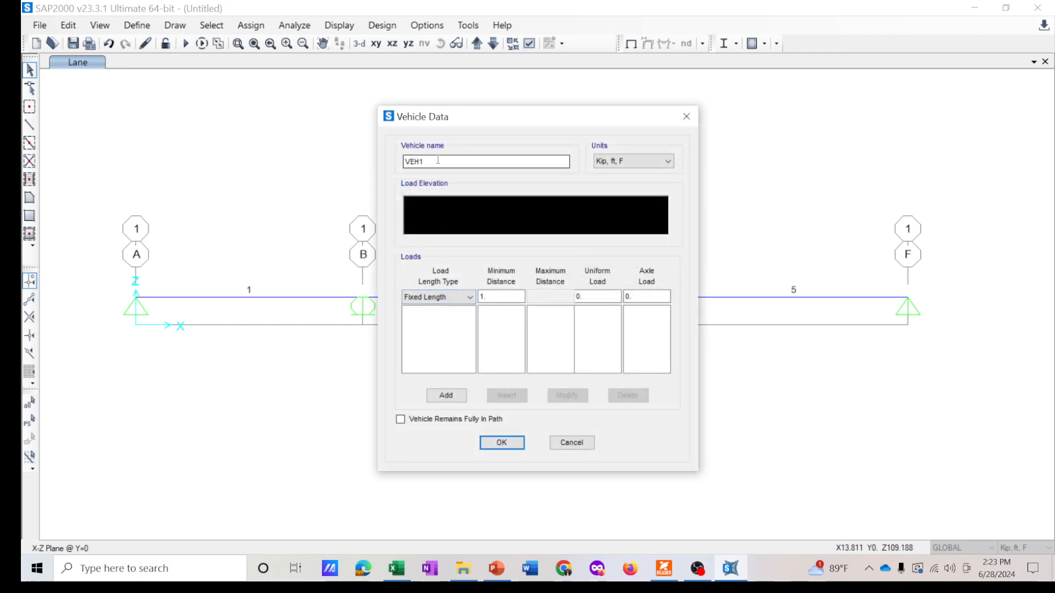
pyautogui.moveTo(494, 161); pyautogui.dragTo(365, 156)
pyautogui.write('UNIT LOAD')
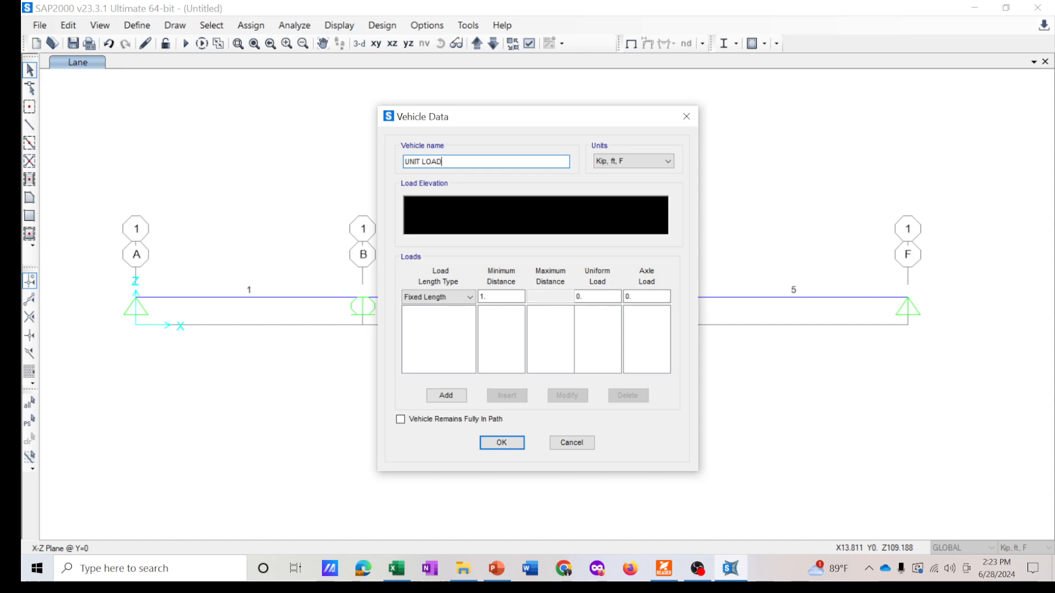
pyautogui.click(619, 166)
pyautogui.click(622, 162)
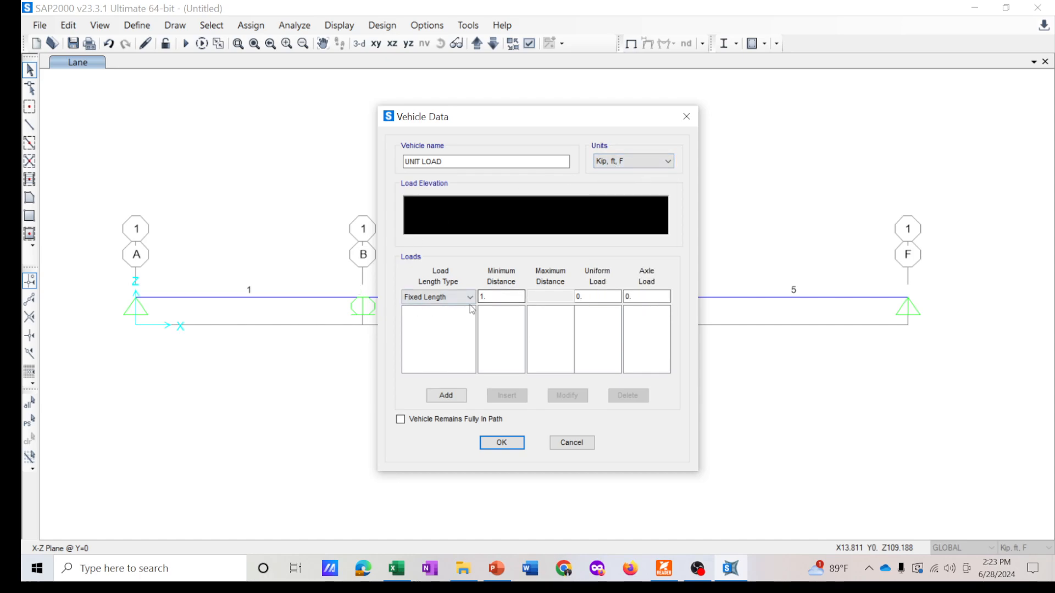
# - Give the UNIT LOAD vehicle a fixed-length load with uniform load 1 and confirm the vehicle
pyautogui.click(445, 396)
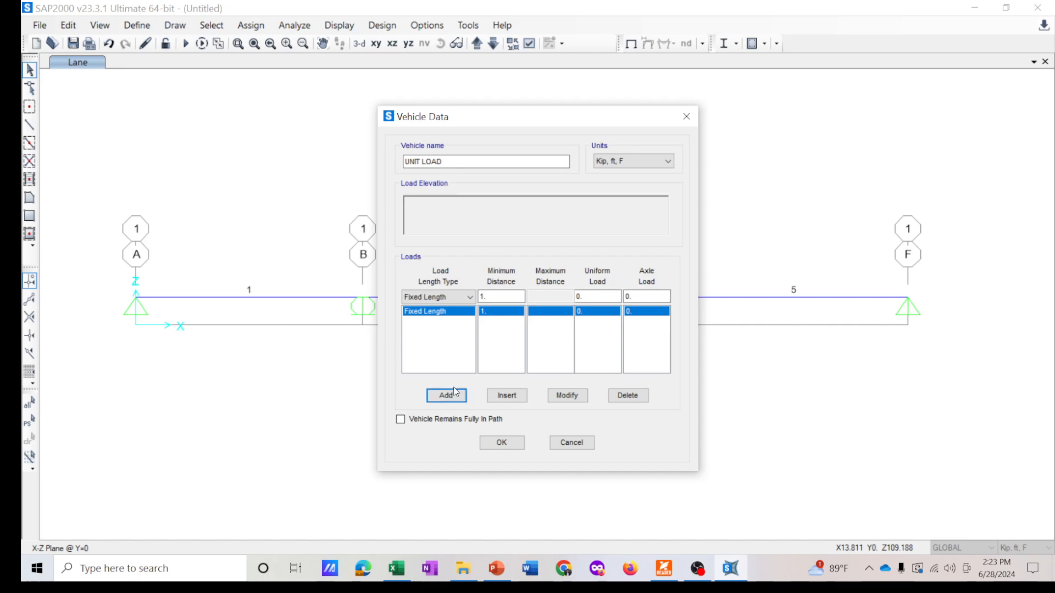
pyautogui.doubleClick(583, 297)
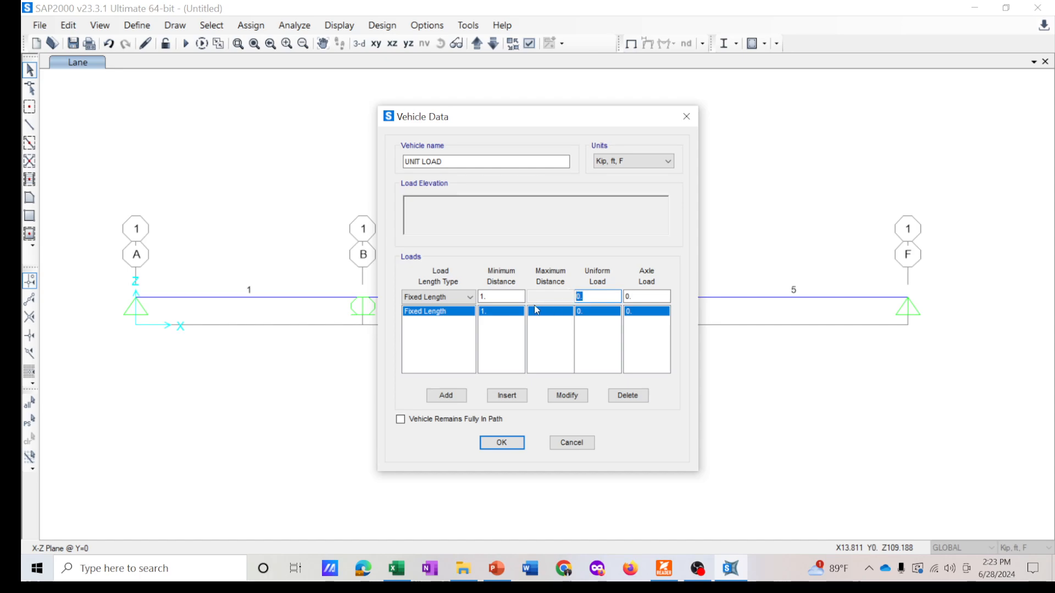
pyautogui.write('1')
pyautogui.click(567, 395)
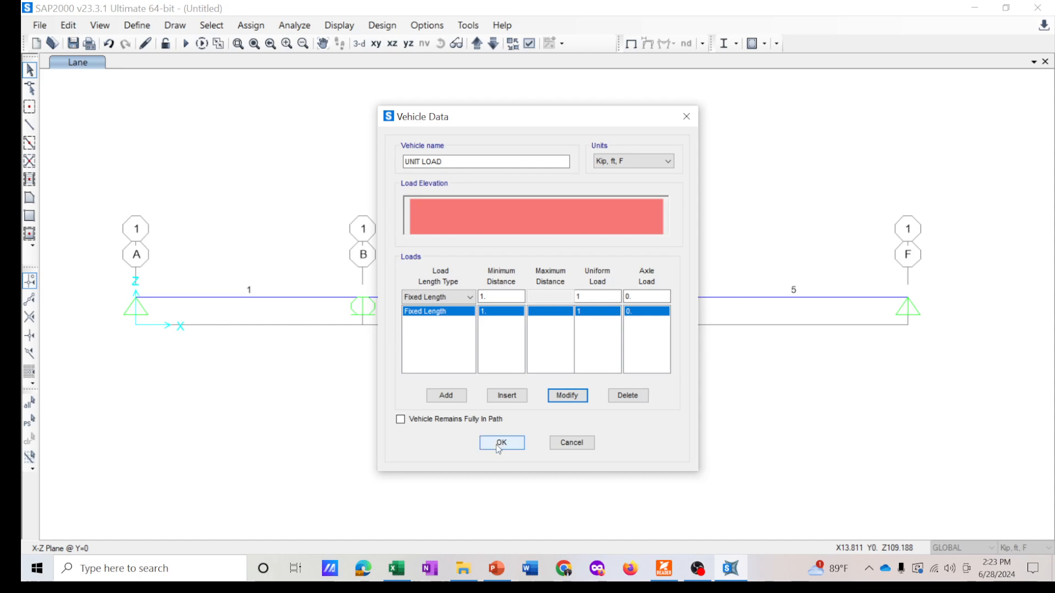
pyautogui.click(484, 442)
pyautogui.click(575, 372)
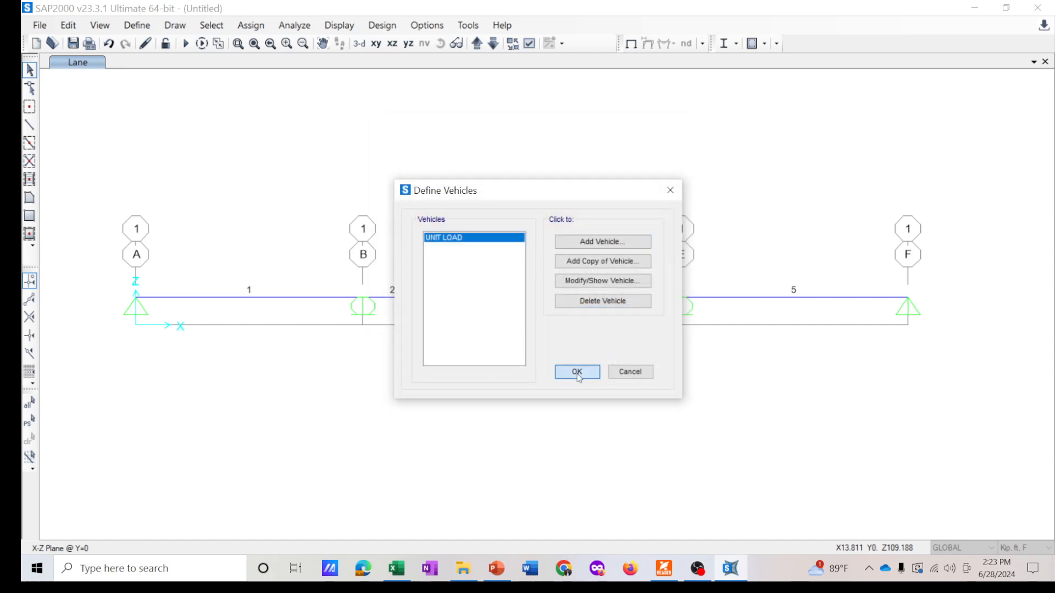
# - Review the UNIT LOAD vehicle class definition and its scale factor
pyautogui.click(137, 26)
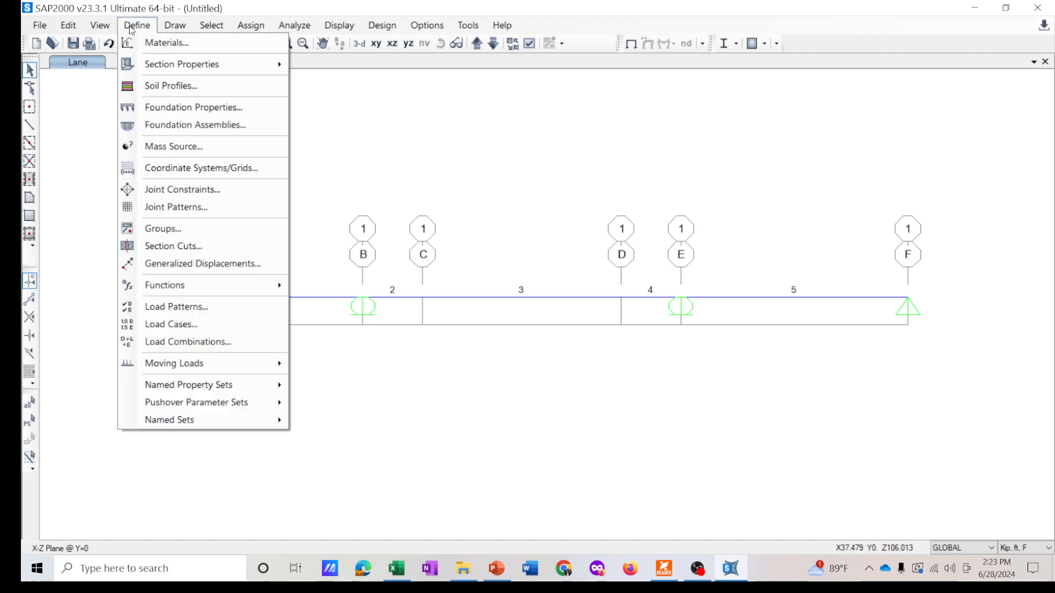
pyautogui.moveTo(227, 362)
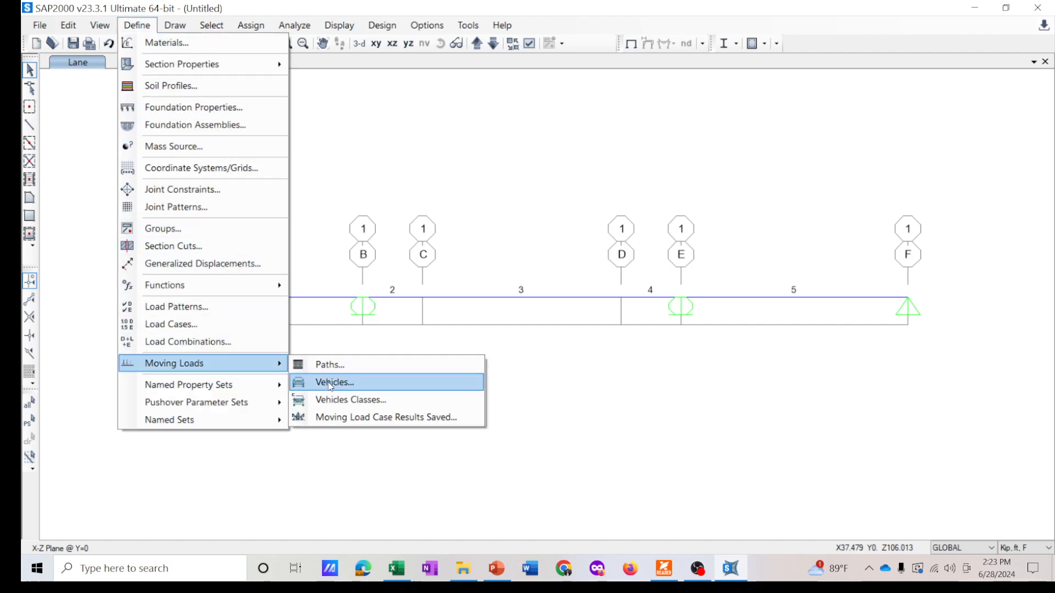
pyautogui.click(387, 407)
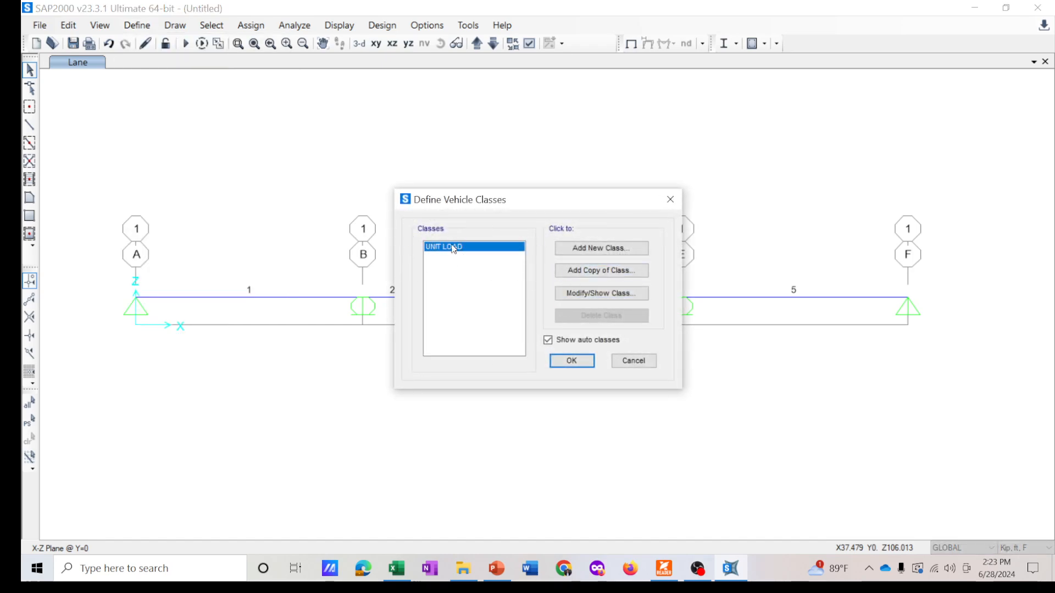
pyautogui.moveTo(460, 192); pyautogui.dragTo(470, 211)
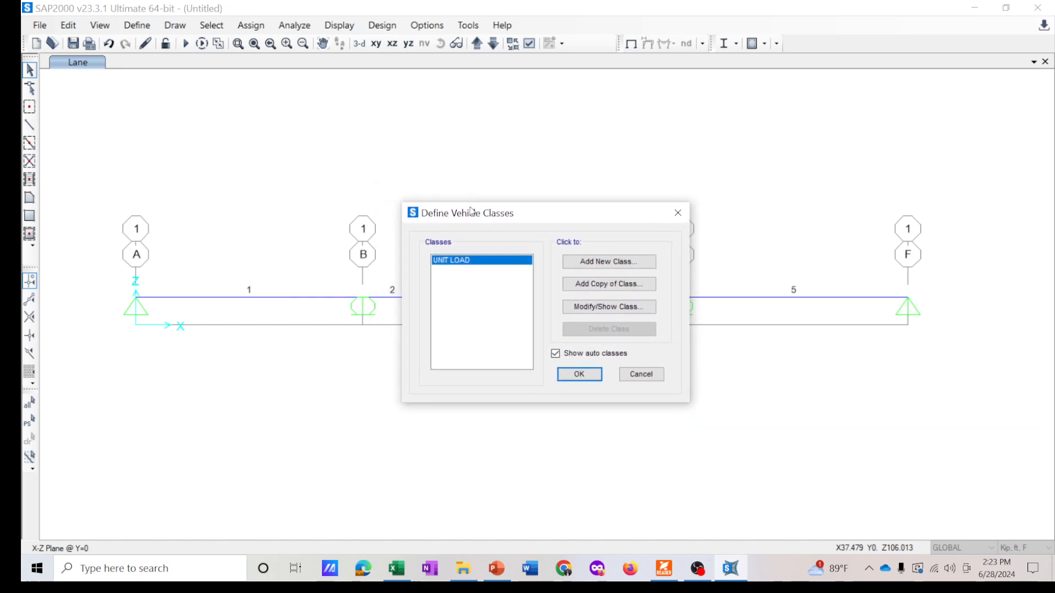
pyautogui.click(609, 307)
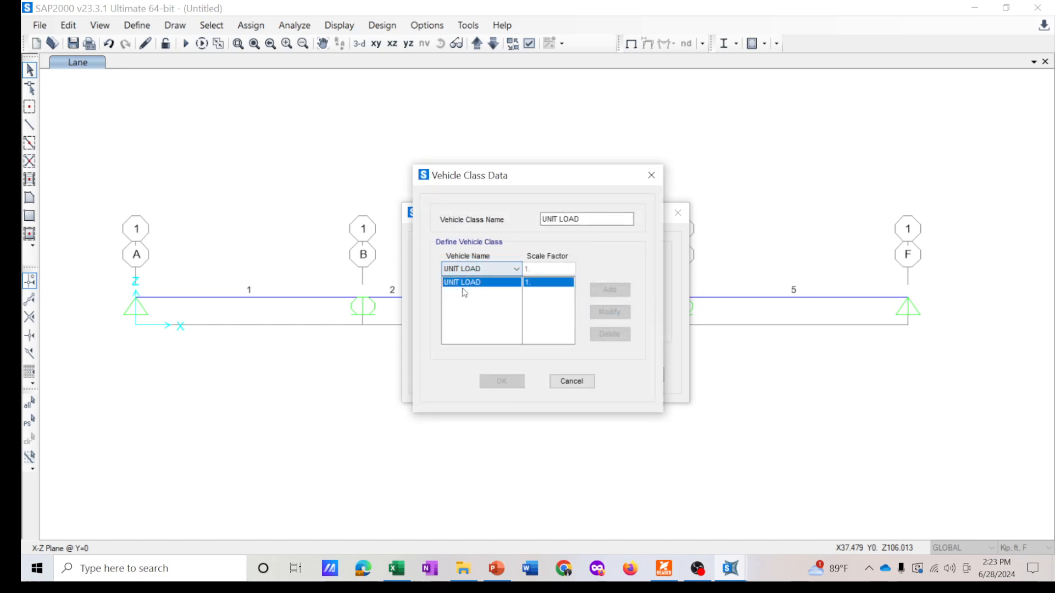
pyautogui.moveTo(529, 180); pyautogui.dragTo(519, 180)
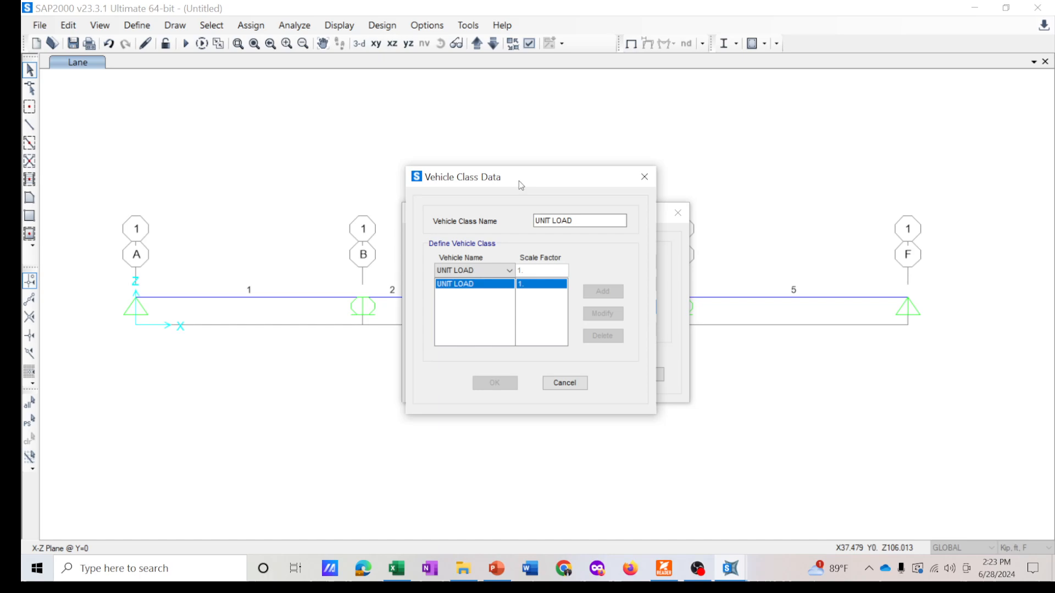
pyautogui.click(561, 380)
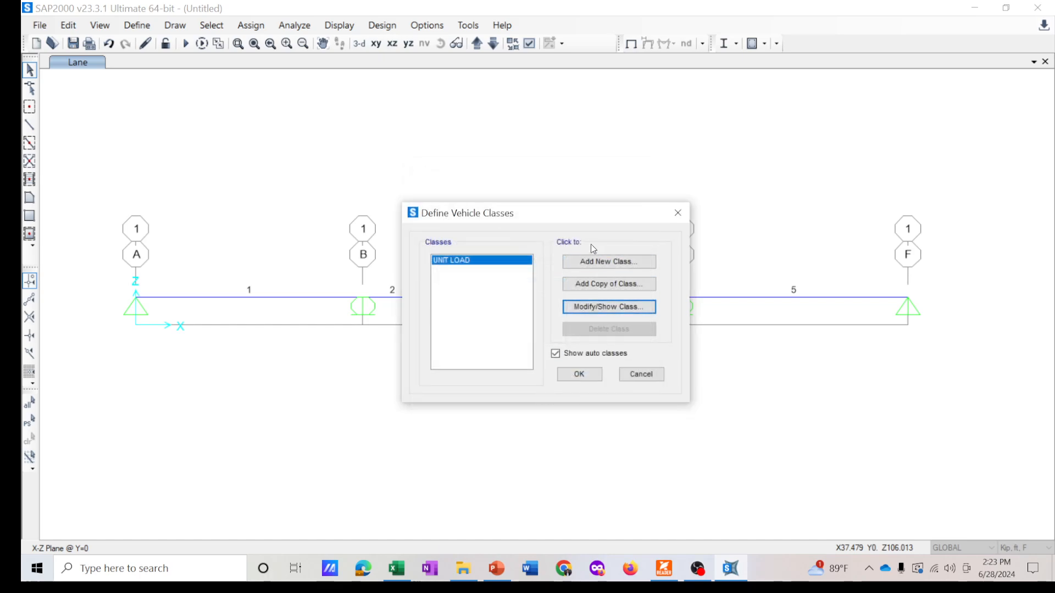
pyautogui.moveTo(573, 219)
pyautogui.mouseDown()
pyautogui.moveTo(548, 217)
pyautogui.moveTo(575, 226)
pyautogui.mouseUp()
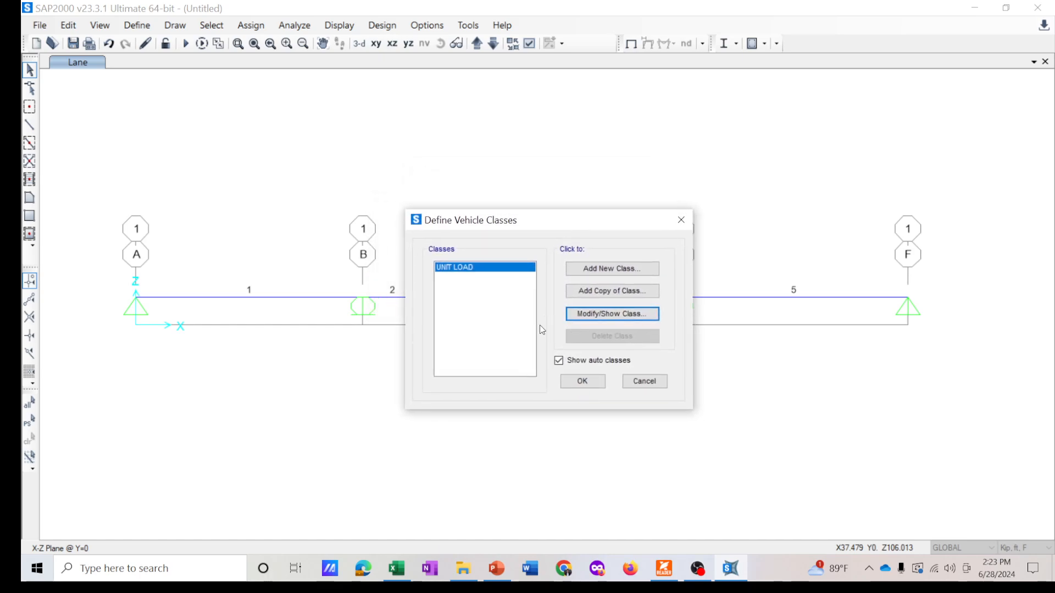
pyautogui.click(592, 383)
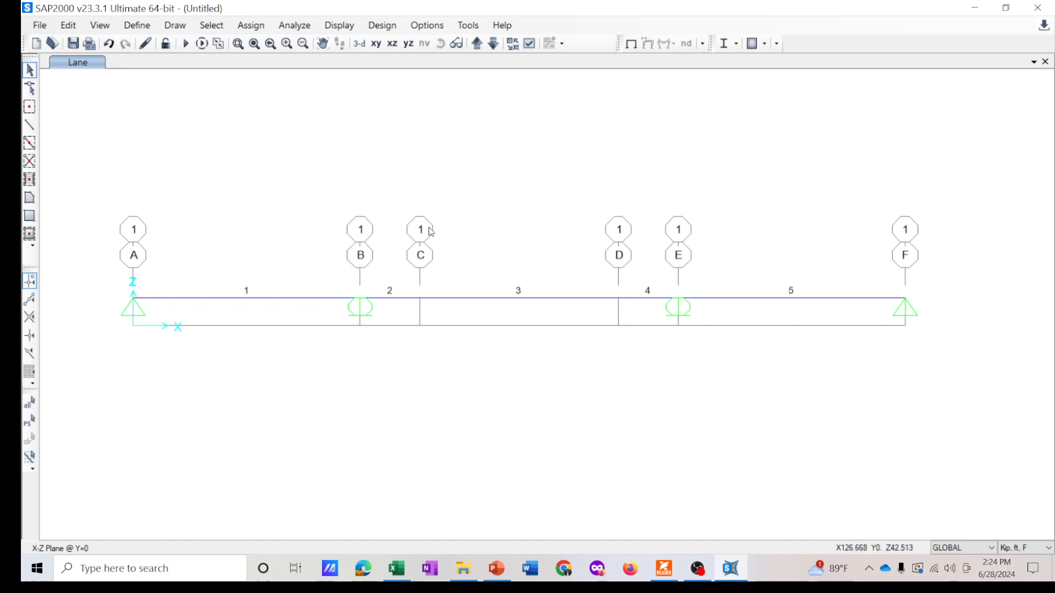
# - Add a load pattern named MOVING LOAD of type Vehicle Live with self weight multiplier 0
pyautogui.click(136, 26)
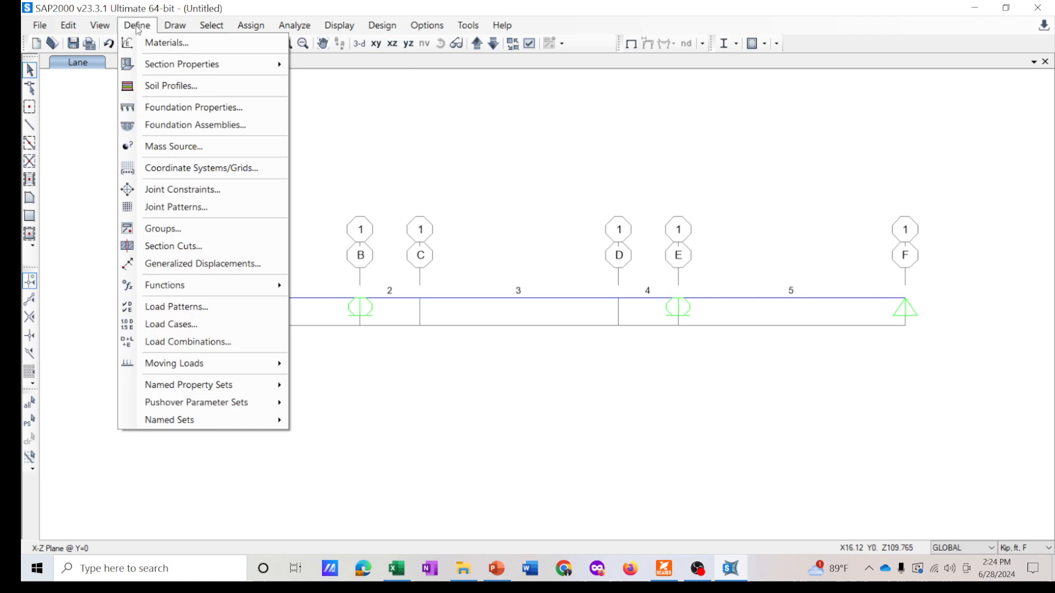
pyautogui.click(174, 306)
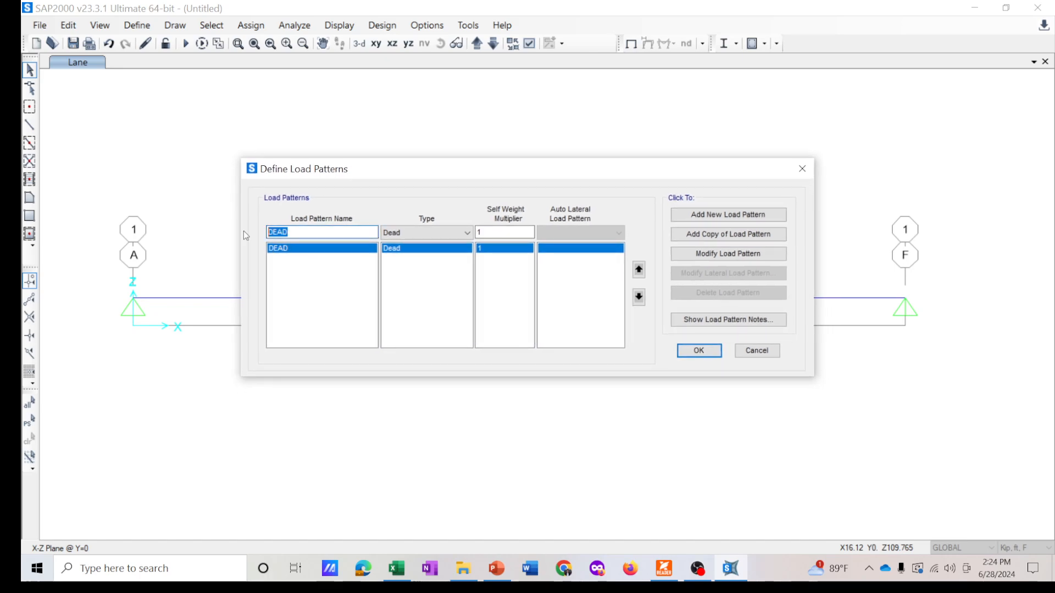
pyautogui.write('MOVING LOAD')
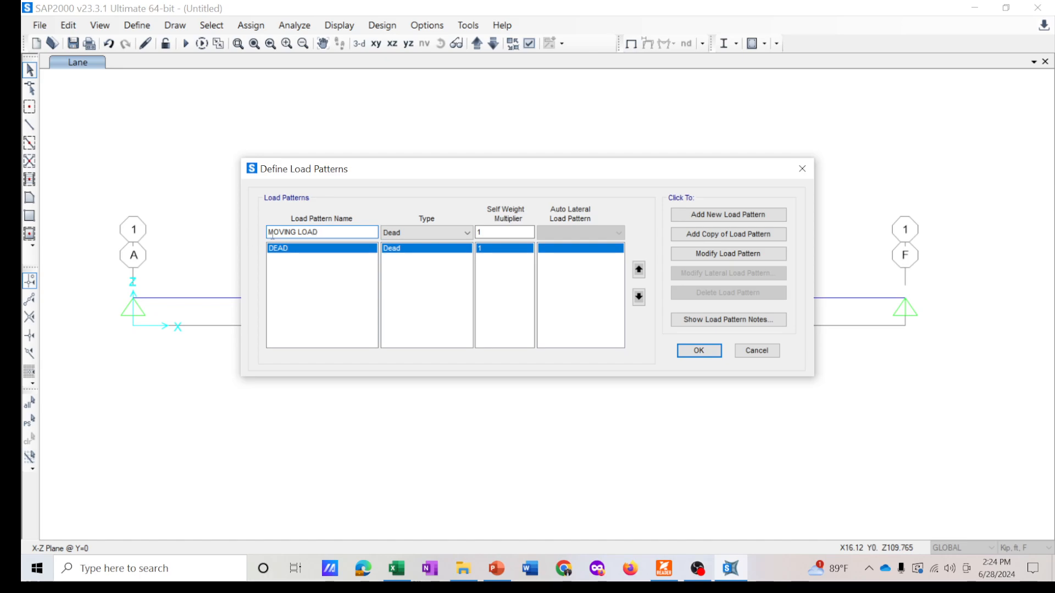
pyautogui.click(423, 233)
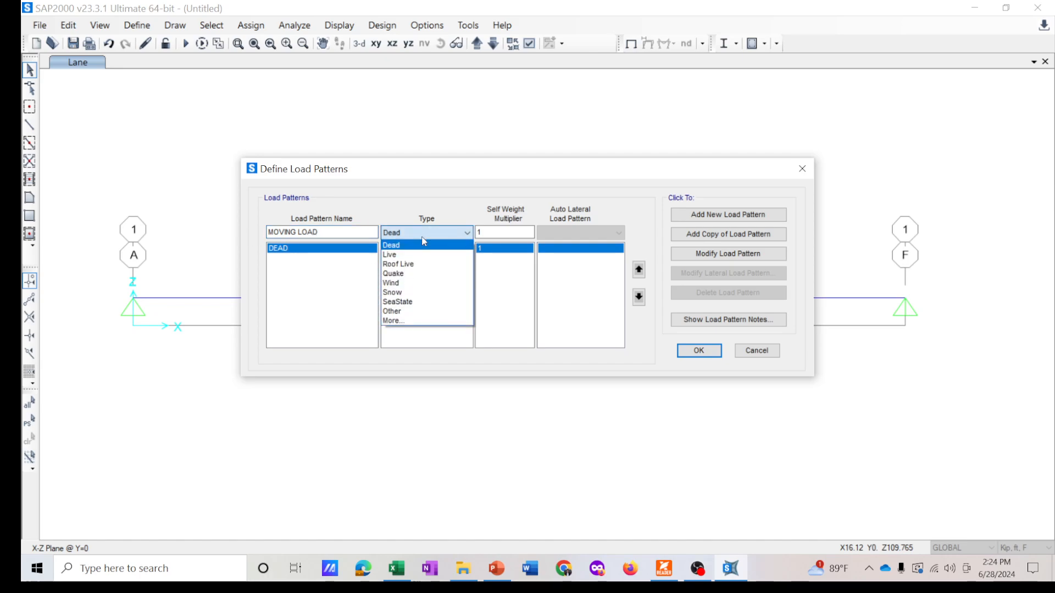
pyautogui.click(401, 325)
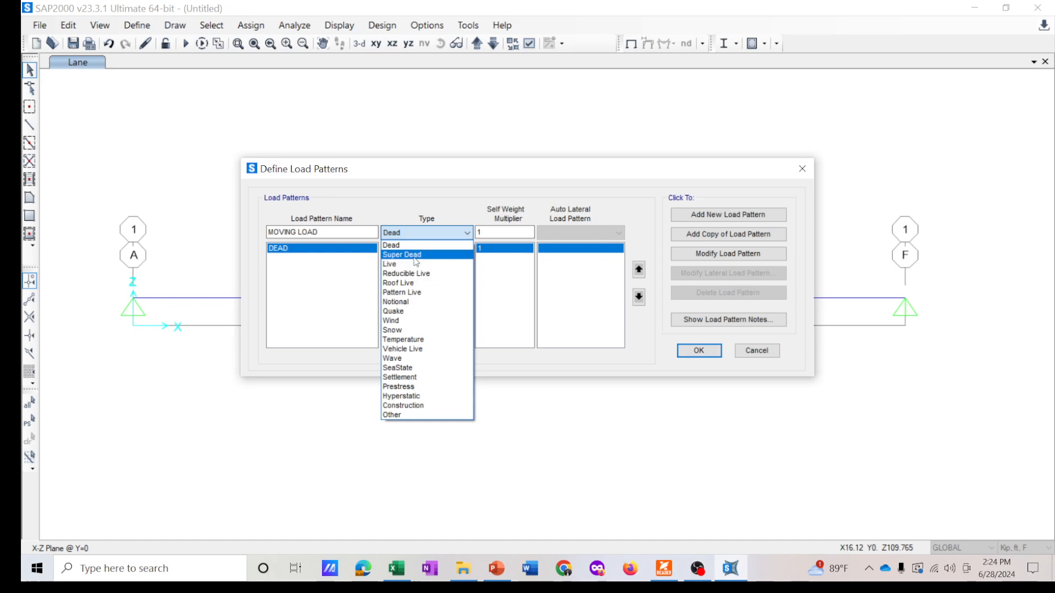
pyautogui.click(429, 350)
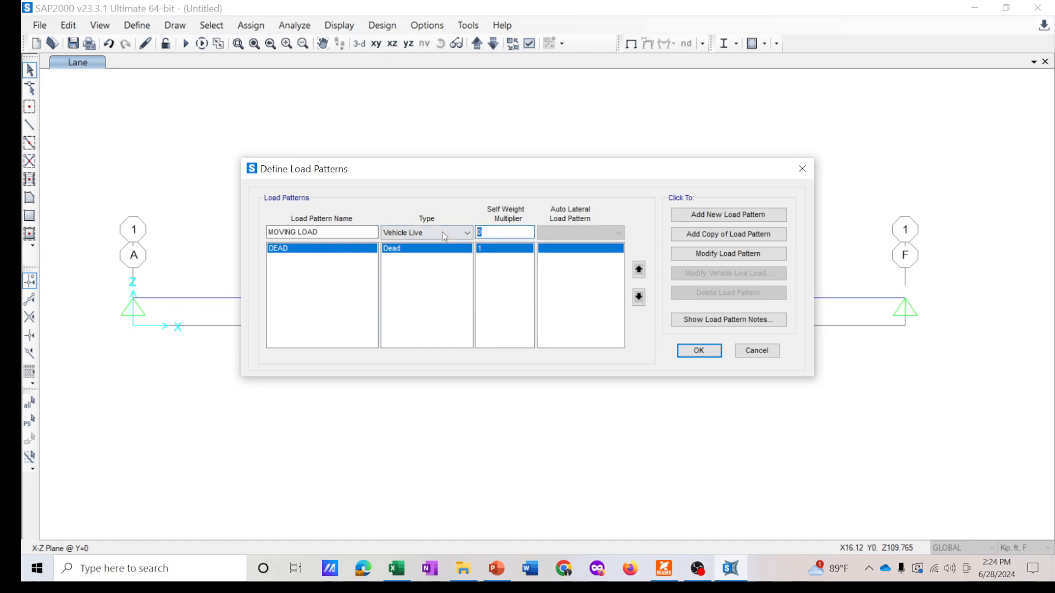
pyautogui.click(493, 232)
pyautogui.click(492, 232)
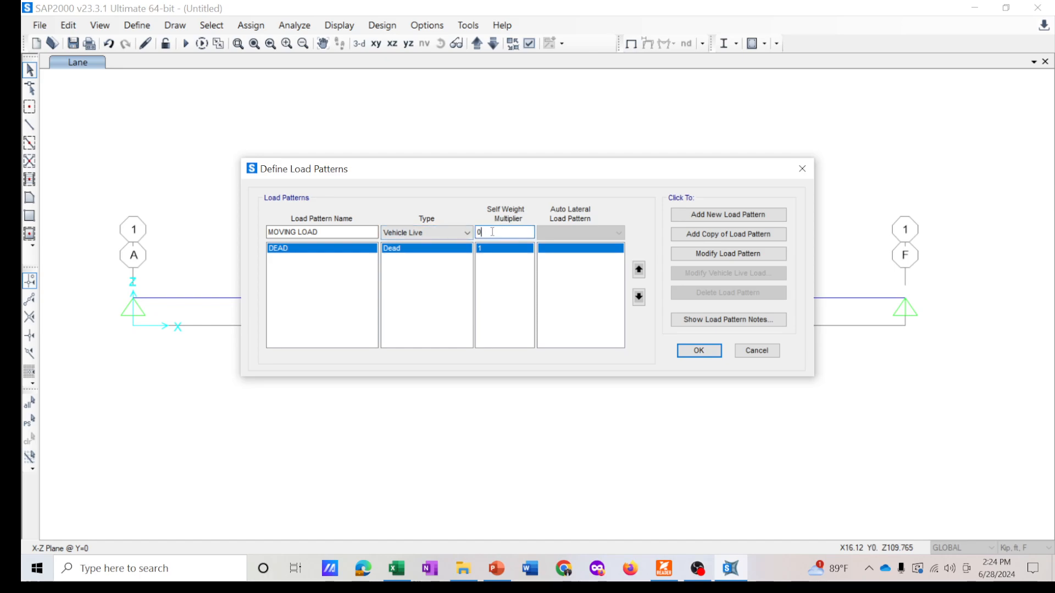
pyautogui.click(709, 215)
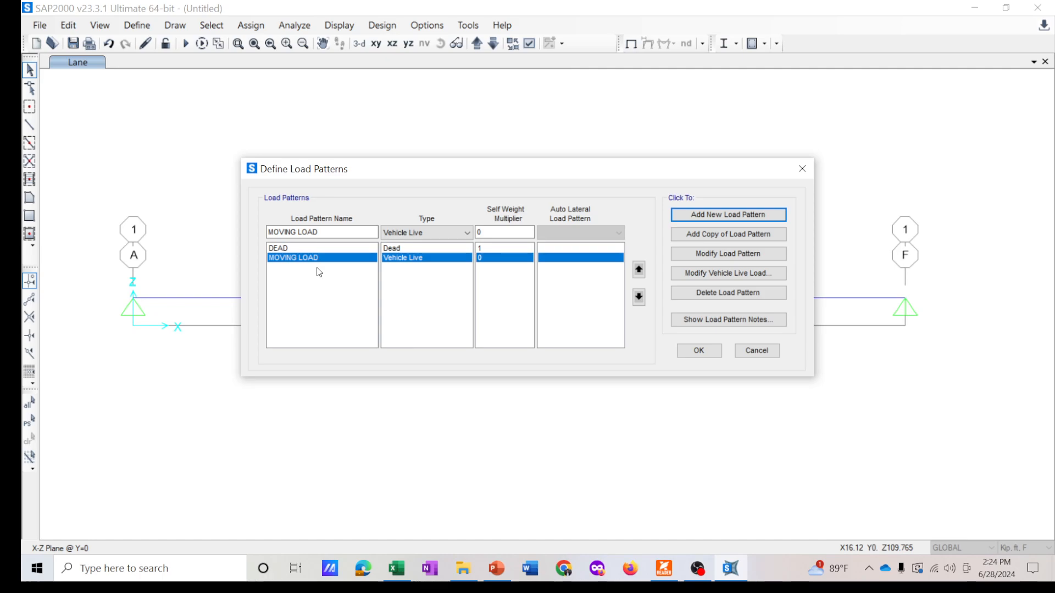
# - Set the DEAD pattern's self weight multiplier to 0 and confirm the load patterns
pyautogui.click(317, 249)
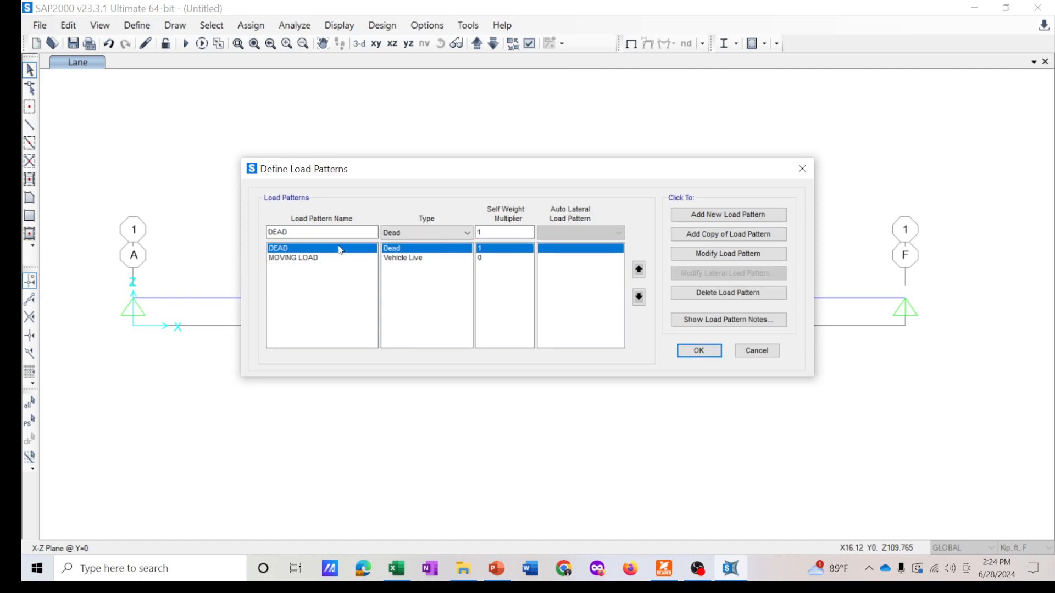
pyautogui.click(339, 259)
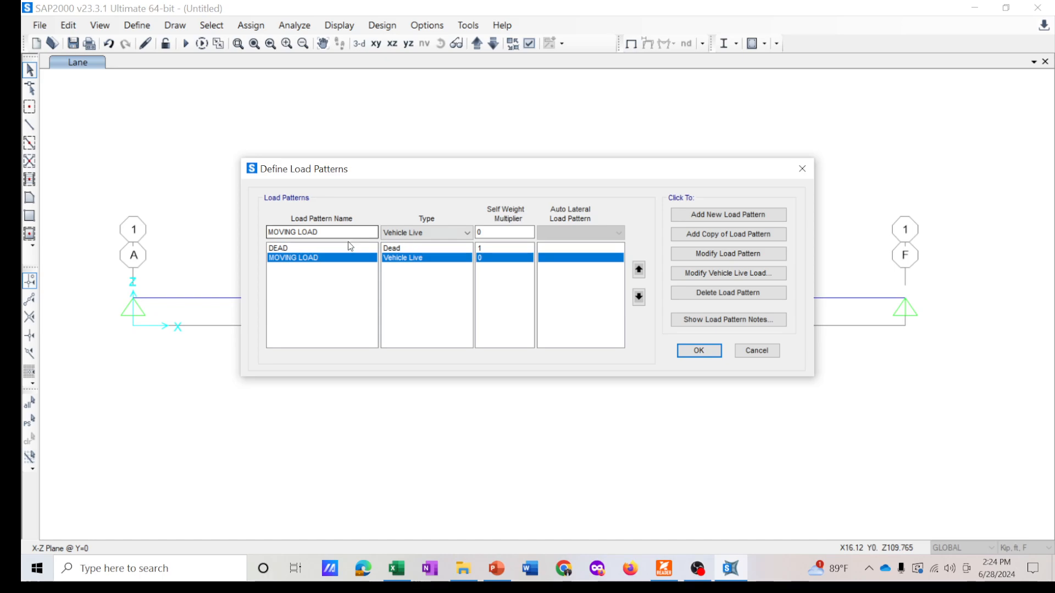
pyautogui.click(334, 249)
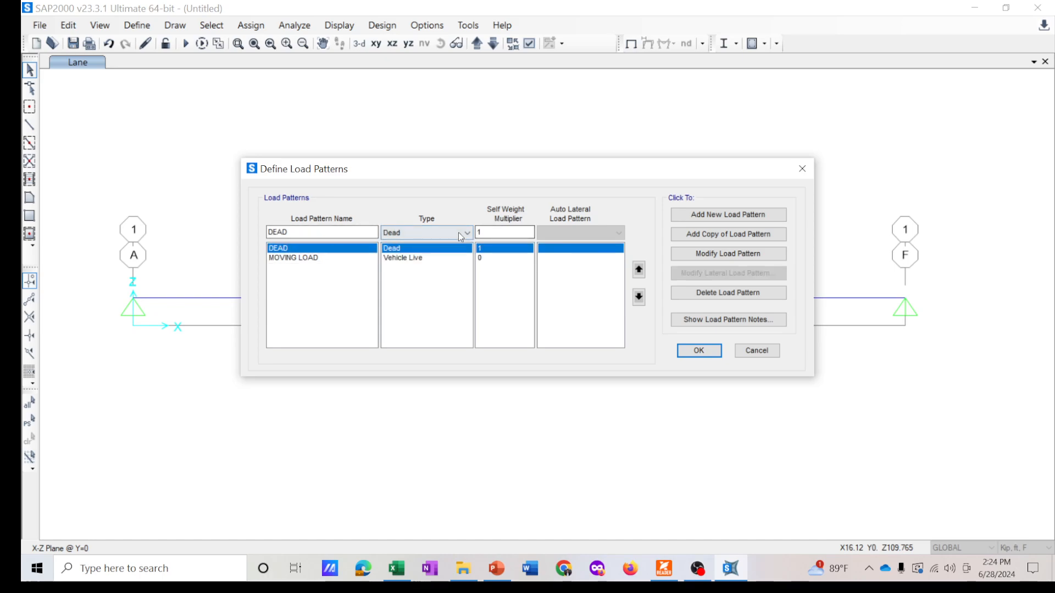
pyautogui.write('0')
pyautogui.click(750, 250)
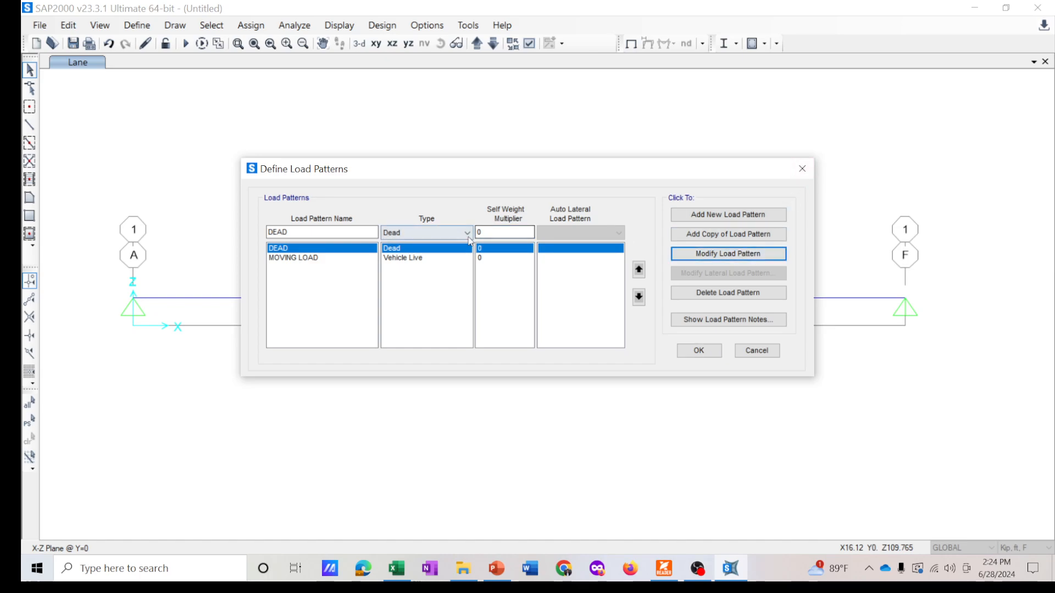
pyautogui.click(323, 258)
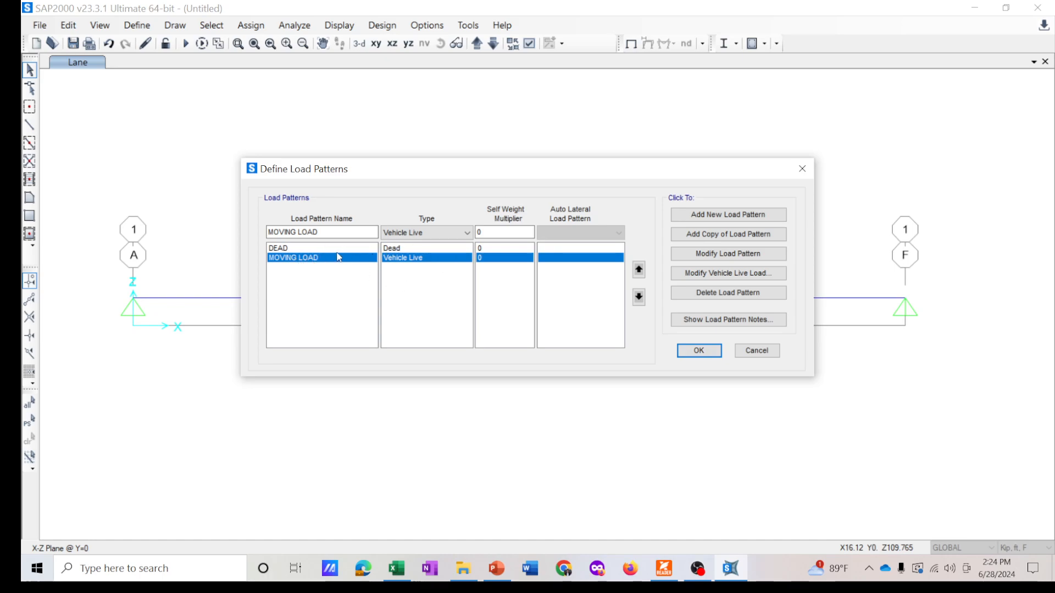
pyautogui.click(336, 249)
pyautogui.click(334, 259)
pyautogui.click(398, 248)
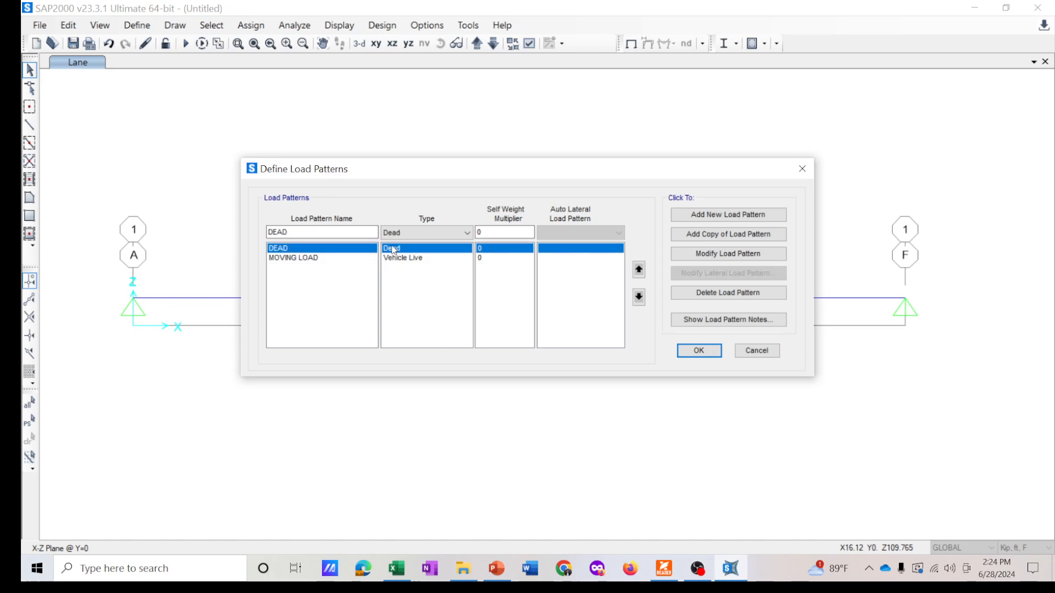
pyautogui.click(363, 258)
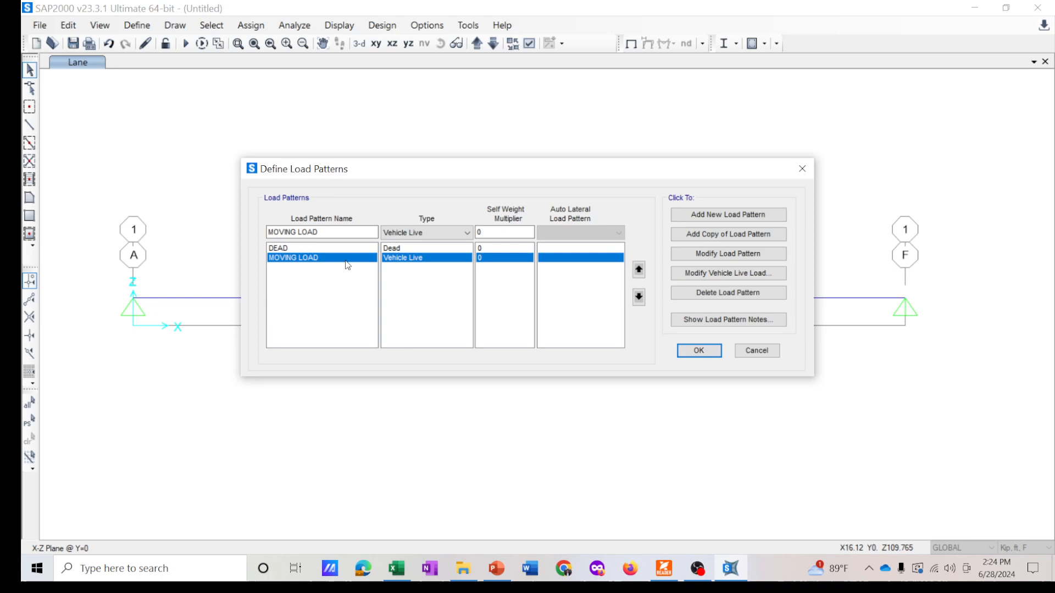
pyautogui.click(702, 351)
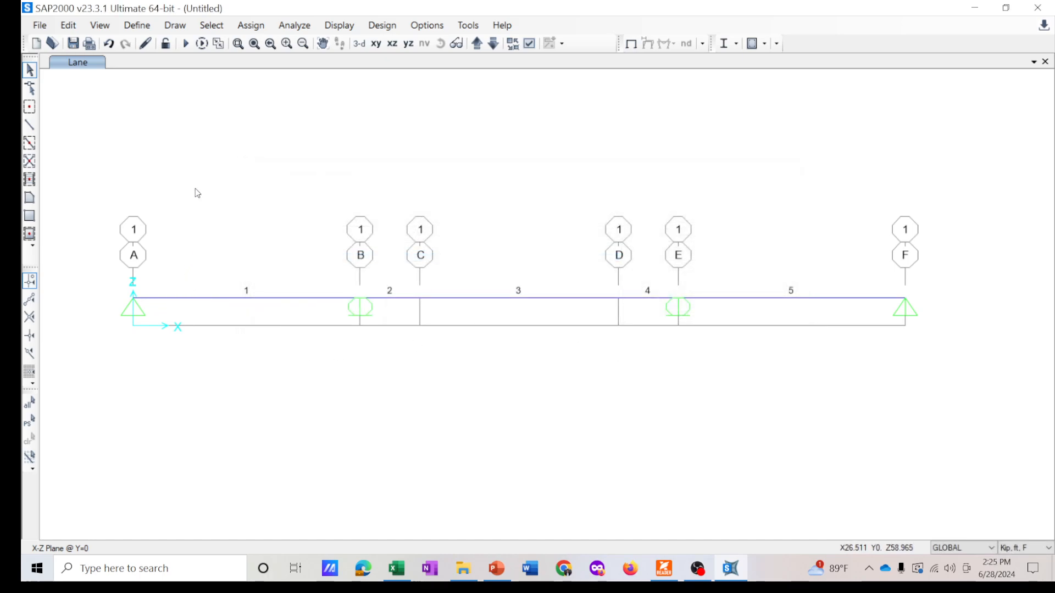
# - Change the MOVING LOAD load case type from Multi-step Static to Moving Load
pyautogui.click(134, 27)
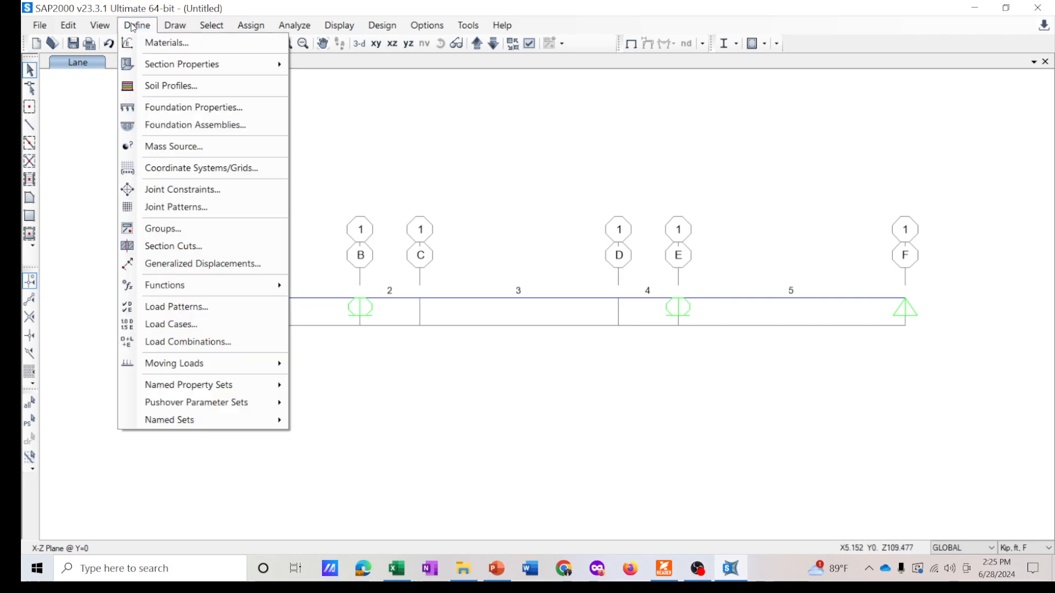
pyautogui.click(184, 326)
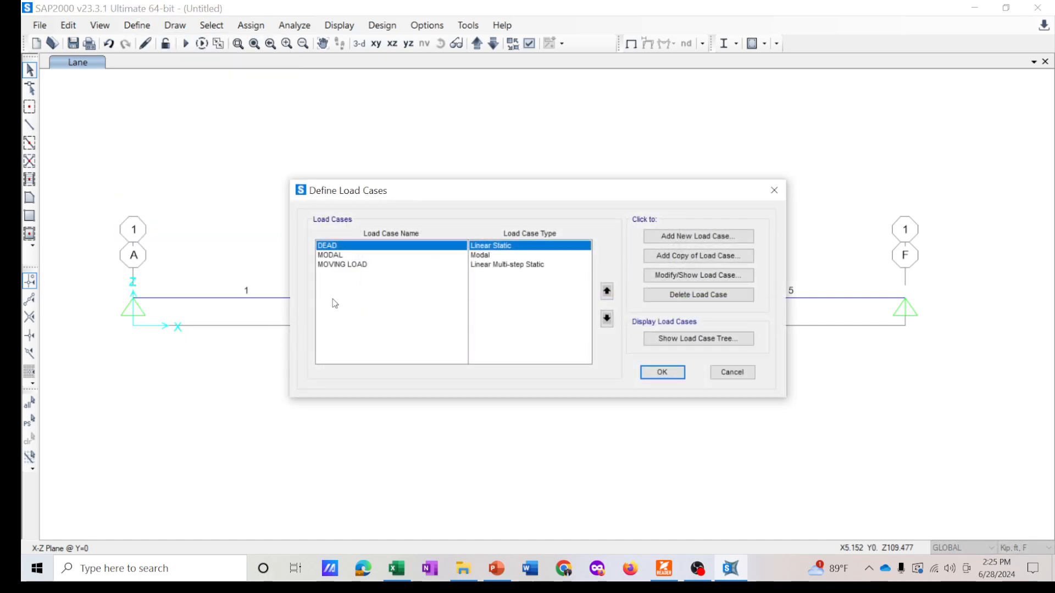
pyautogui.click(365, 266)
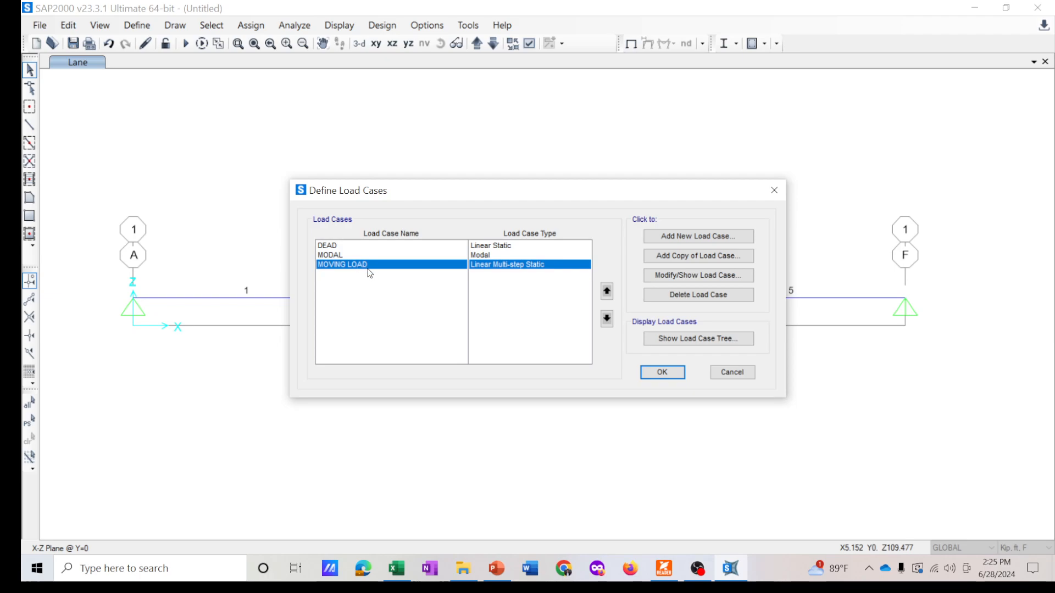
pyautogui.click(700, 276)
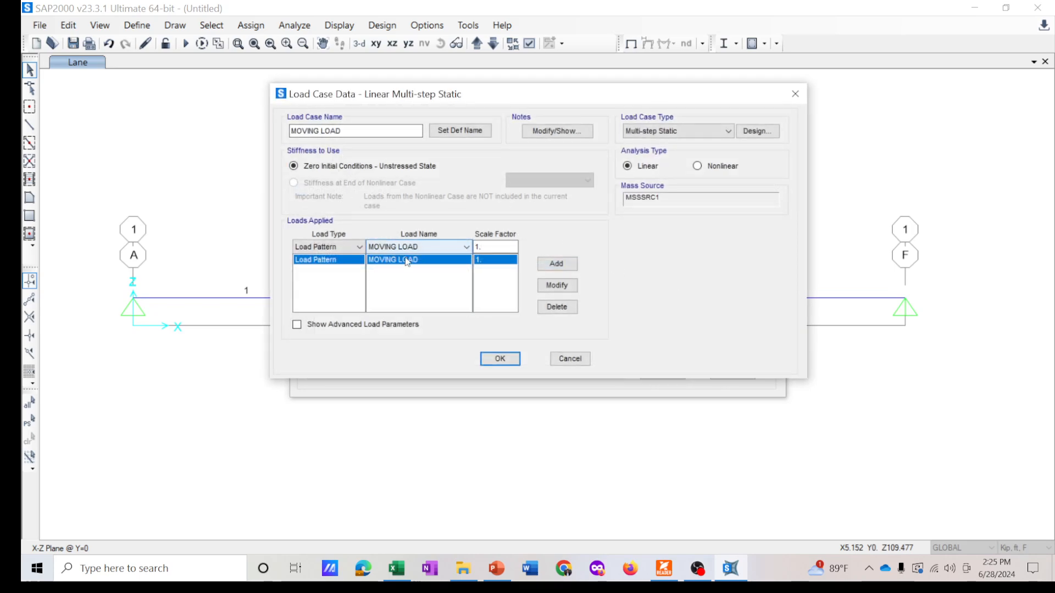
pyautogui.click(679, 132)
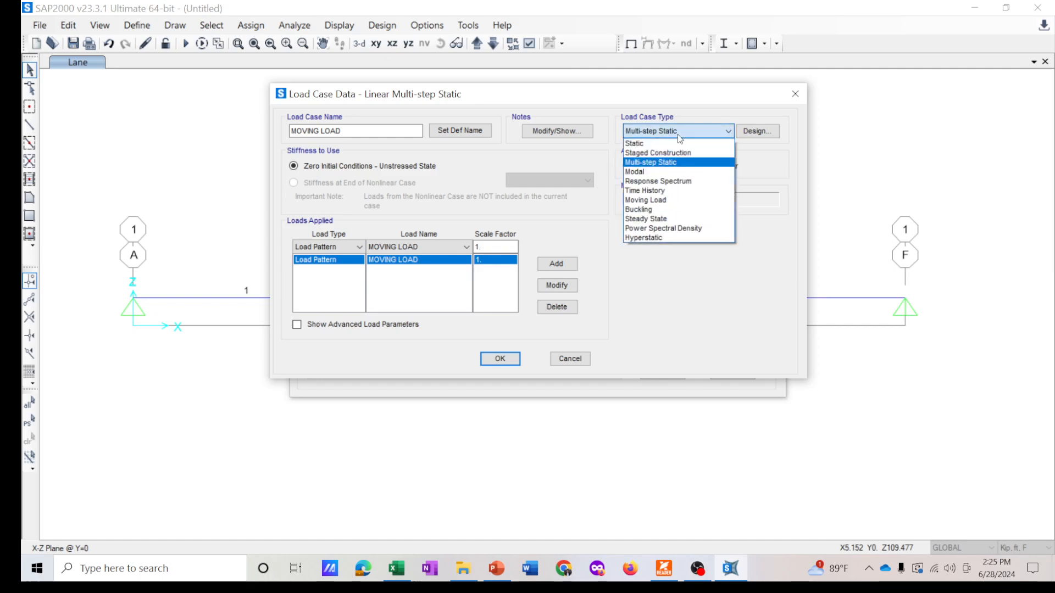
pyautogui.click(679, 137)
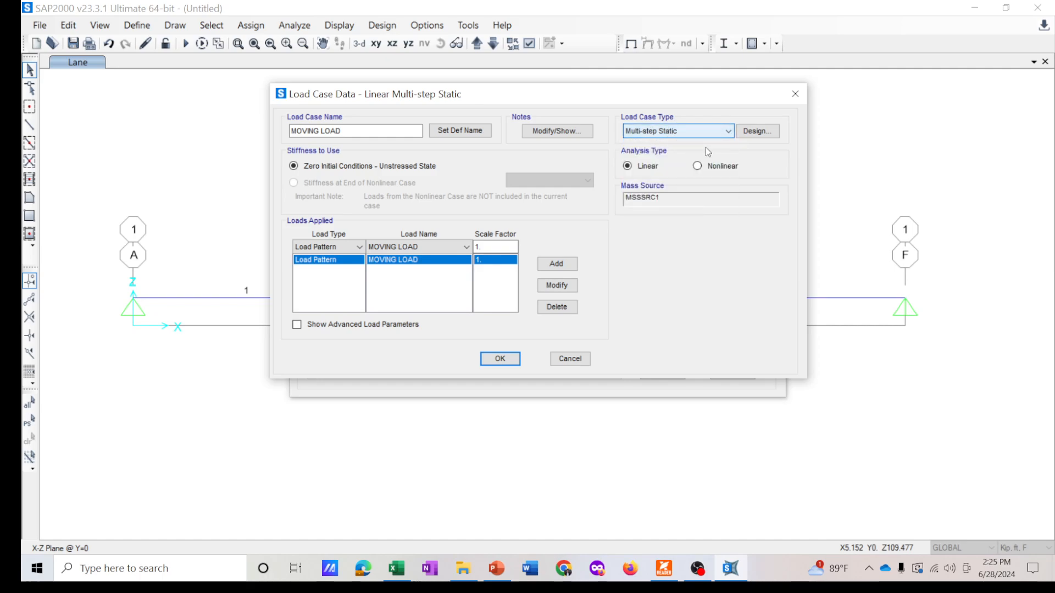
pyautogui.moveTo(646, 99); pyautogui.dragTo(647, 159)
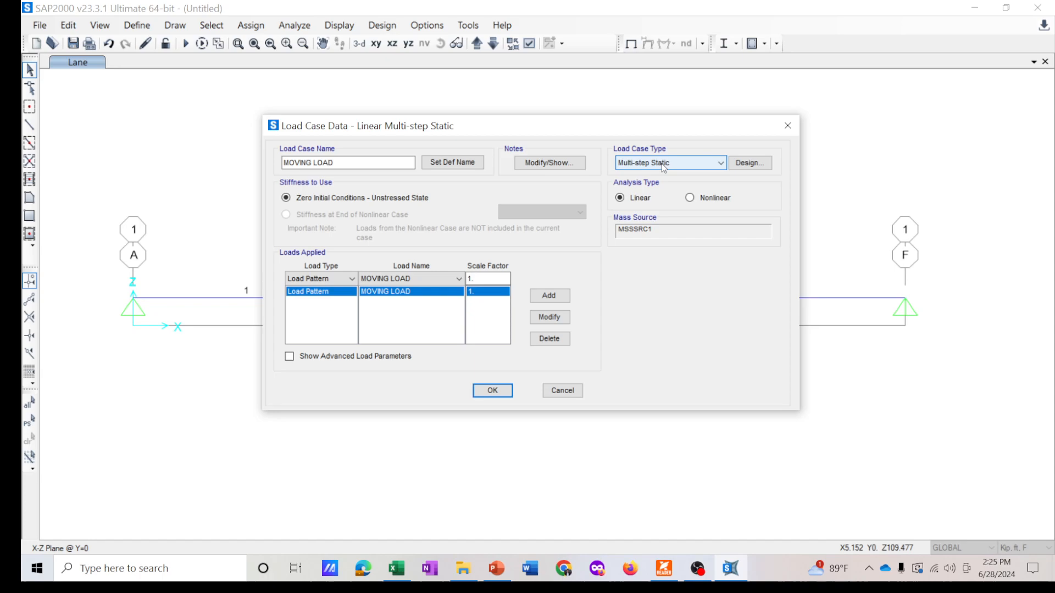
pyautogui.click(687, 161)
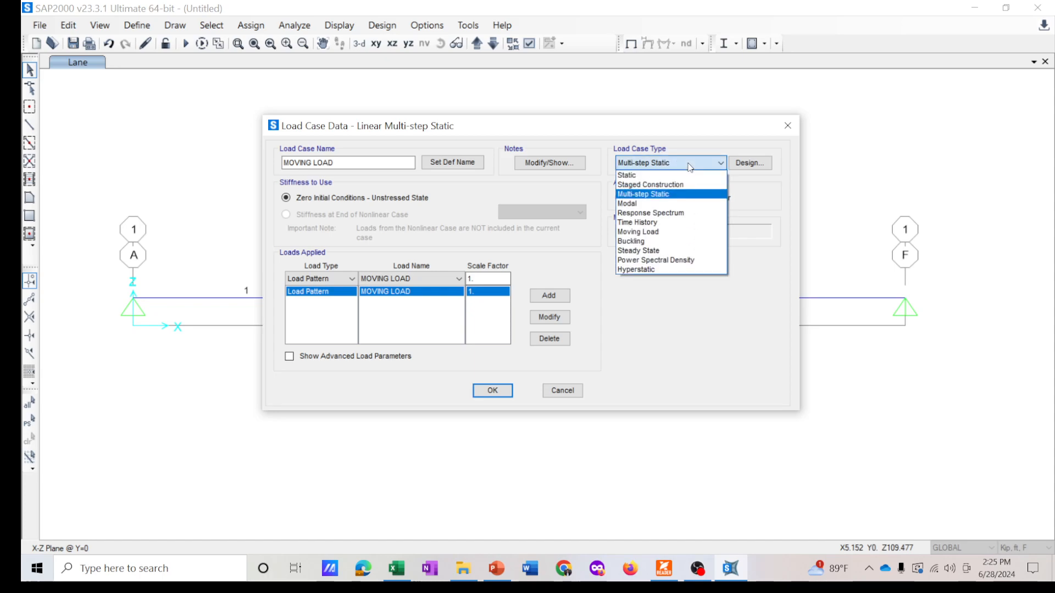
pyautogui.click(652, 231)
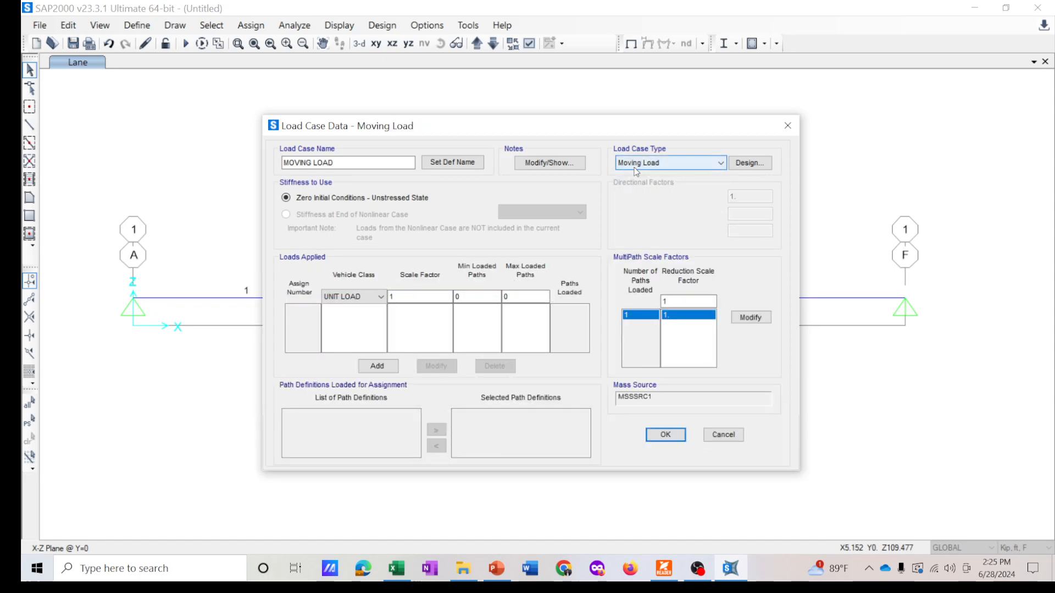
# - Assign the UNIT LOAD vehicle class with scale factor 1 to the MOVING LOAD case on PATH1 and confirm the load cases
pyautogui.click(352, 299)
pyautogui.click(352, 300)
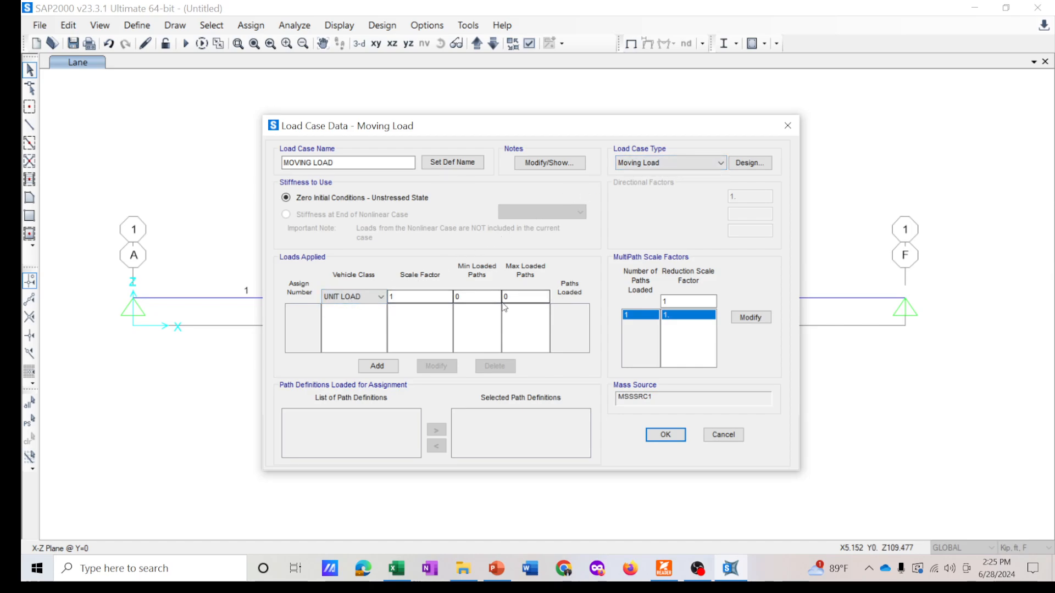
pyautogui.click(385, 367)
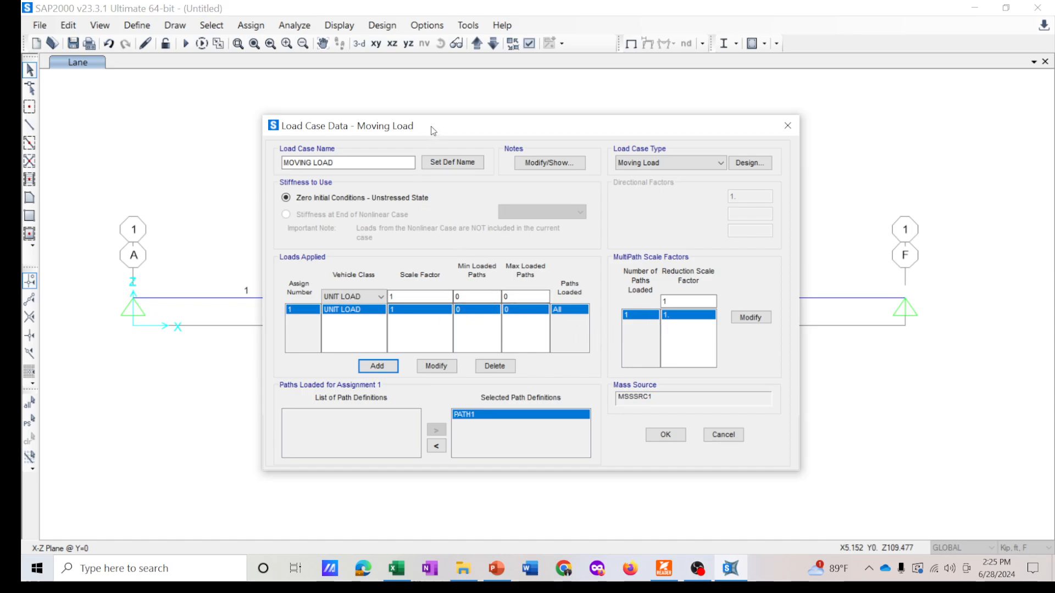
pyautogui.moveTo(433, 130); pyautogui.dragTo(477, 123)
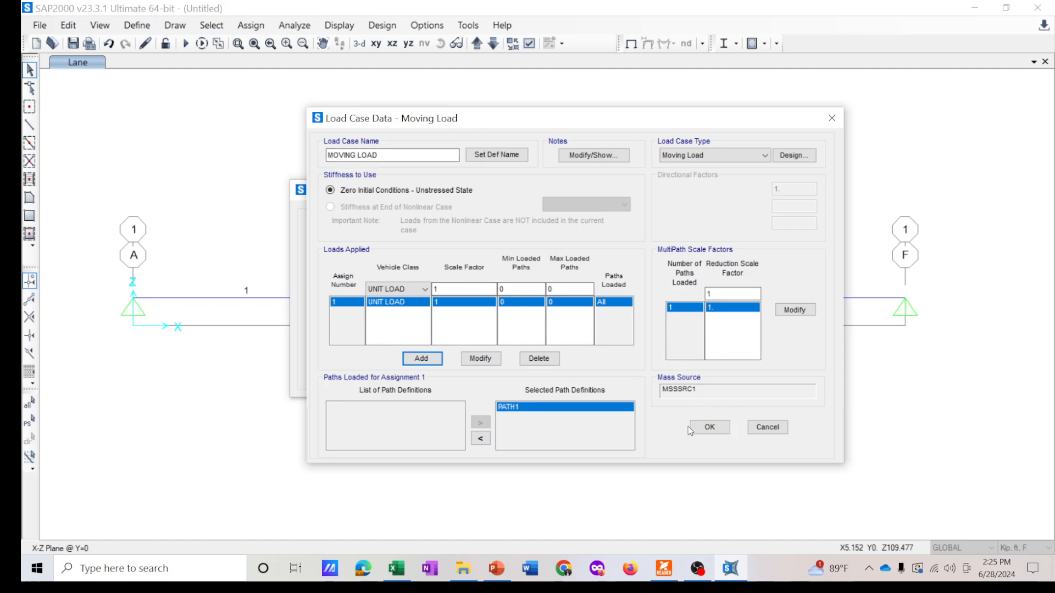
pyautogui.click(709, 428)
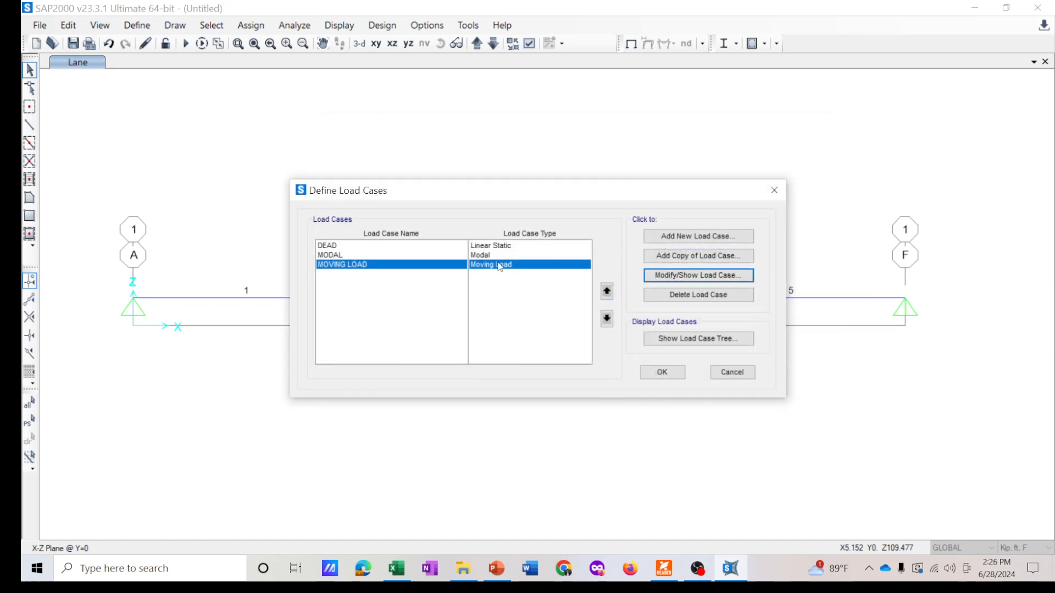
pyautogui.moveTo(460, 190); pyautogui.dragTo(457, 191)
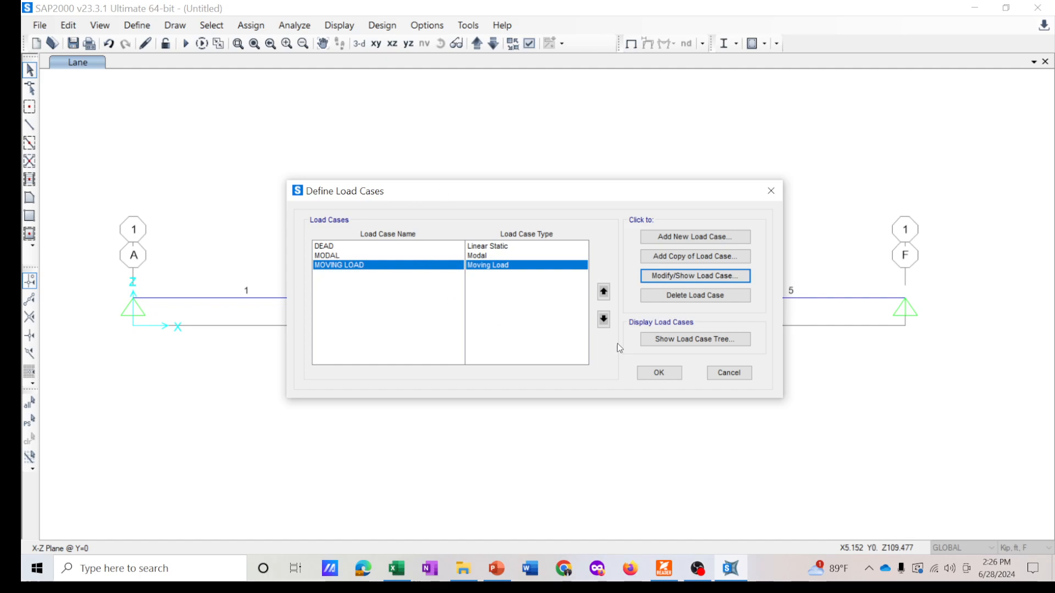
pyautogui.click(658, 373)
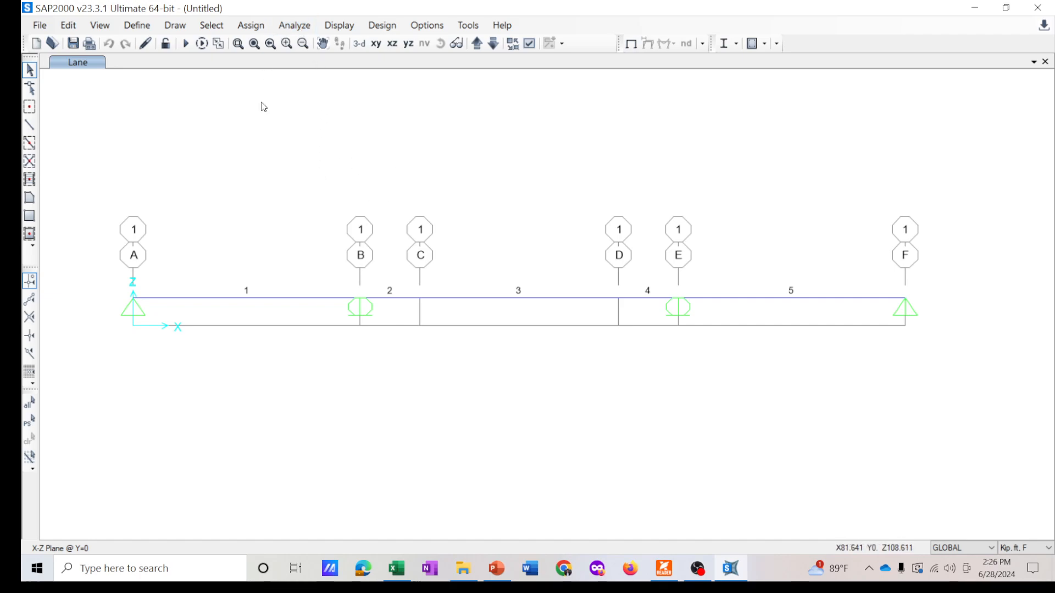
# - Set the DEAD and MODAL load cases to not run, leaving only MOVING LOAD to run
pyautogui.click(296, 26)
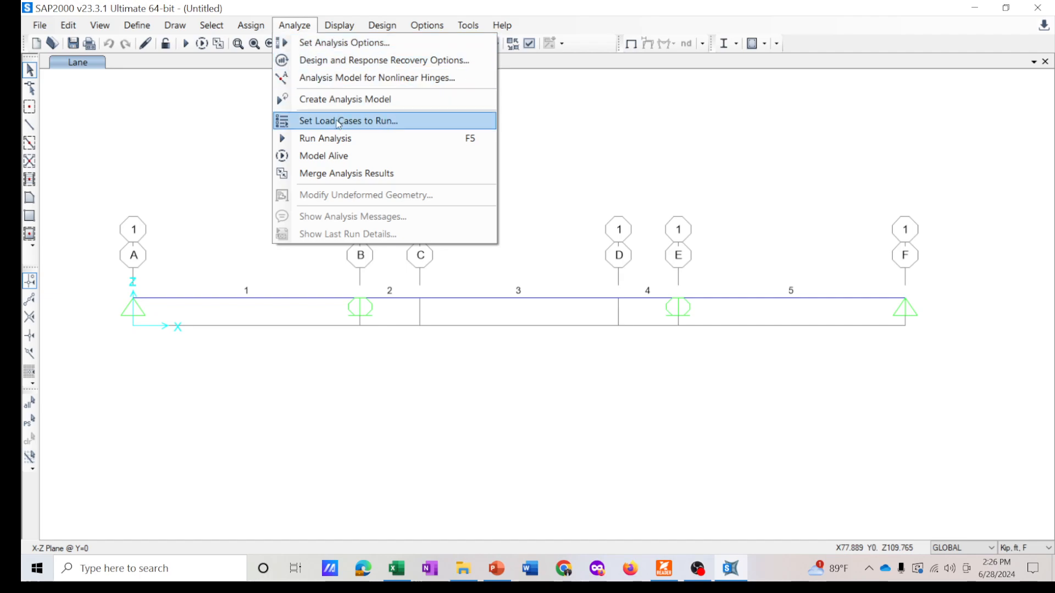
pyautogui.click(380, 120)
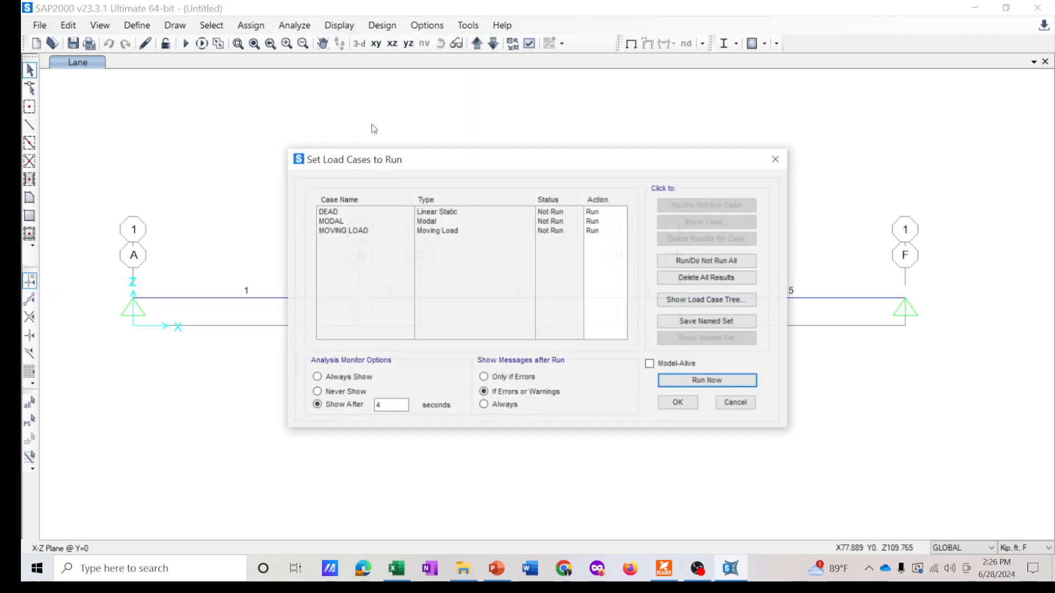
pyautogui.click(332, 212)
pyautogui.click(686, 206)
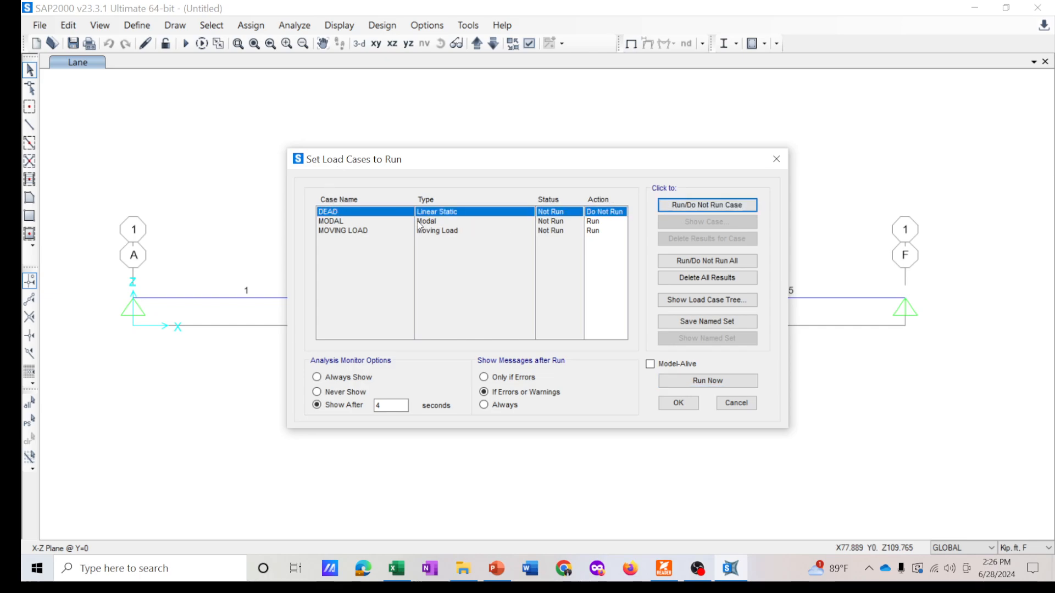
pyautogui.click(420, 222)
pyautogui.click(715, 206)
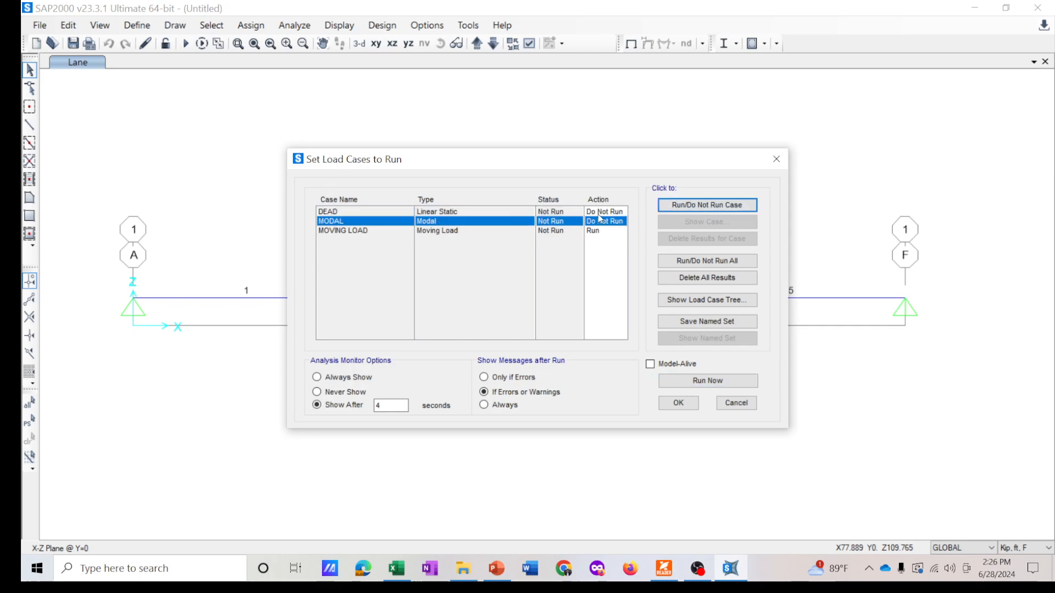
# - Run the analysis, saving the model as "Influence Line_Cantilever Bridge_Tutorial" in the 3rd Class folder
pyautogui.click(376, 231)
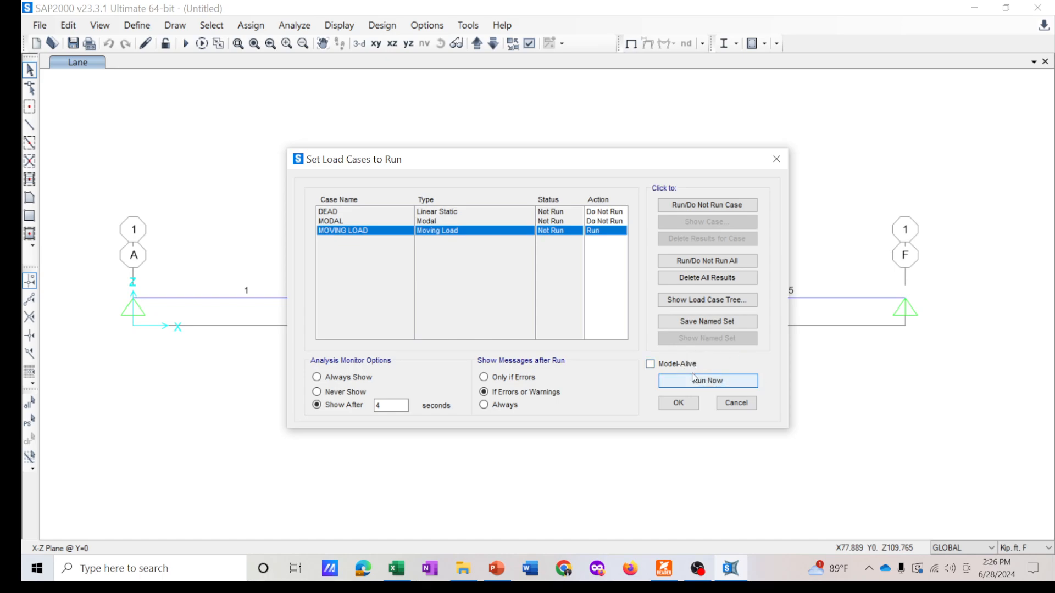
pyautogui.click(734, 381)
pyautogui.click(700, 385)
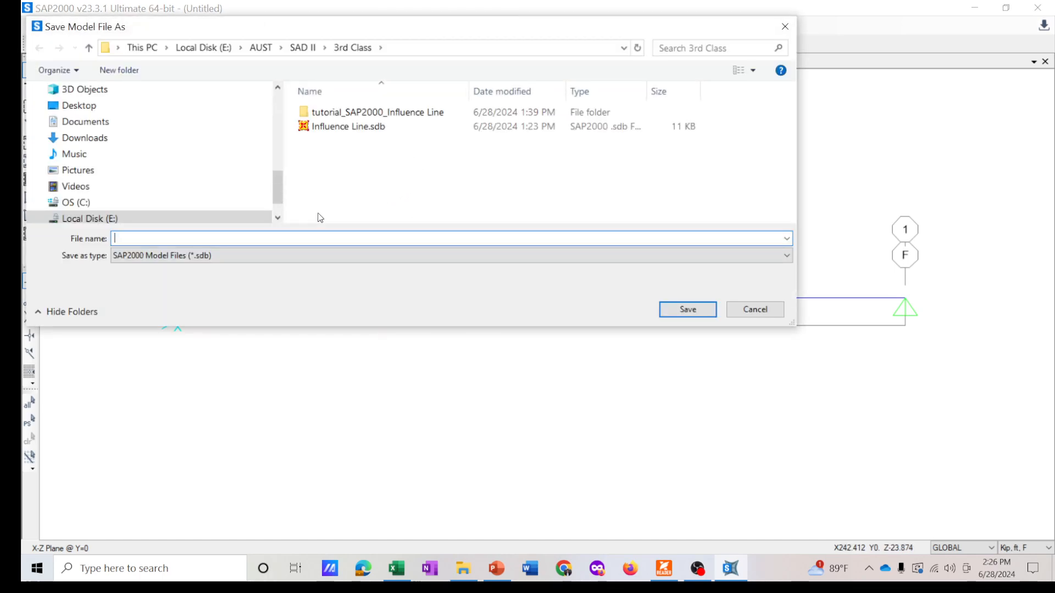
pyautogui.moveTo(353, 31); pyautogui.dragTo(434, 82)
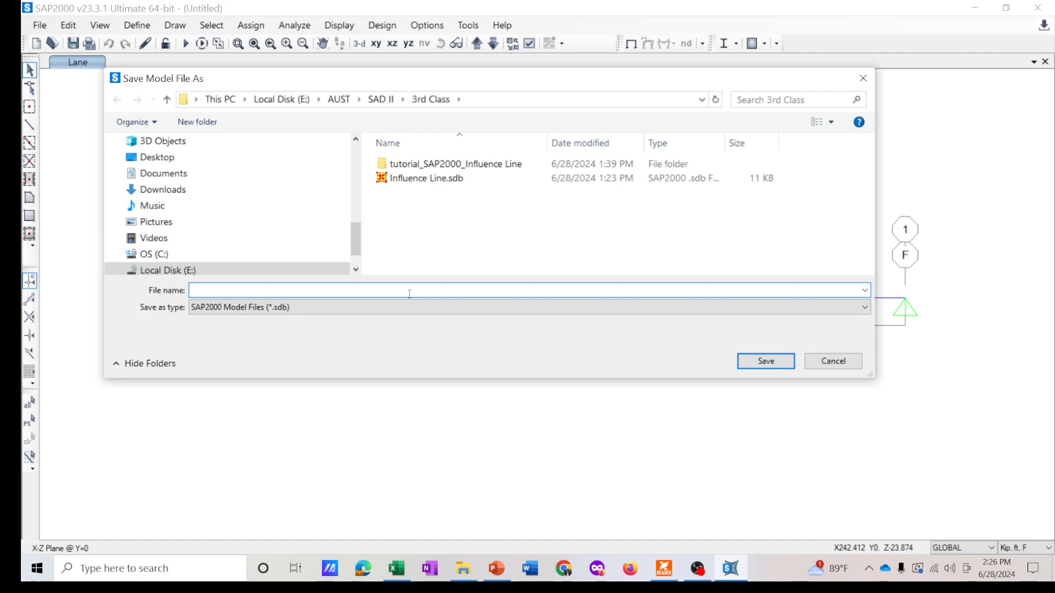
pyautogui.write('Influence Line _C')
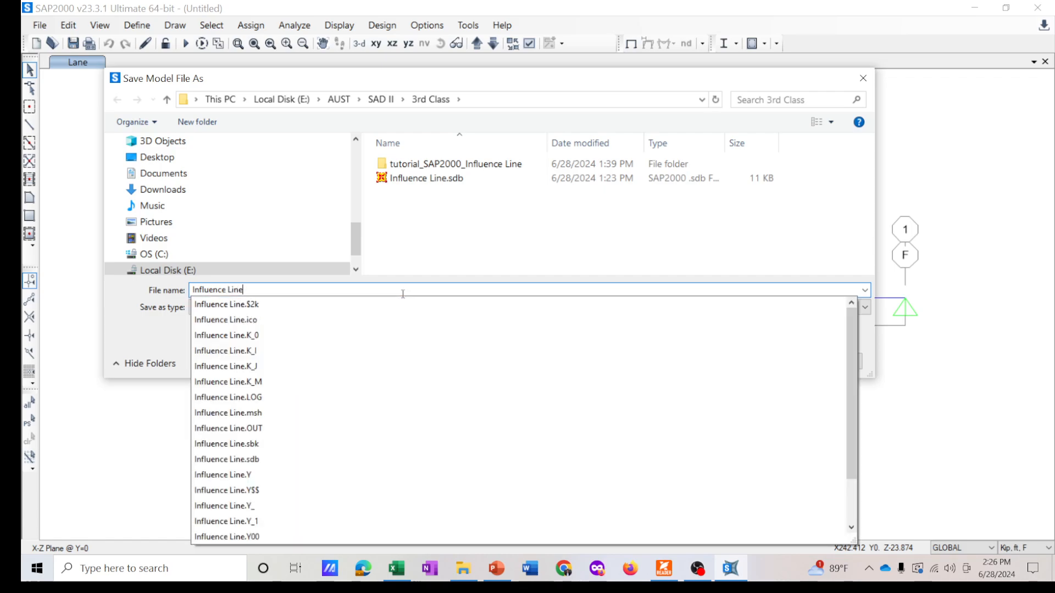
pyautogui.write('antilever B')
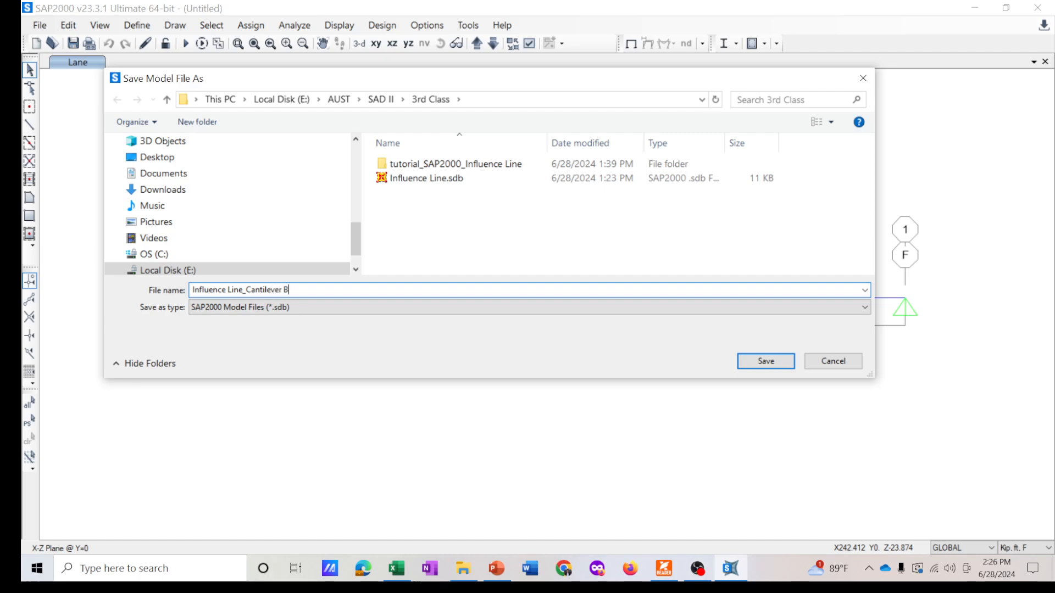
pyautogui.write('ridge_Turorial')
pyautogui.click(776, 364)
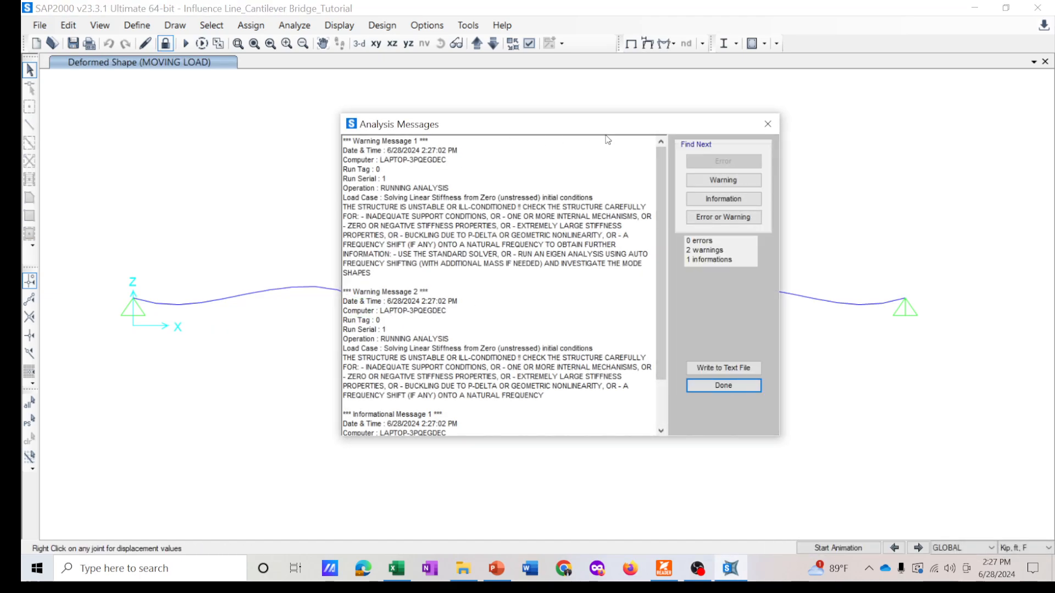
# - Close the analysis messages and return to the undeformed shape view of the bridge
pyautogui.click(768, 123)
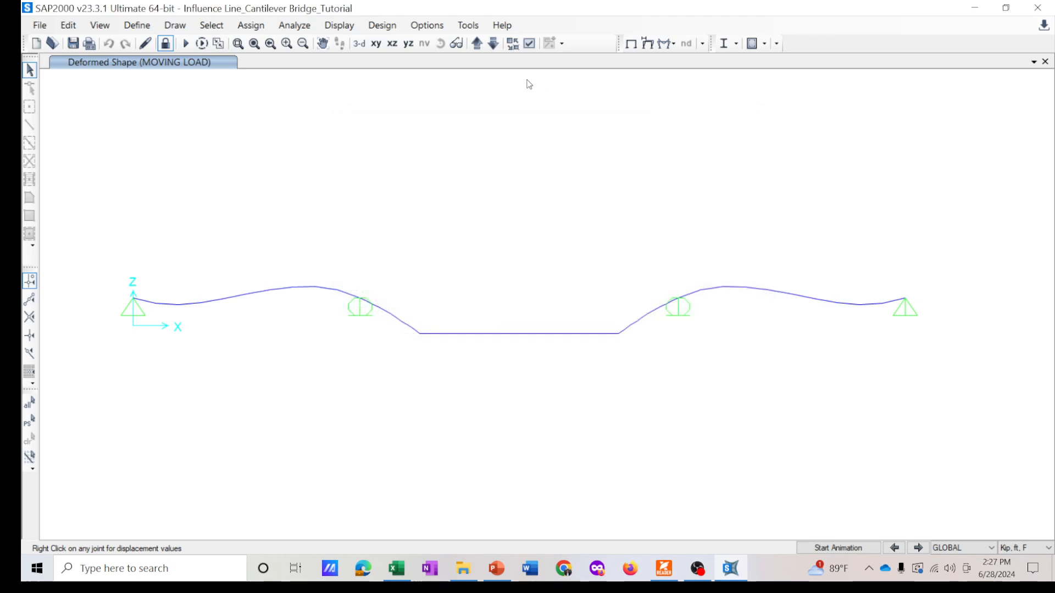
pyautogui.click(631, 43)
pyautogui.moveTo(431, 161); pyautogui.dragTo(372, 165, button='middle')
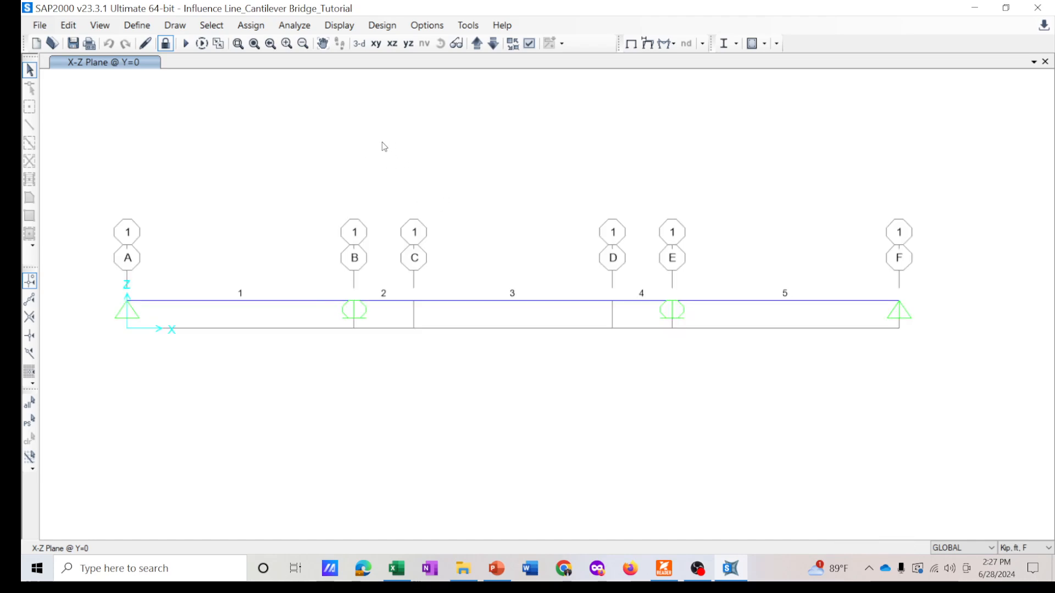
# - Display the influence line of the F3 reaction at joint 1 for the MOVING LOAD case along PATH1
pyautogui.click(352, 31)
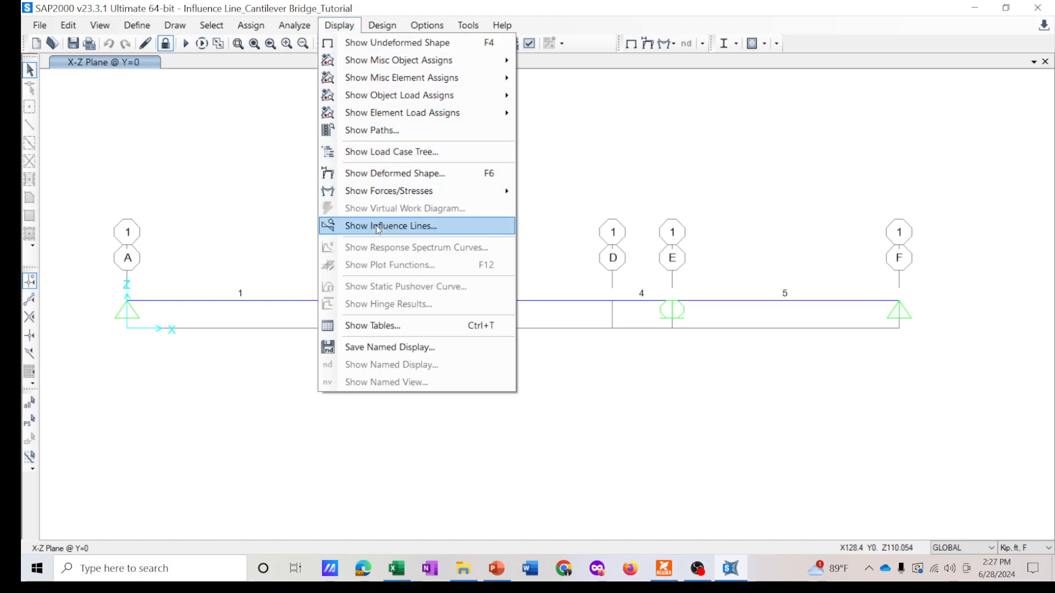
pyautogui.click(409, 227)
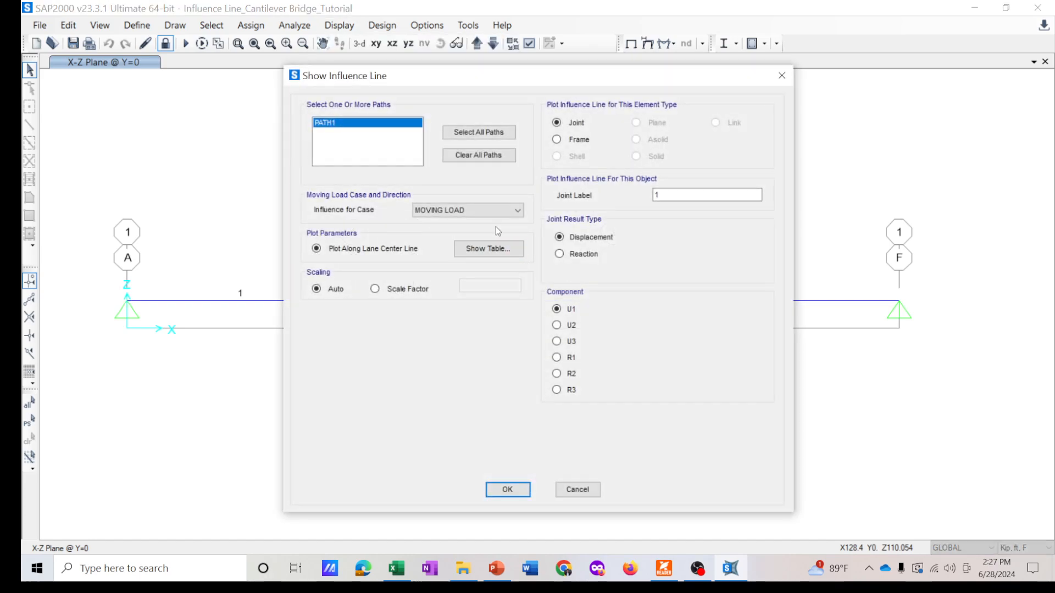
pyautogui.moveTo(450, 75); pyautogui.dragTo(549, 69)
pyautogui.click(678, 248)
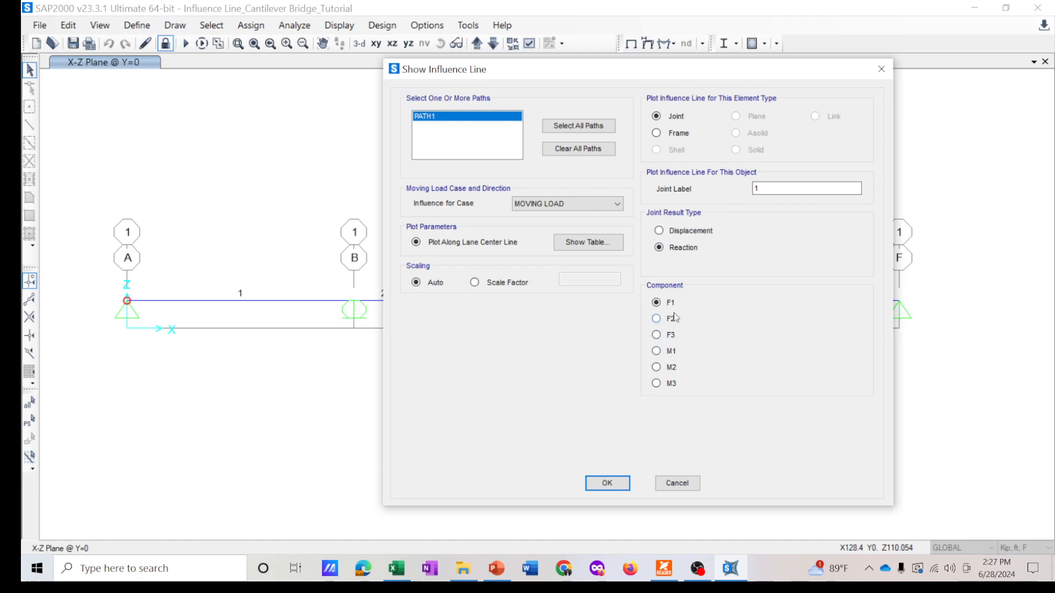
pyautogui.click(608, 484)
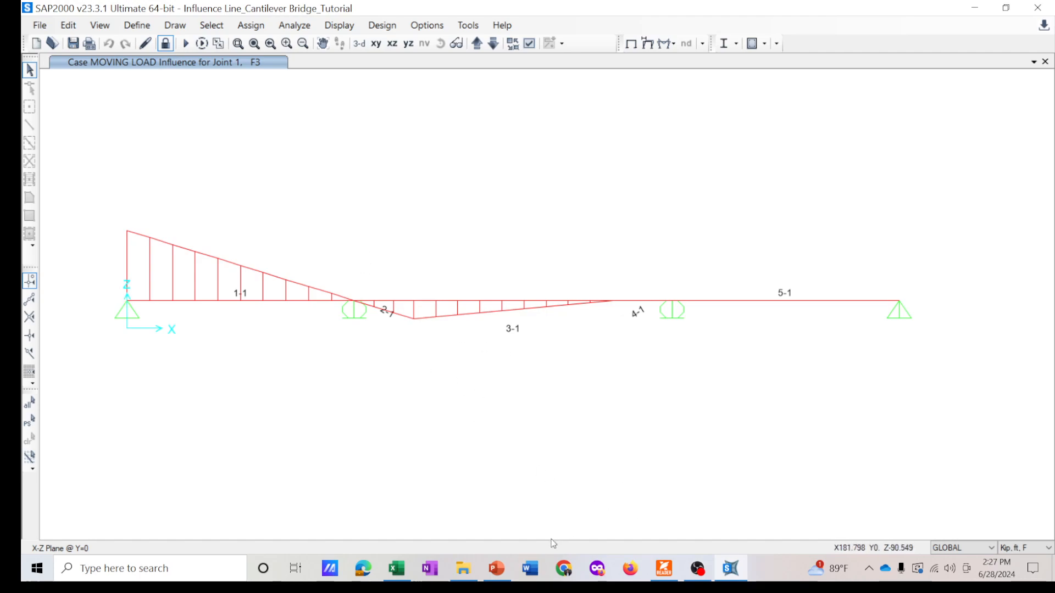
# - Switch to the PowerPoint presentation and open slide 10 on influence lines at section A
pyautogui.hotkey('alt', 'Tab')
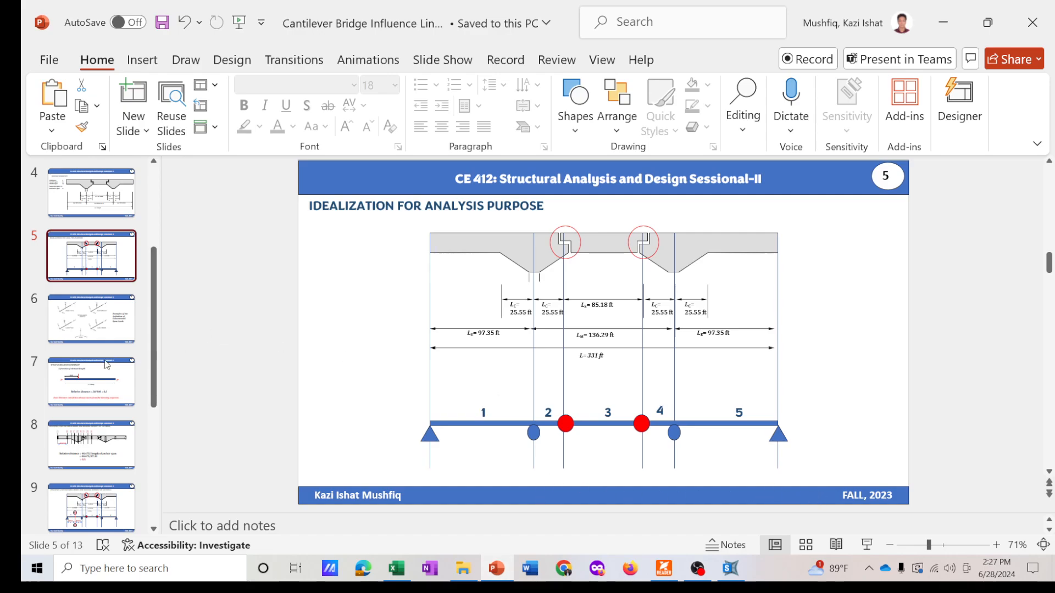
pyautogui.scroll(-2, 109, 417)
pyautogui.click(97, 475)
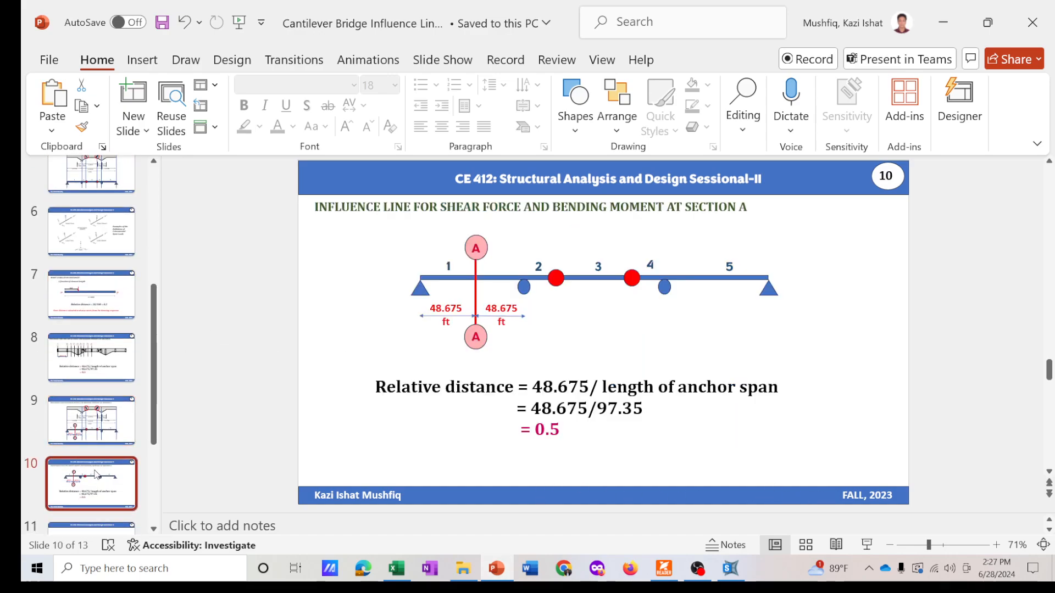
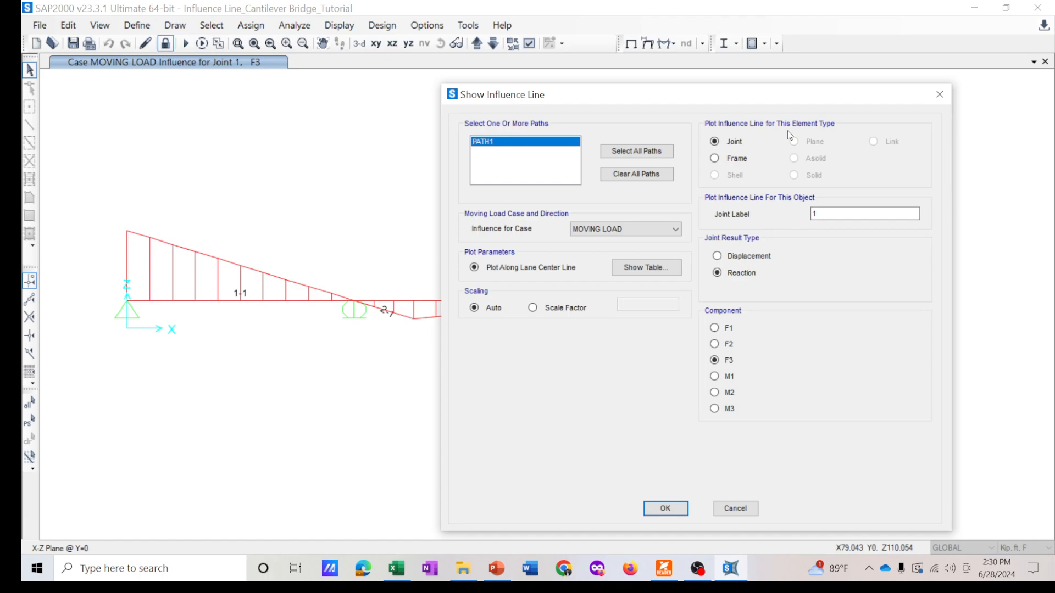
# - Display the Shear 2-2 influence line for frame 1 at a relative distance of 0.5
pyautogui.click(733, 159)
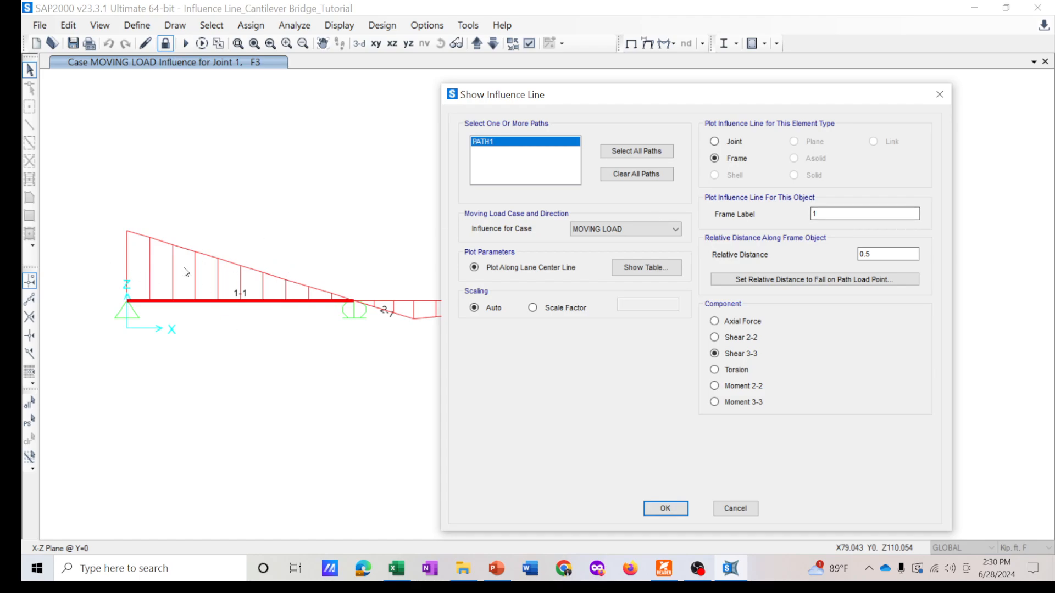
pyautogui.click(835, 212)
pyautogui.click(877, 255)
pyautogui.click(715, 337)
pyautogui.moveTo(655, 101); pyautogui.dragTo(703, 92)
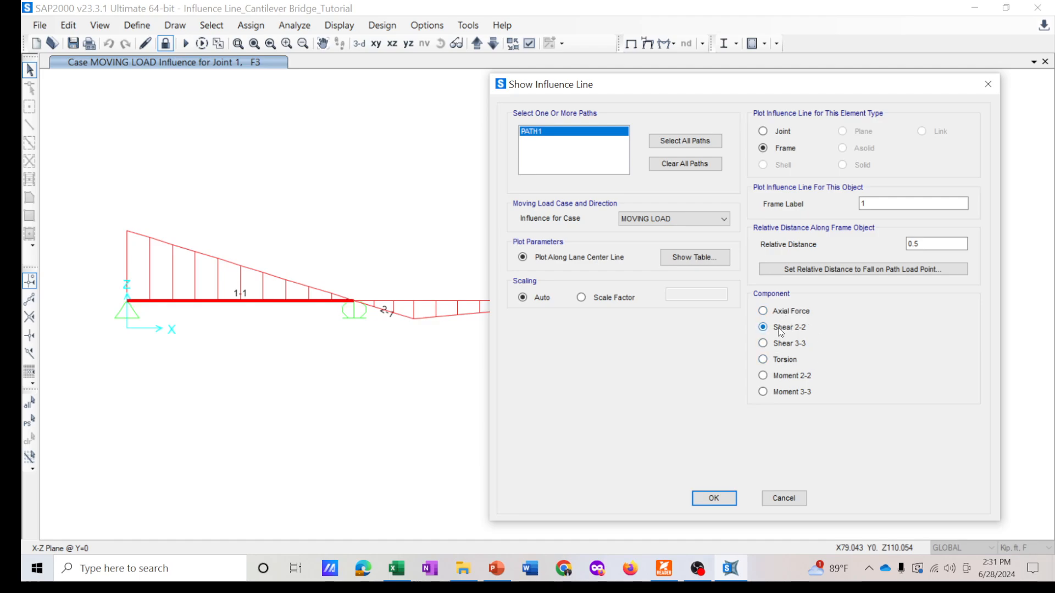
pyautogui.click(706, 500)
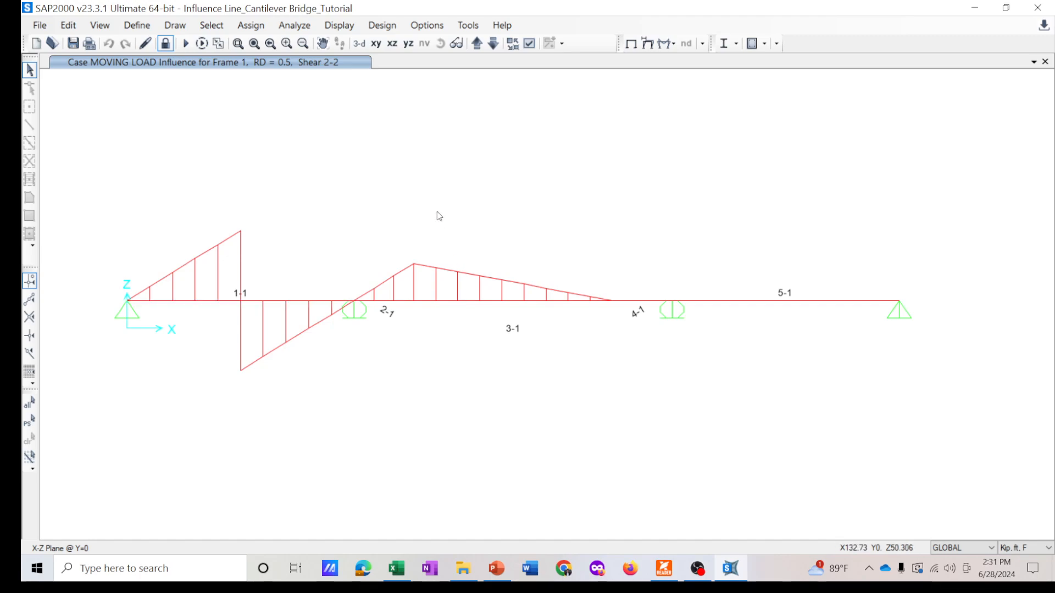
# - Reopen the influence line settings, show the frame 1 Shear 2-2 influence table and copy the entire table
pyautogui.click(345, 27)
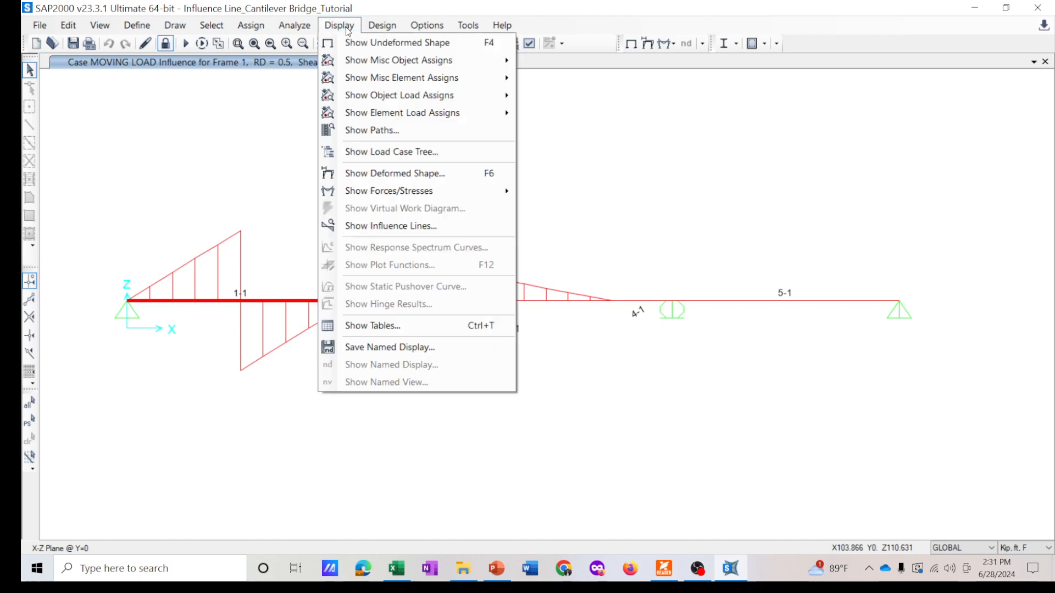
pyautogui.click(411, 231)
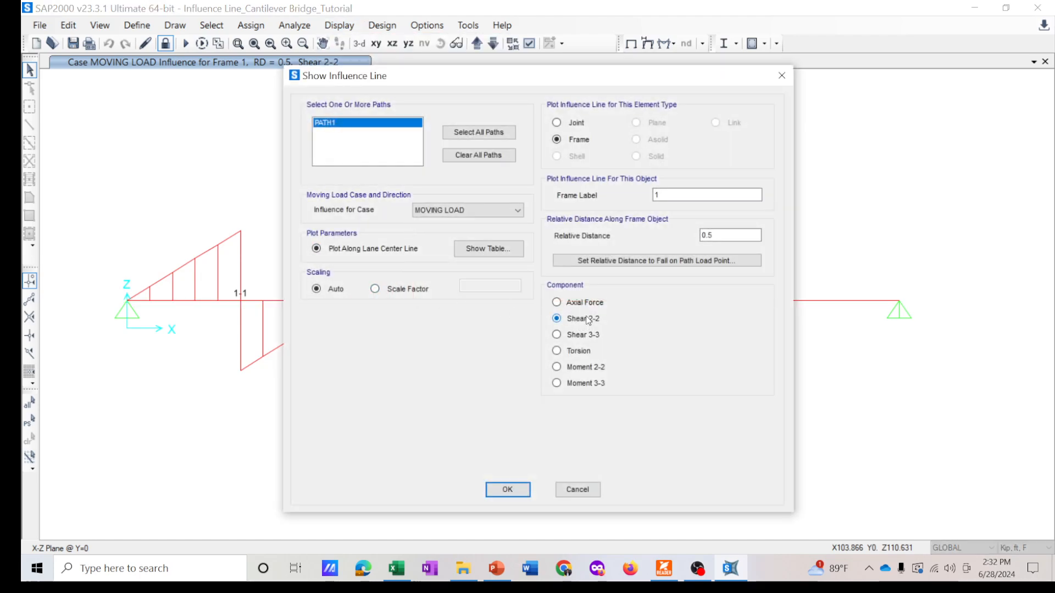
pyautogui.click(701, 237)
pyautogui.moveTo(489, 77); pyautogui.dragTo(681, 66)
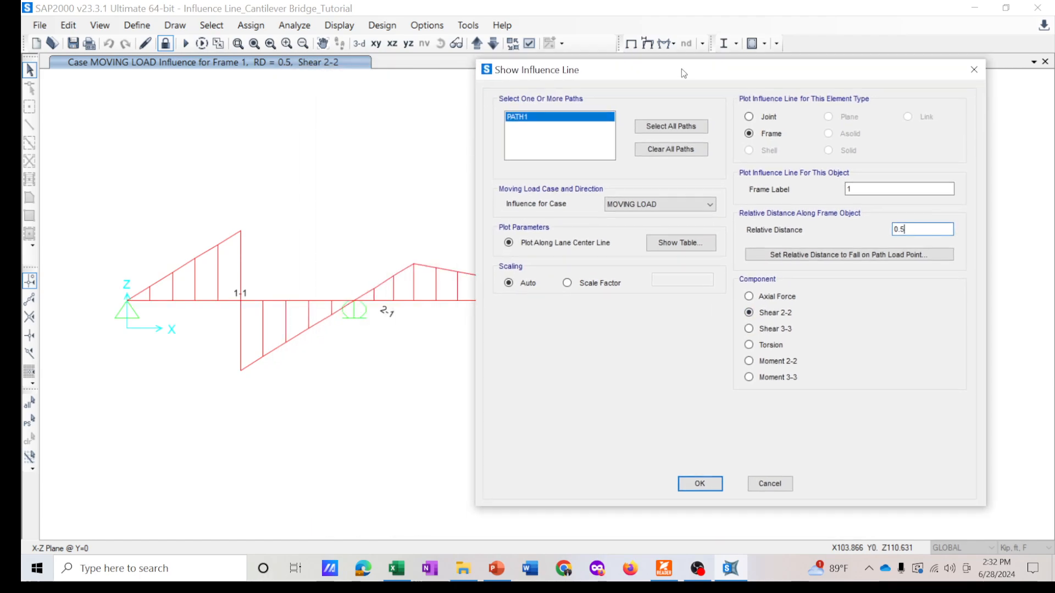
pyautogui.click(676, 239)
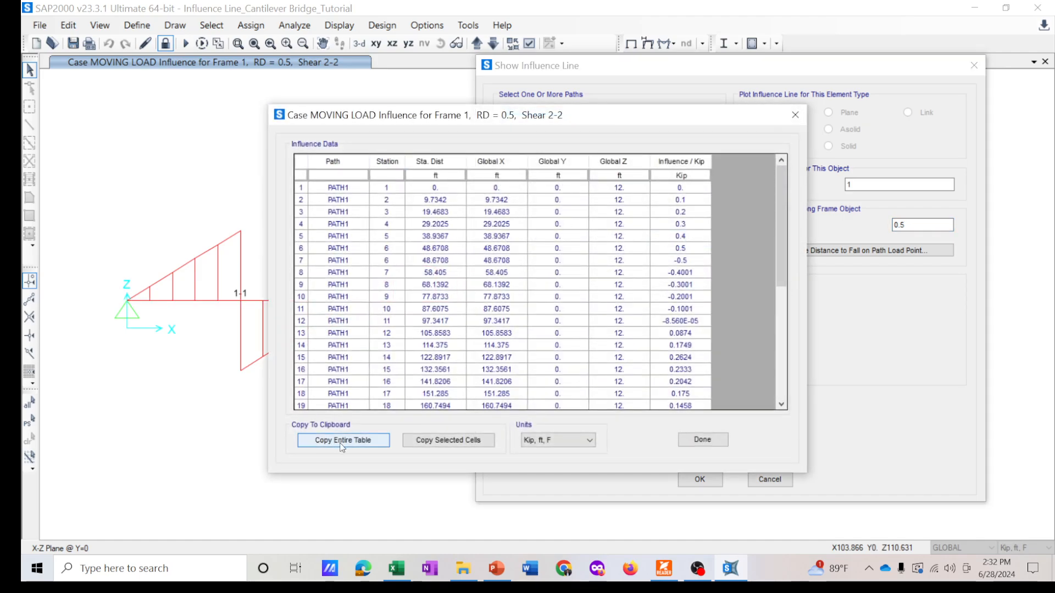
pyautogui.click(348, 440)
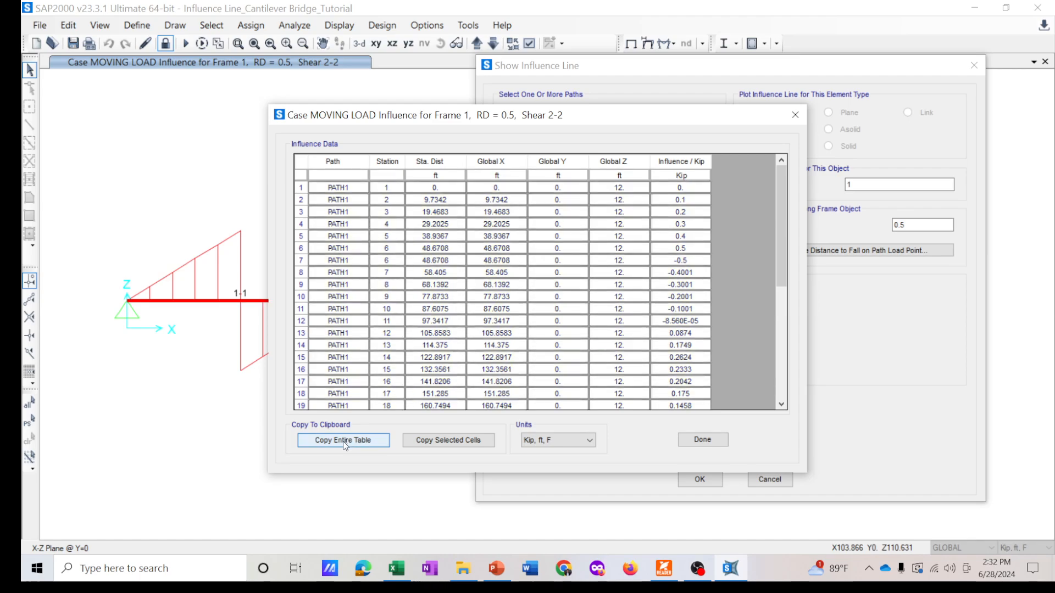
pyautogui.click(790, 115)
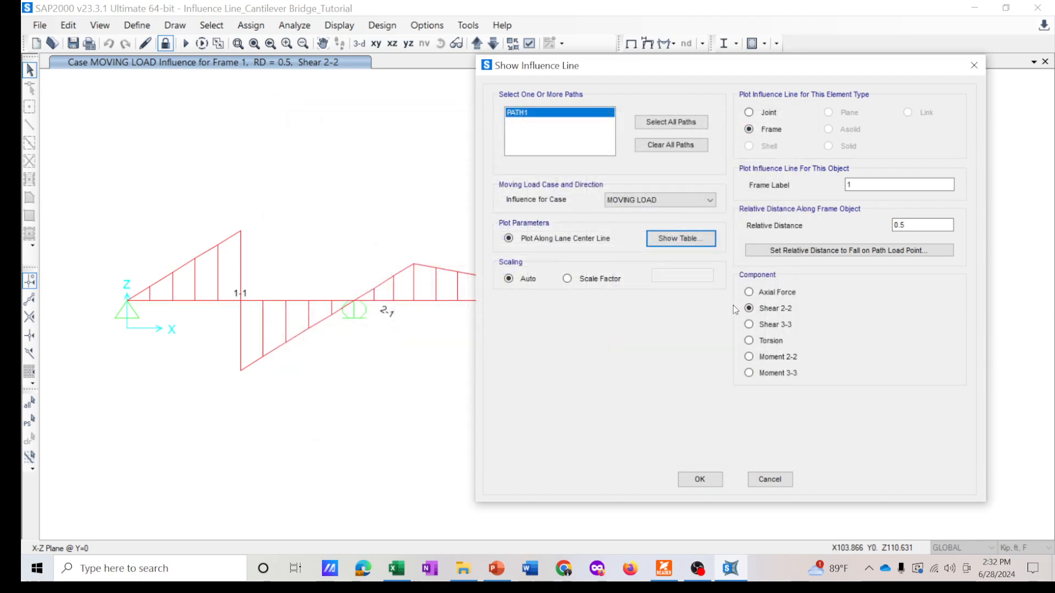
pyautogui.click(699, 241)
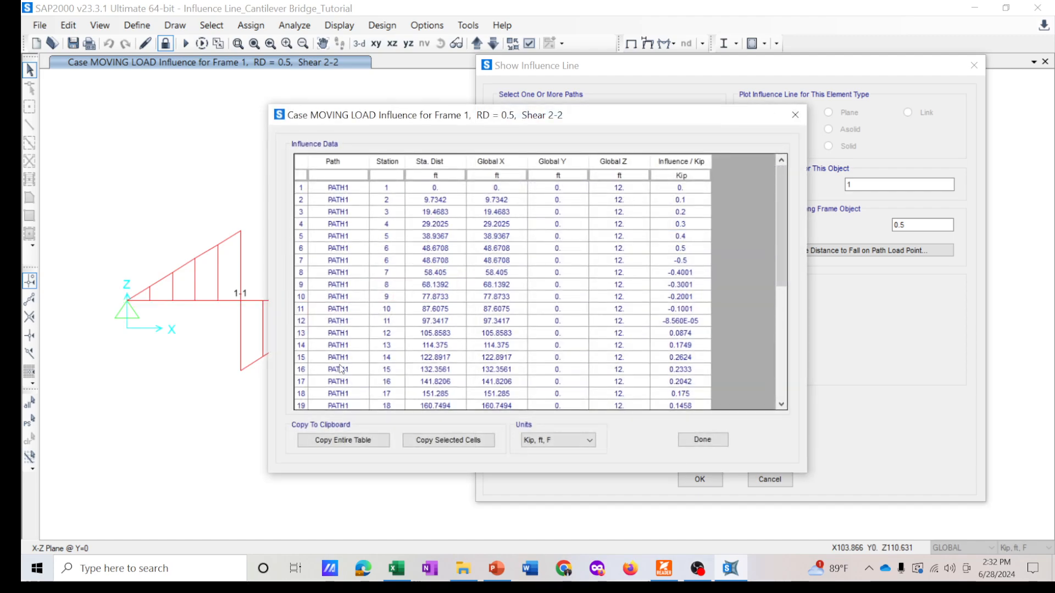
pyautogui.click(353, 443)
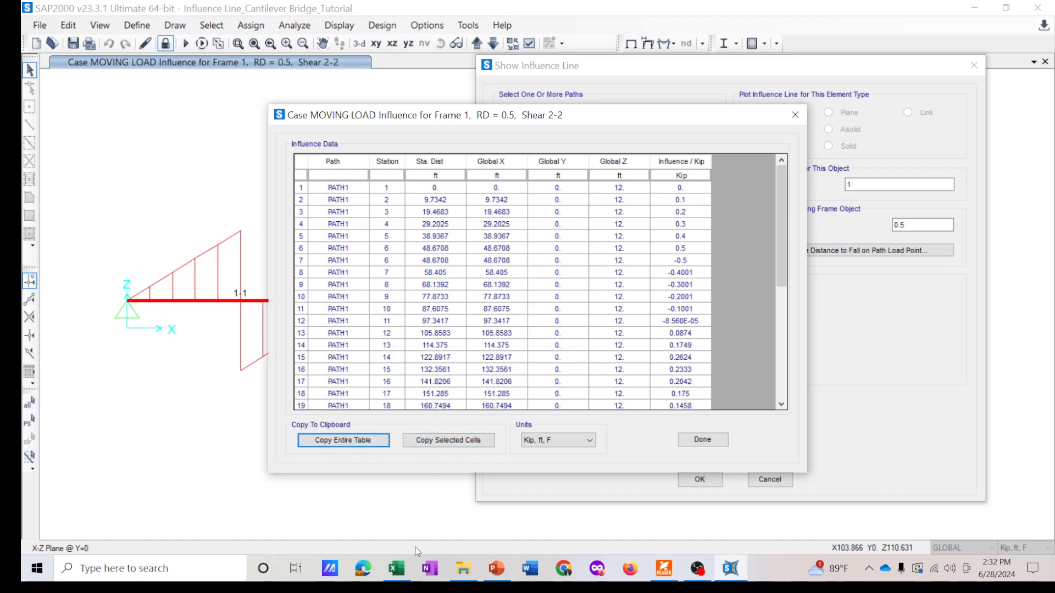
# - Switch to Excel and paste the influence table into the blank worksheet
pyautogui.click(402, 574)
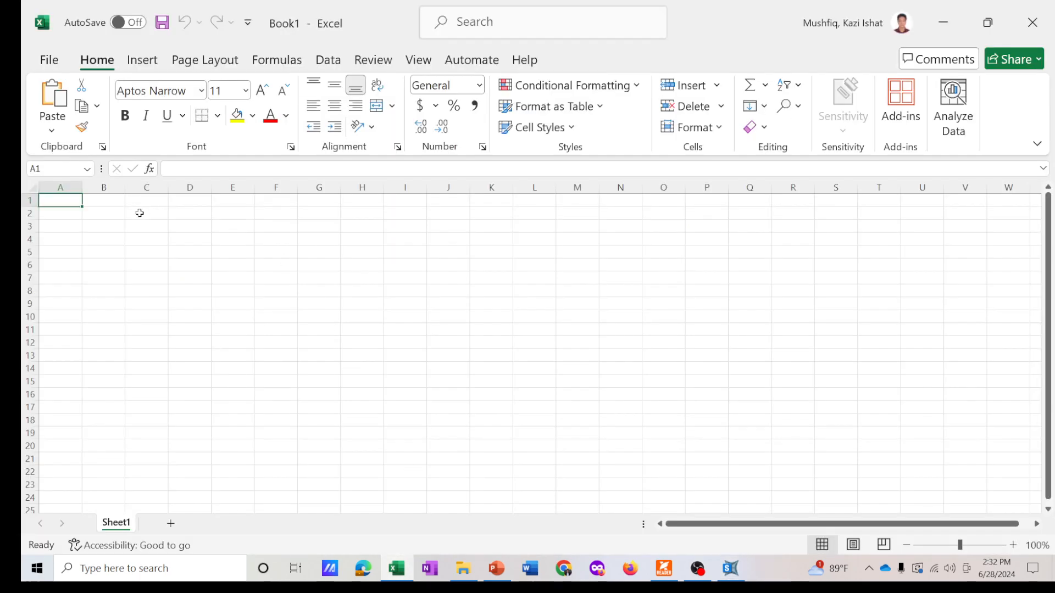
pyautogui.hotkey('ctrl', 'v')
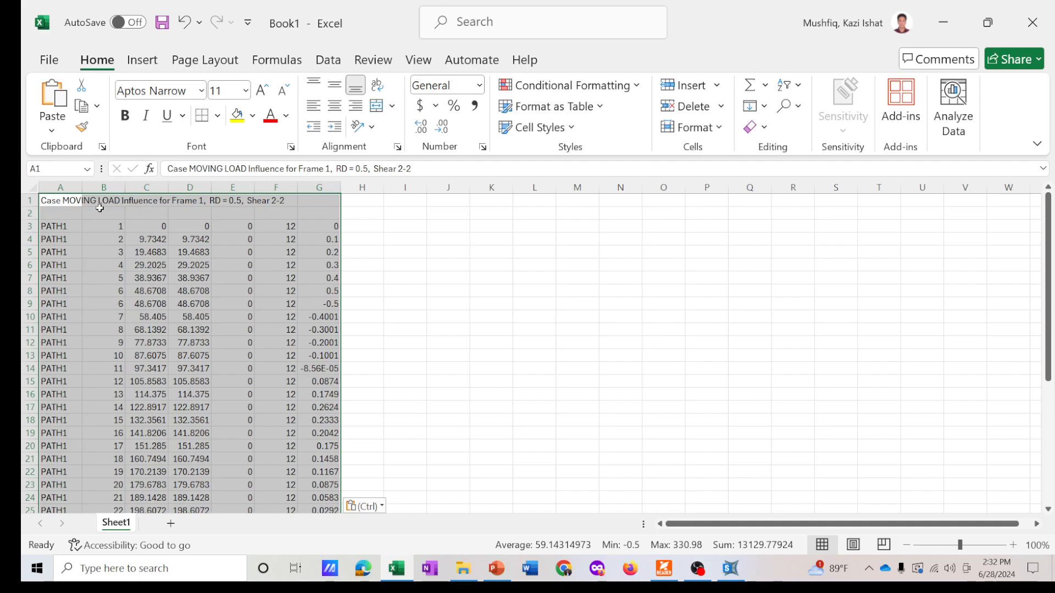
pyautogui.scroll(-2, 254, 267)
pyautogui.scroll(2, 236, 266)
pyautogui.click(360, 227)
pyautogui.scroll(-12, 175, 243)
pyautogui.scroll(12, 171, 248)
pyautogui.click(428, 226)
pyautogui.click(396, 226)
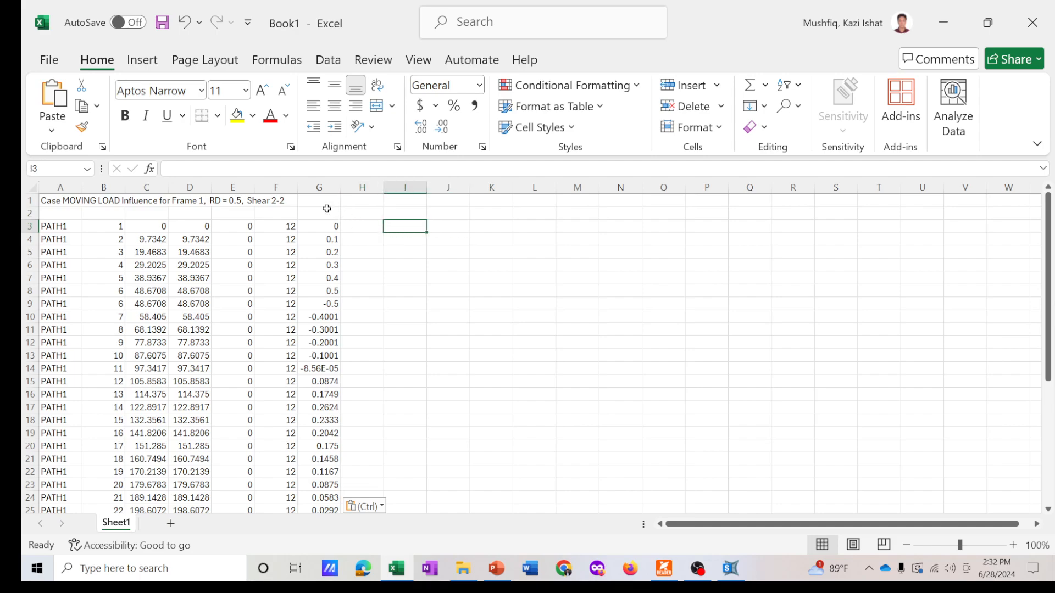
# - Insert a scatter chart with straight lines and markers and enlarge it slightly
pyautogui.click(138, 60)
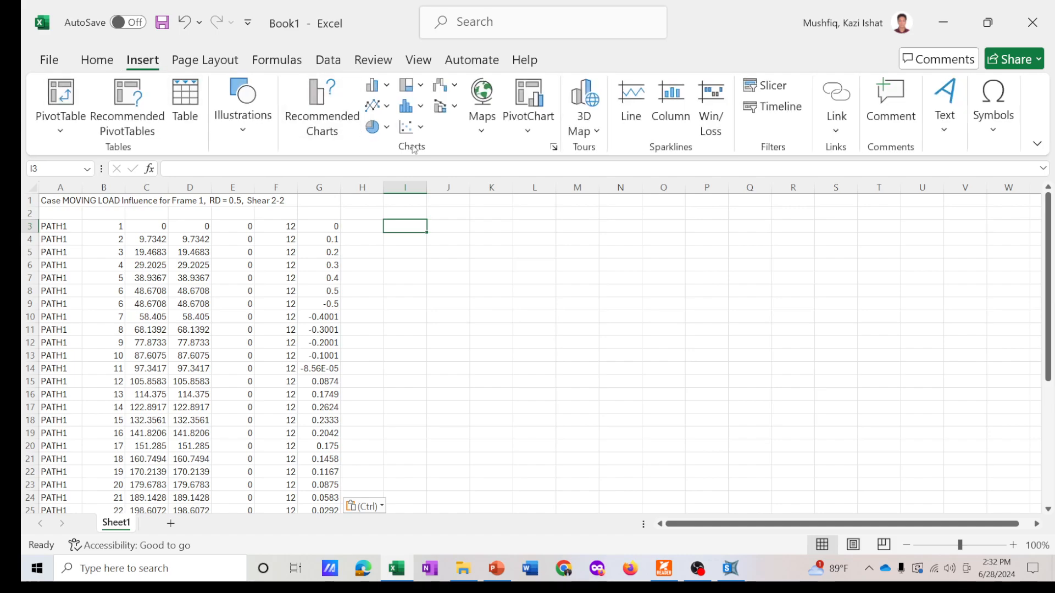
pyautogui.click(410, 127)
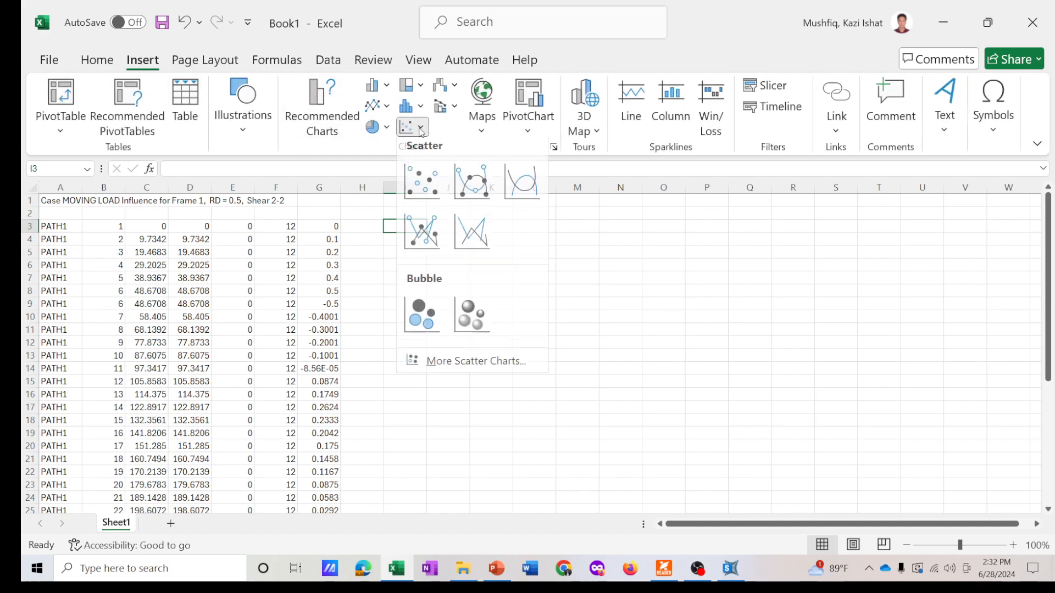
pyautogui.click(407, 238)
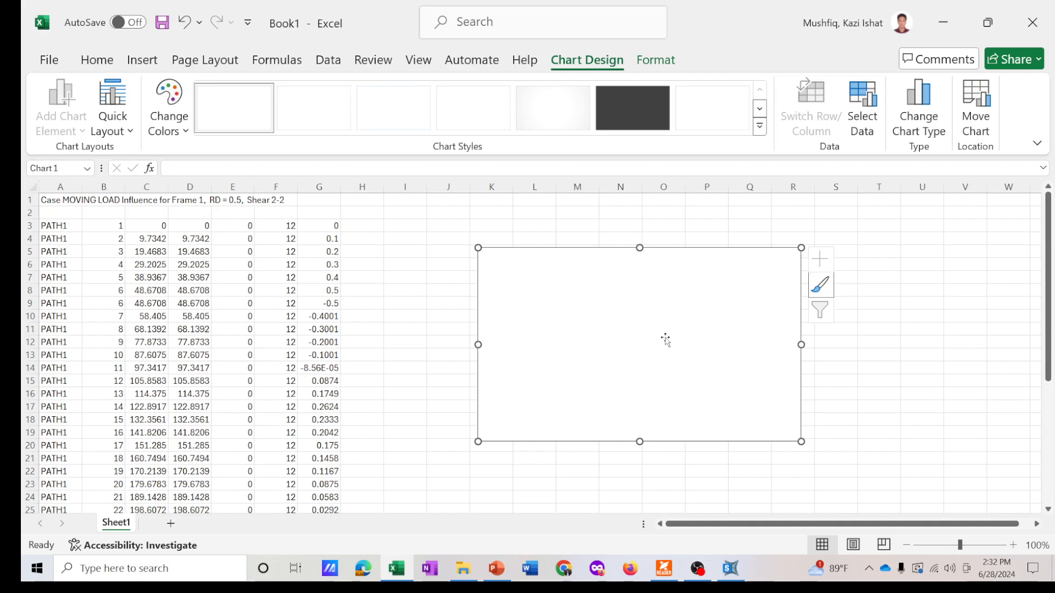
pyautogui.moveTo(801, 443); pyautogui.dragTo(835, 468)
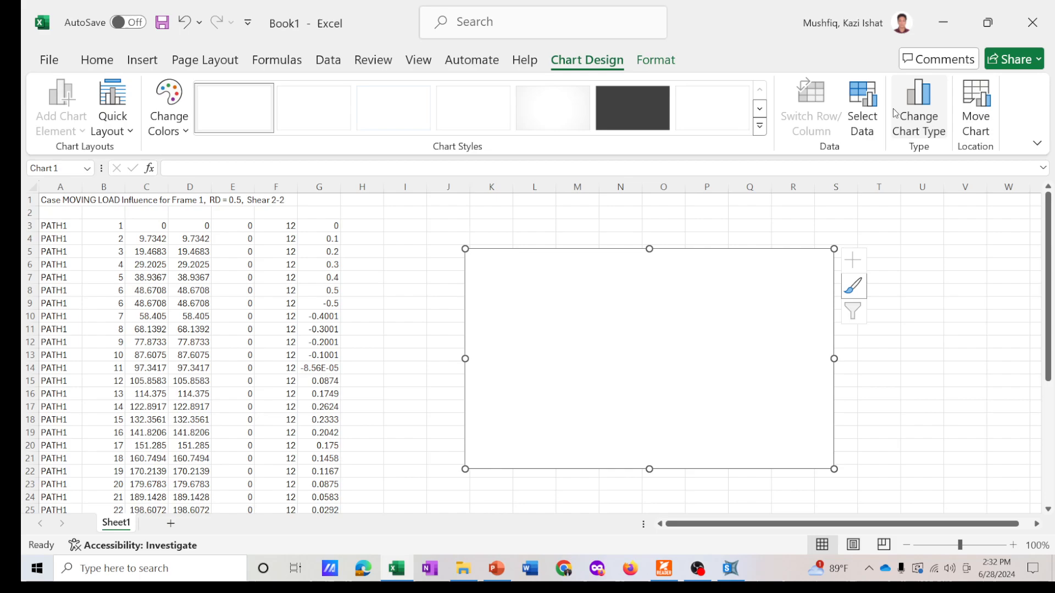
# - Add a chart series named "IL for V2-2 Anchor Span RD 0.5"
pyautogui.click(864, 110)
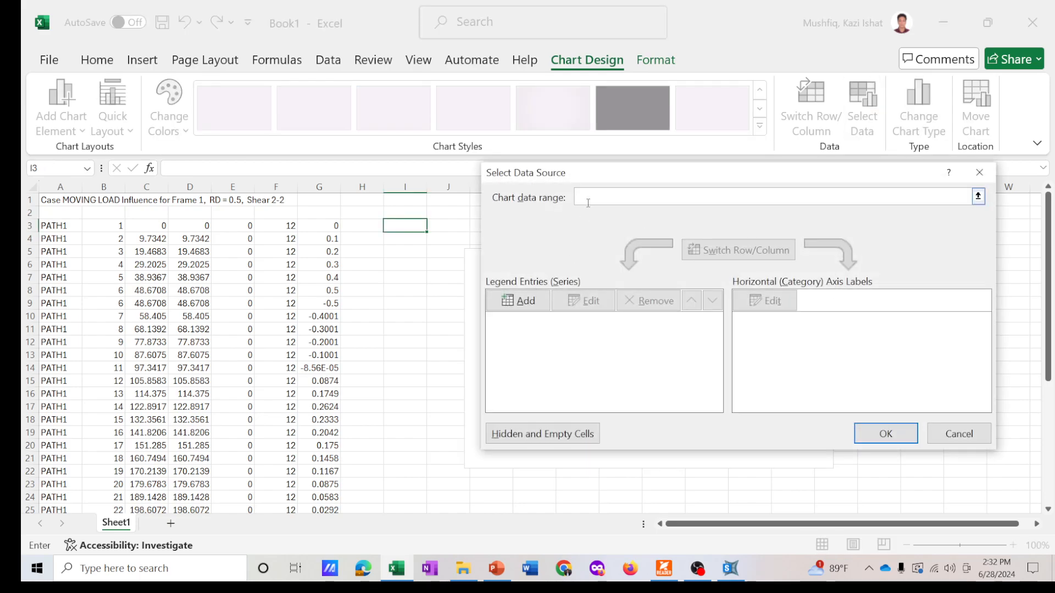
pyautogui.click(523, 301)
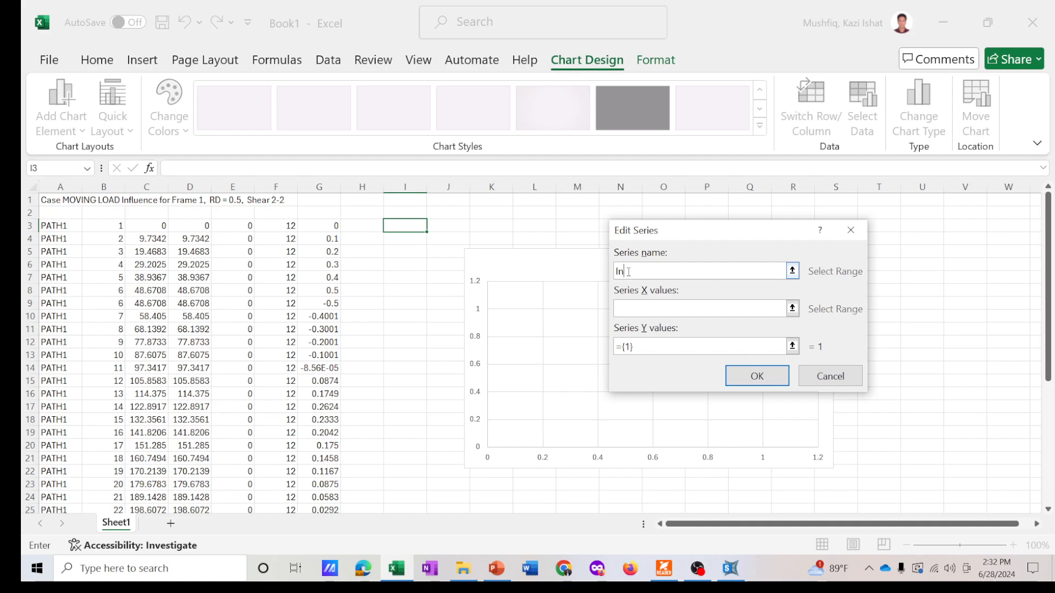
pyautogui.write('IL for V2-2 Anchor Span RD 0.5')
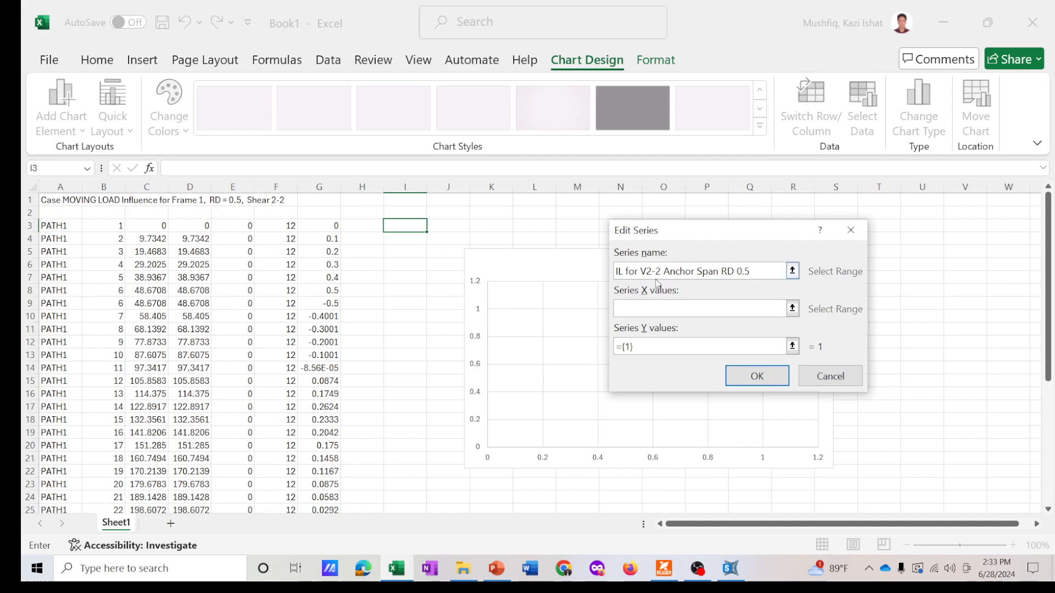
pyautogui.click(665, 307)
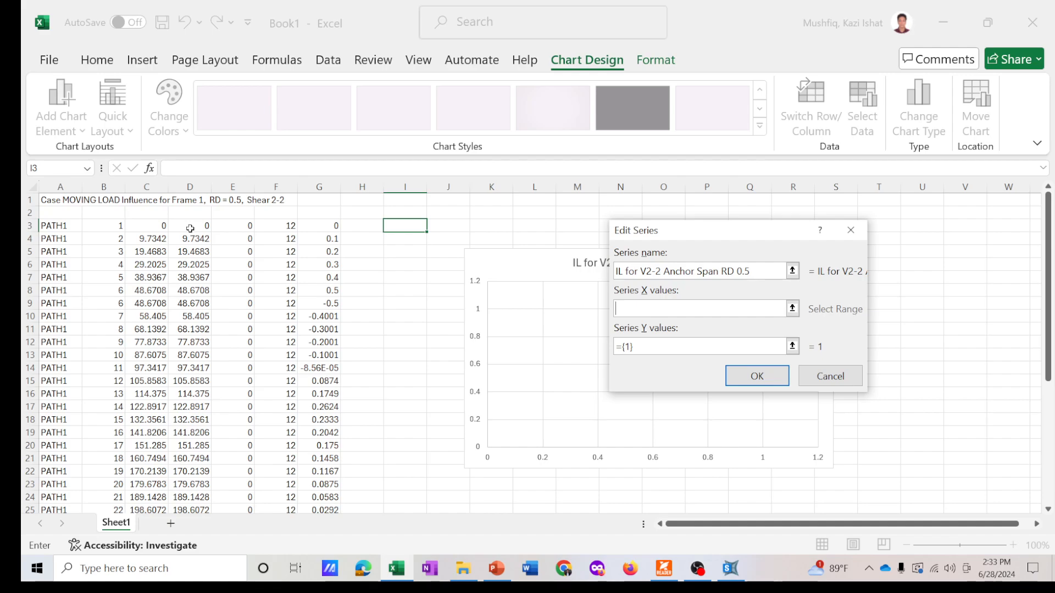
# - Set the series X values to Sheet1!$D$3:$D$39 and Y values to Sheet1!$G$3:$G$39, then confirm the data source
pyautogui.moveTo(189, 226); pyautogui.dragTo(192, 485)
pyautogui.press('Tab')
pyautogui.press('BackSpace')
pyautogui.scroll(5, 408, 331)
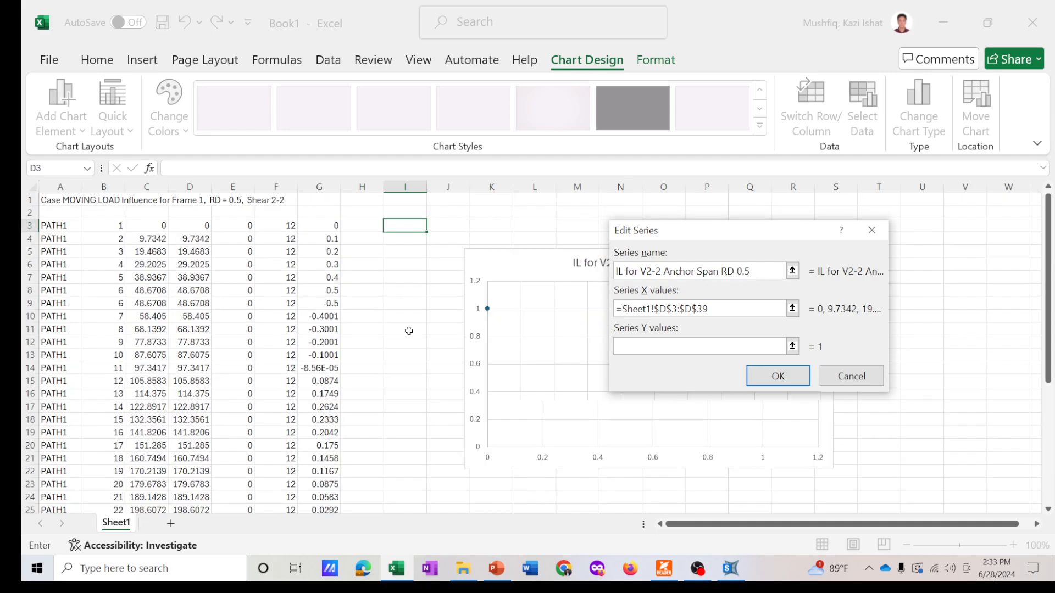
pyautogui.moveTo(323, 226); pyautogui.dragTo(328, 488)
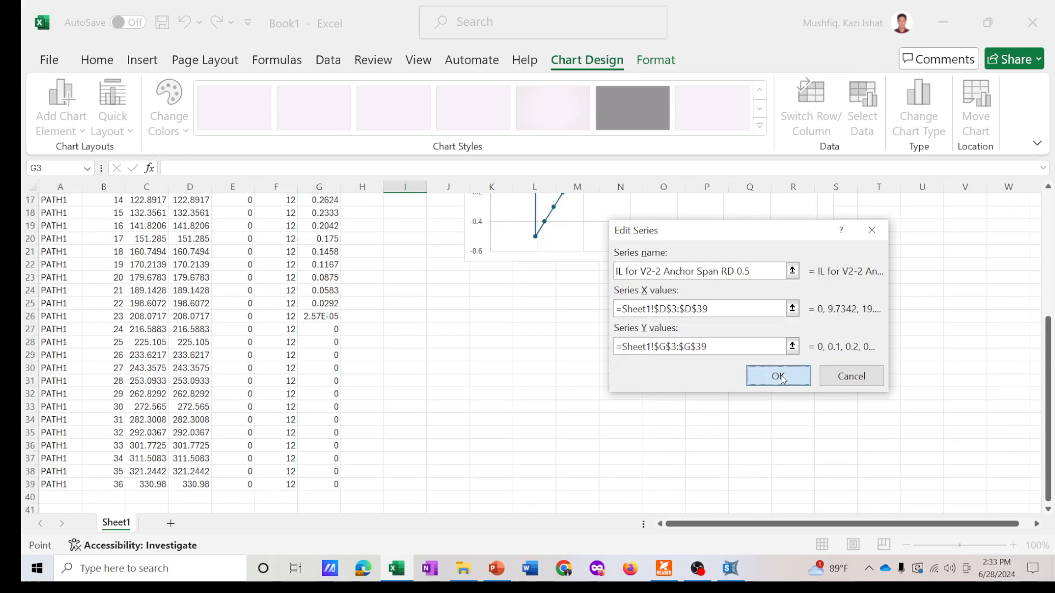
pyautogui.click(781, 378)
pyautogui.click(882, 432)
# - Move and enlarge the chart over the pasted data
pyautogui.moveTo(725, 266); pyautogui.dragTo(542, 415)
pyautogui.moveTo(644, 413); pyautogui.dragTo(854, 479)
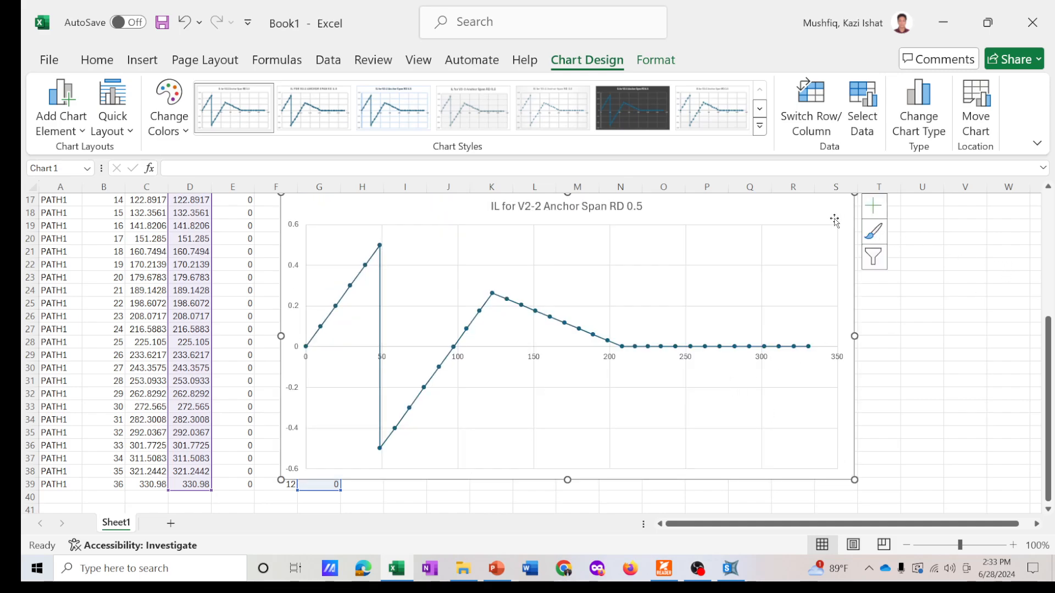
pyautogui.moveTo(525, 219); pyautogui.dragTo(462, 234)
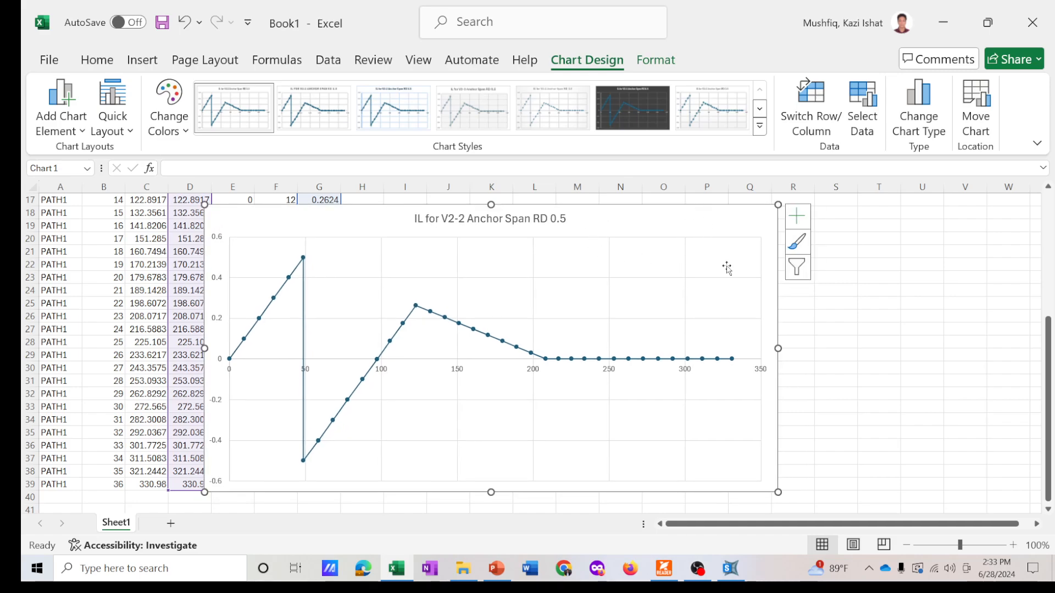
pyautogui.moveTo(779, 350); pyautogui.dragTo(868, 348)
pyautogui.moveTo(758, 229); pyautogui.dragTo(713, 221)
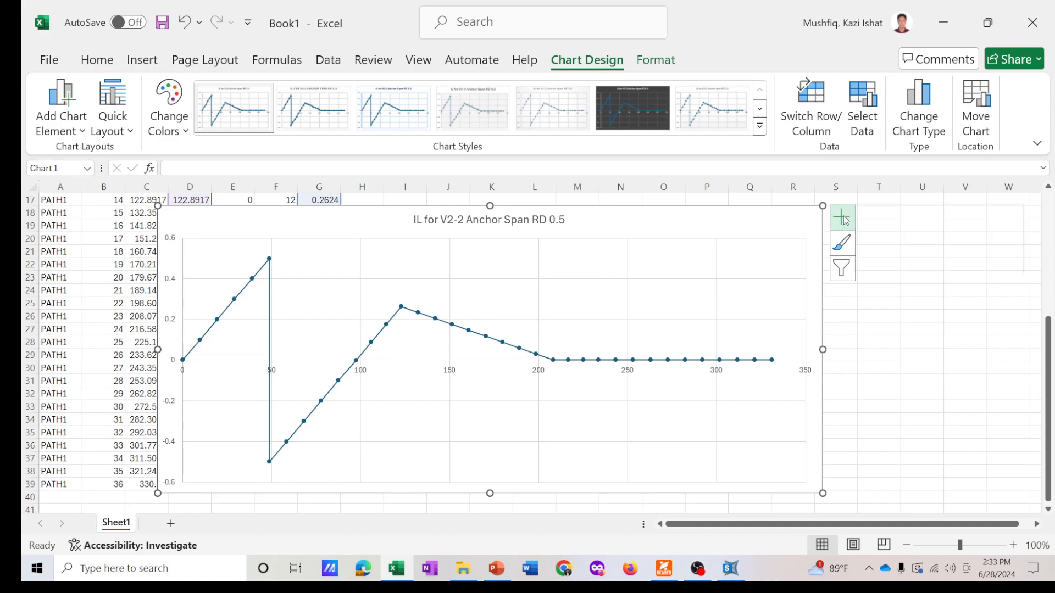
# - Turn on data labels for the chart and widen it across the sheet
pyautogui.click(839, 226)
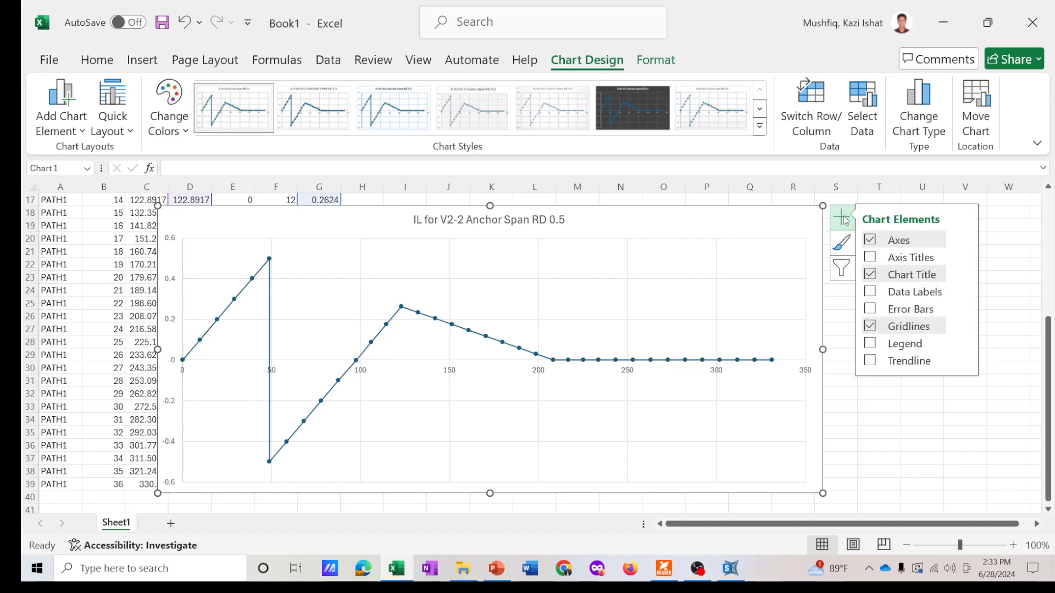
pyautogui.click(872, 293)
pyautogui.moveTo(824, 350); pyautogui.dragTo(936, 341)
pyautogui.moveTo(807, 220); pyautogui.dragTo(760, 221)
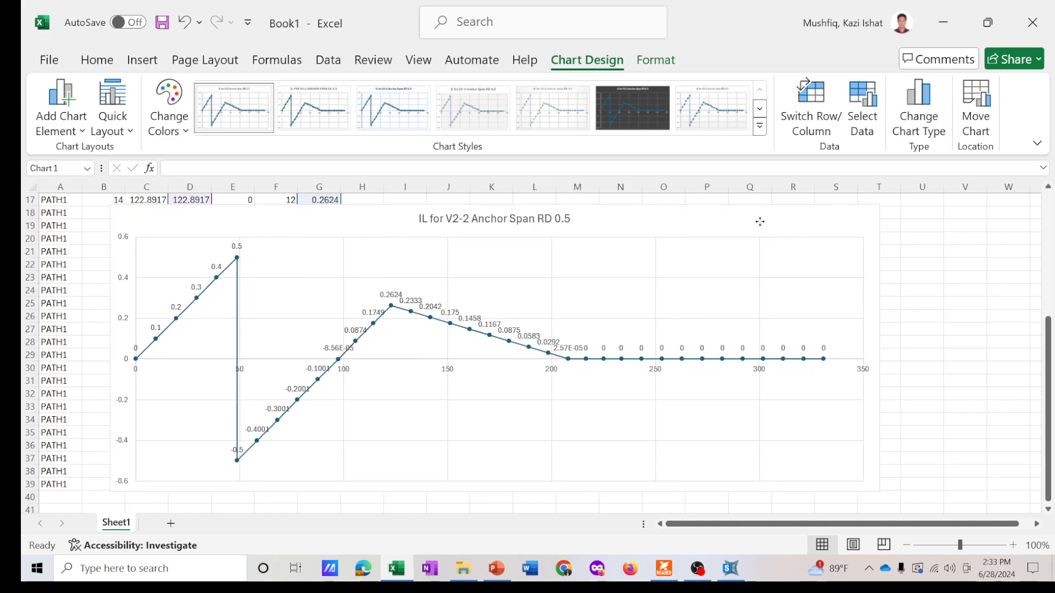
pyautogui.moveTo(879, 348); pyautogui.dragTo(960, 349)
pyautogui.moveTo(416, 231); pyautogui.dragTo(424, 229)
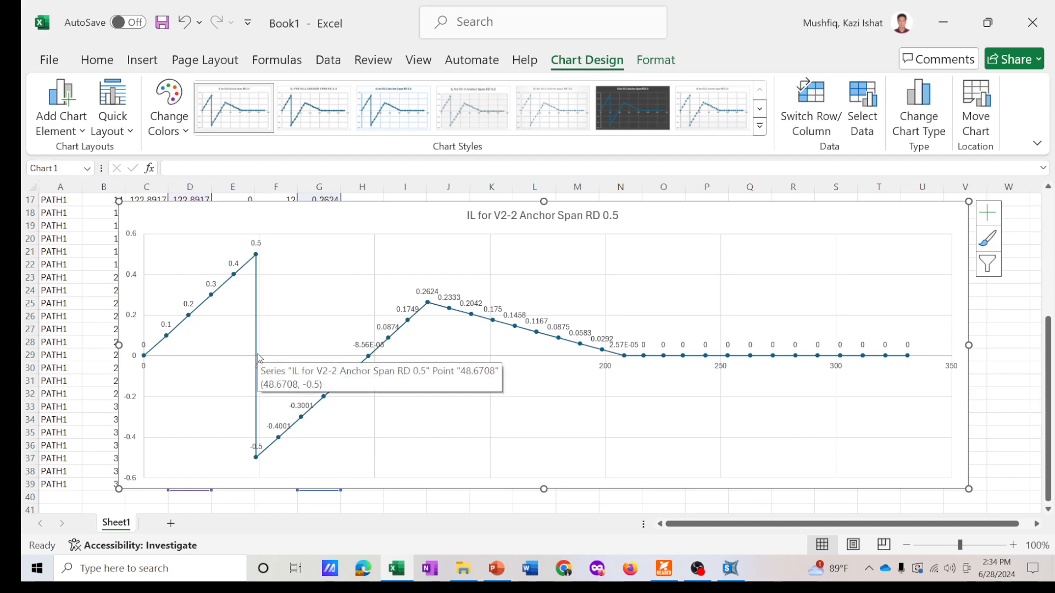
pyautogui.moveTo(257, 371)
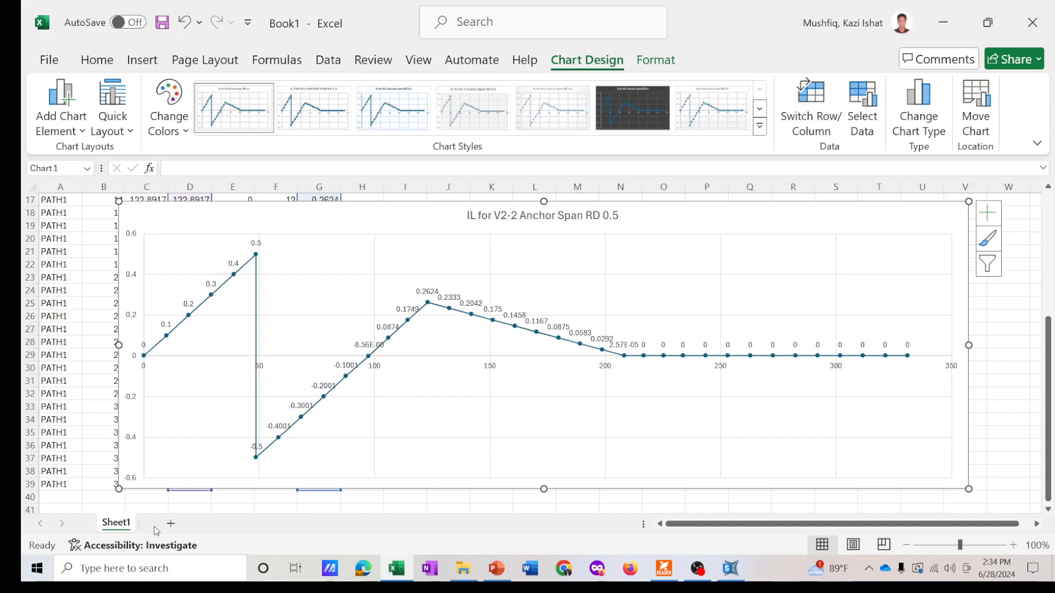
pyautogui.moveTo(292, 225); pyautogui.dragTo(295, 224)
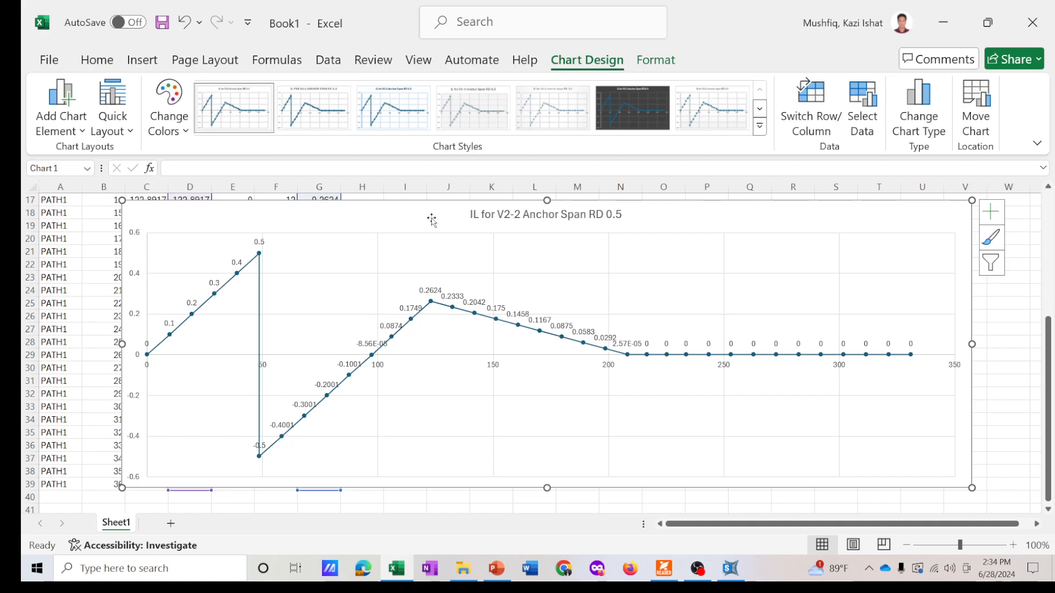
pyautogui.moveTo(430, 218); pyautogui.dragTo(439, 218)
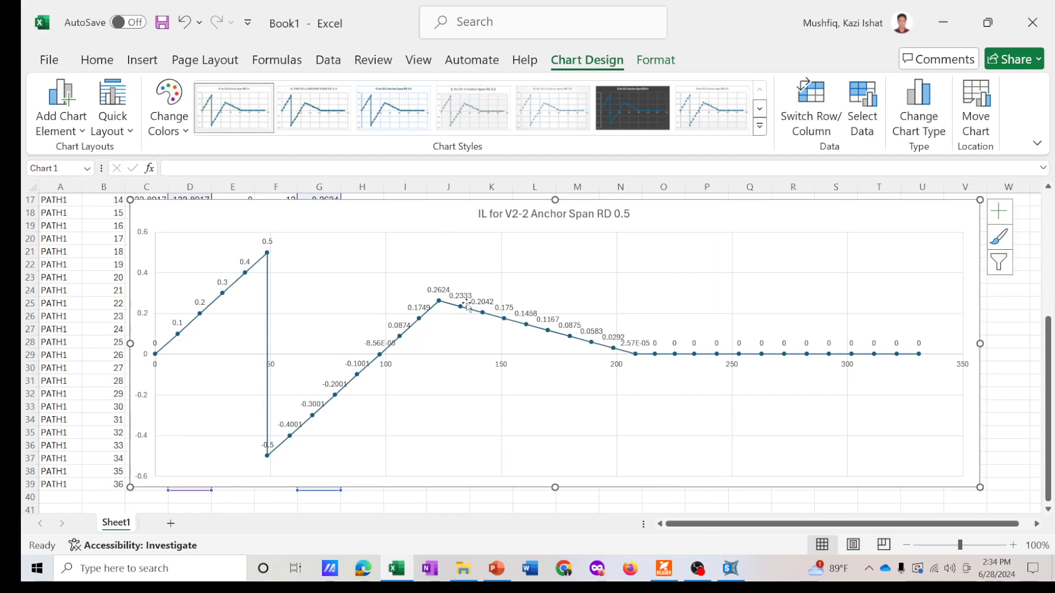
# - Return to SAP2000 and close the influence data table
pyautogui.click(730, 569)
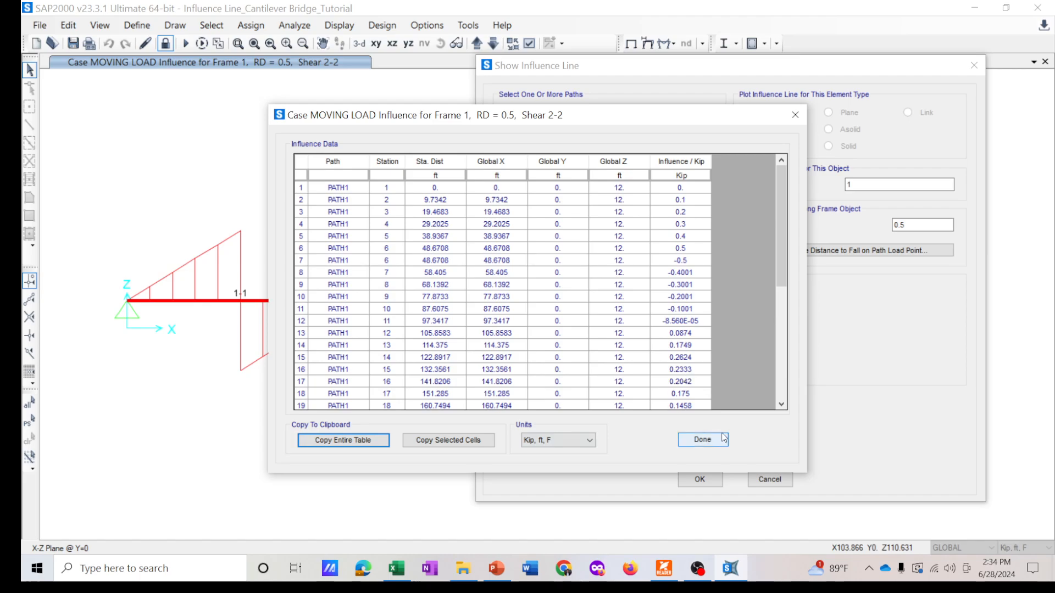
pyautogui.click(795, 115)
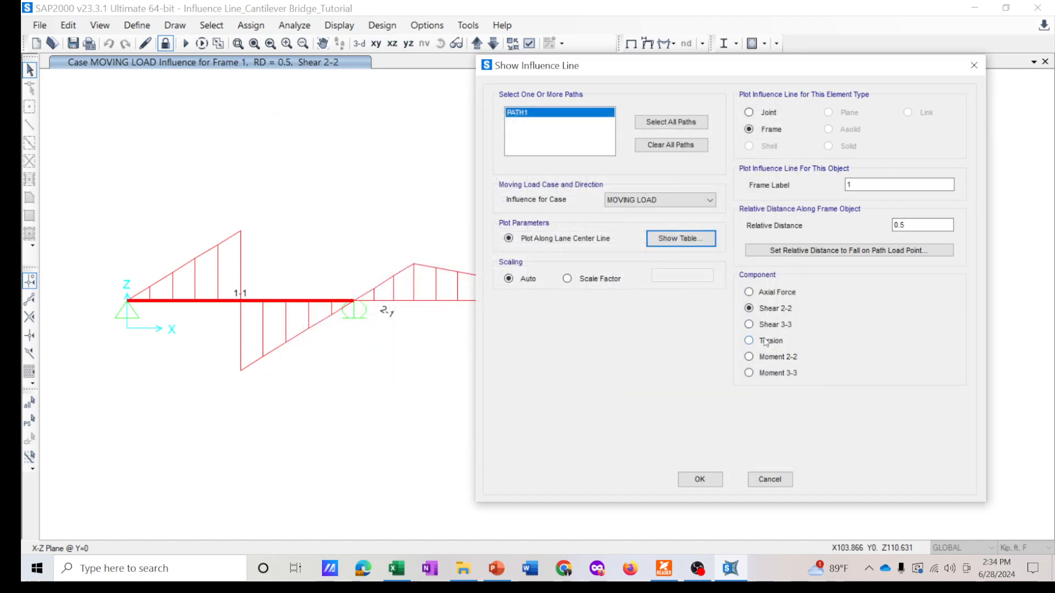
# - Plot the Moment 3-3 influence line for frame 1 at relative distance 0.5 and copy its entire influence table
pyautogui.click(772, 373)
pyautogui.click(707, 480)
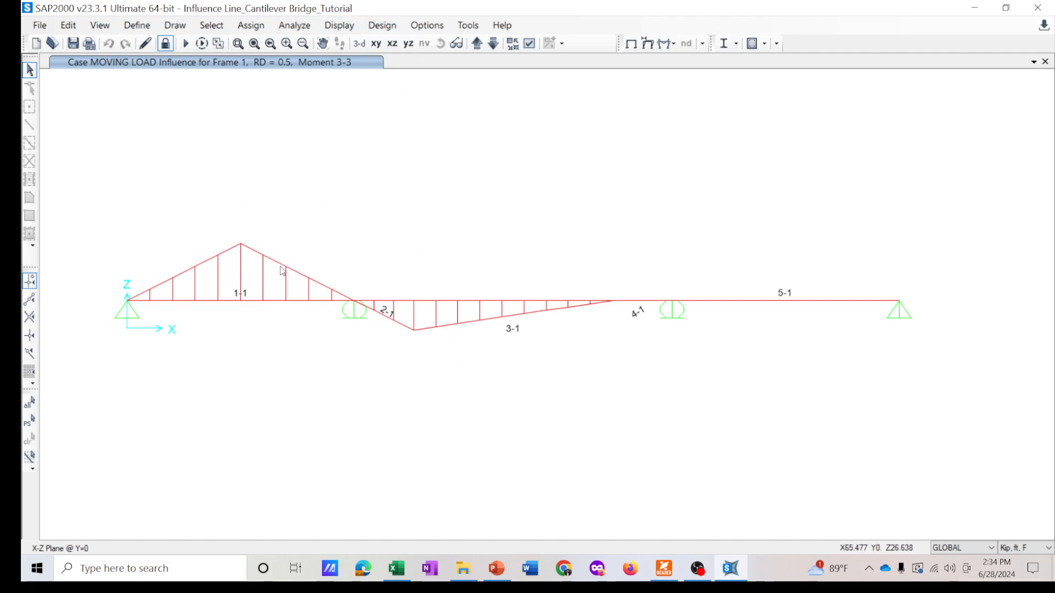
pyautogui.click(340, 28)
pyautogui.click(371, 228)
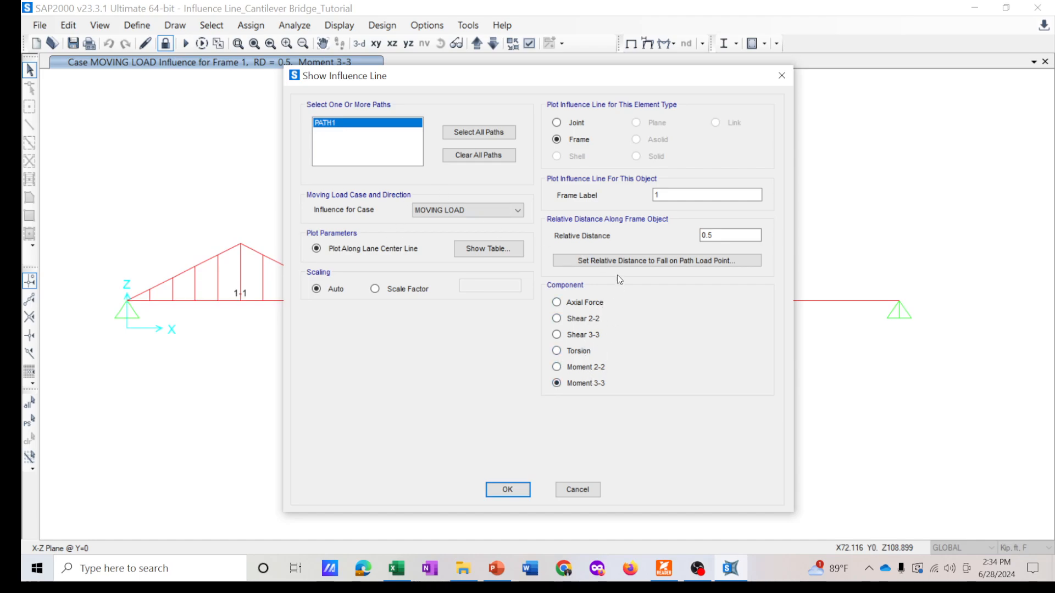
pyautogui.click(487, 252)
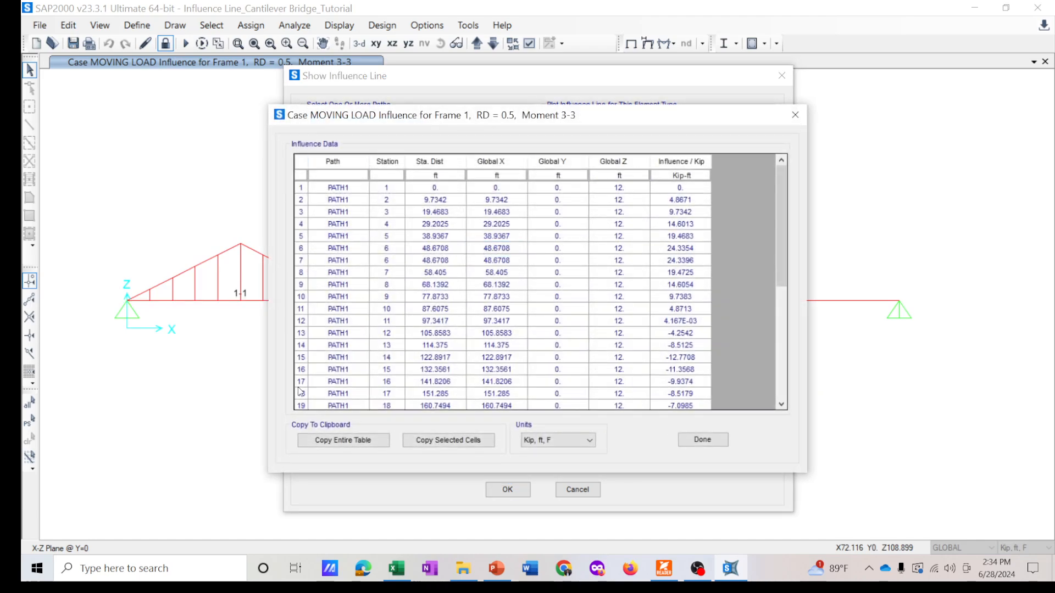
pyautogui.click(342, 440)
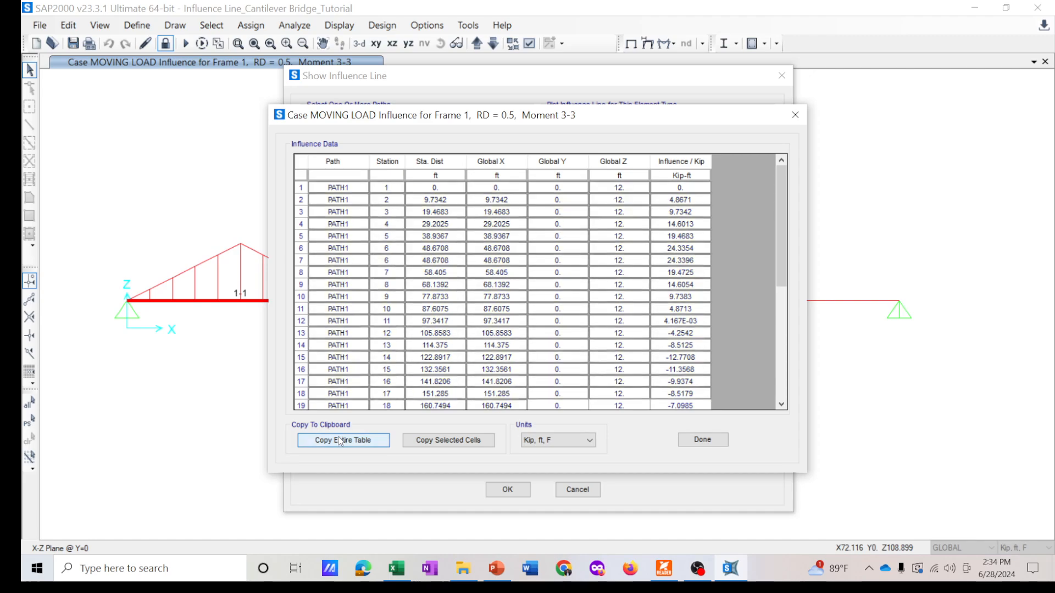
# - In Excel, duplicate Sheet1 as Sheet1 (2) and paste the Moment 3-3 table starting at cell A1
pyautogui.click(396, 570)
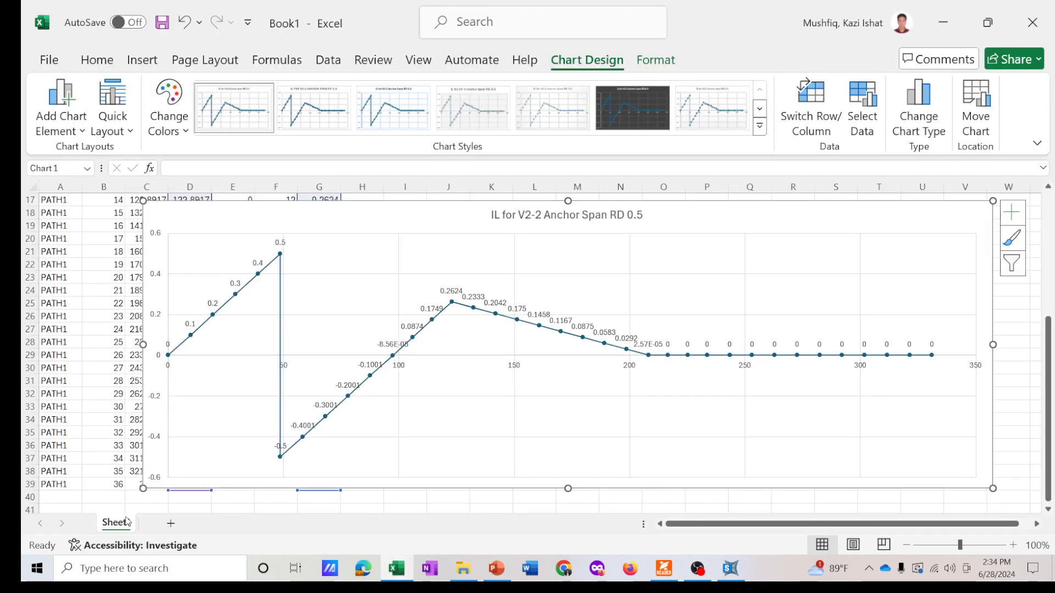
pyautogui.keyDown('ctrl'); pyautogui.moveTo(122, 524); pyautogui.dragTo(173, 525); pyautogui.keyUp('ctrl')
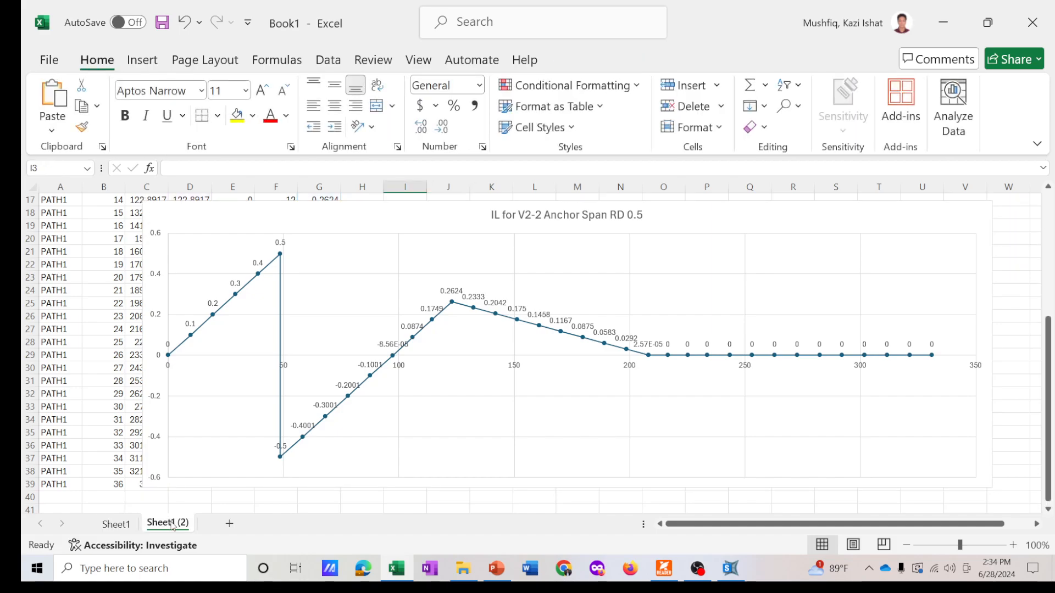
pyautogui.scroll(5, 48, 232)
pyautogui.keyDown('ctrl'); pyautogui.scroll(-1, 48, 232); pyautogui.keyUp('ctrl')
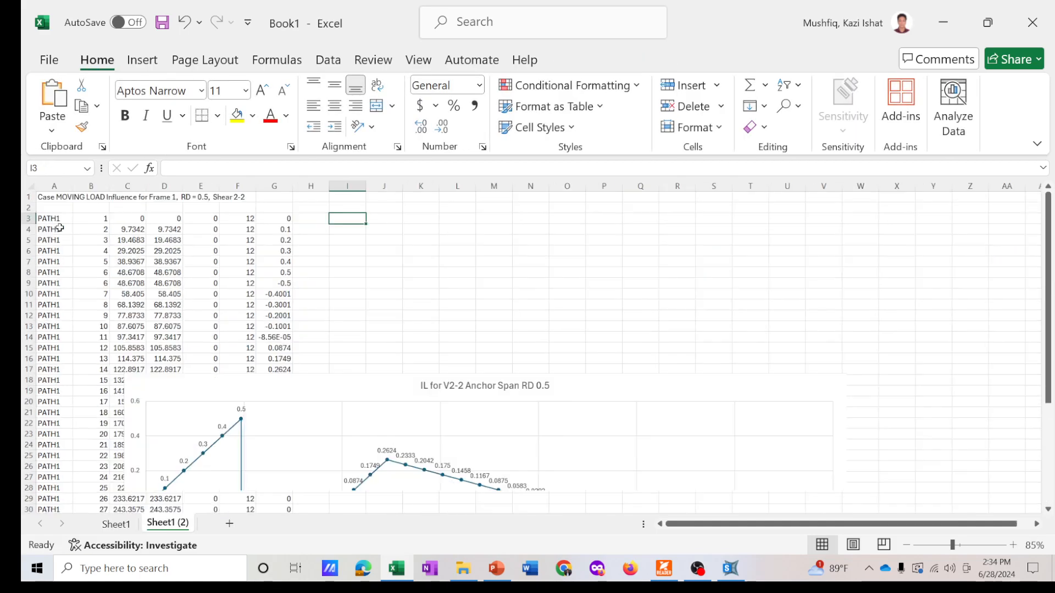
pyautogui.click(41, 198)
pyautogui.hotkey('ctrl', 'v')
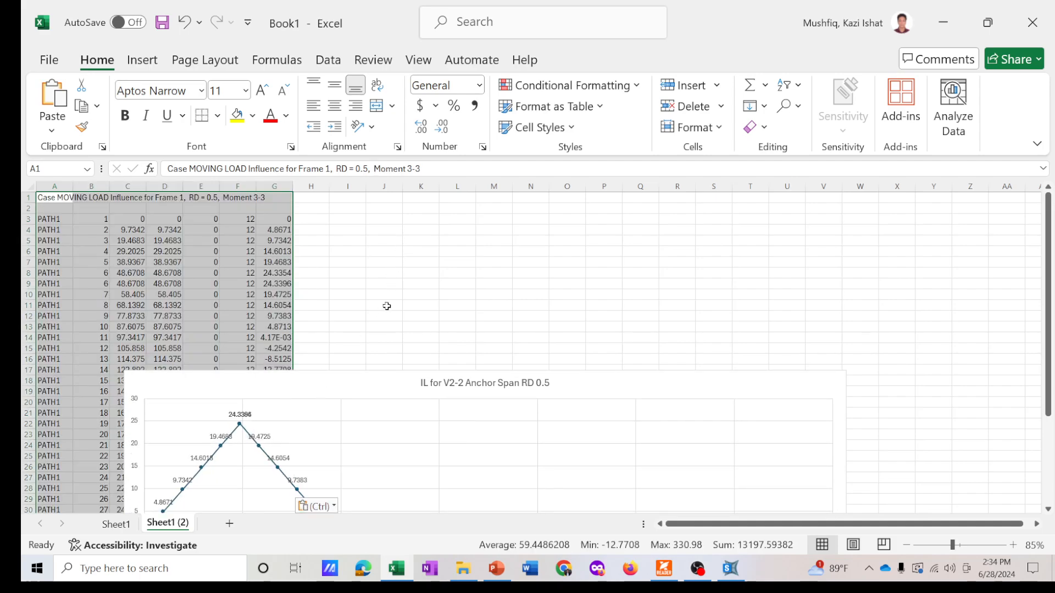
# - Move and enlarge the chart on the new sheet, then open its data source selection
pyautogui.moveTo(353, 384); pyautogui.dragTo(418, 229)
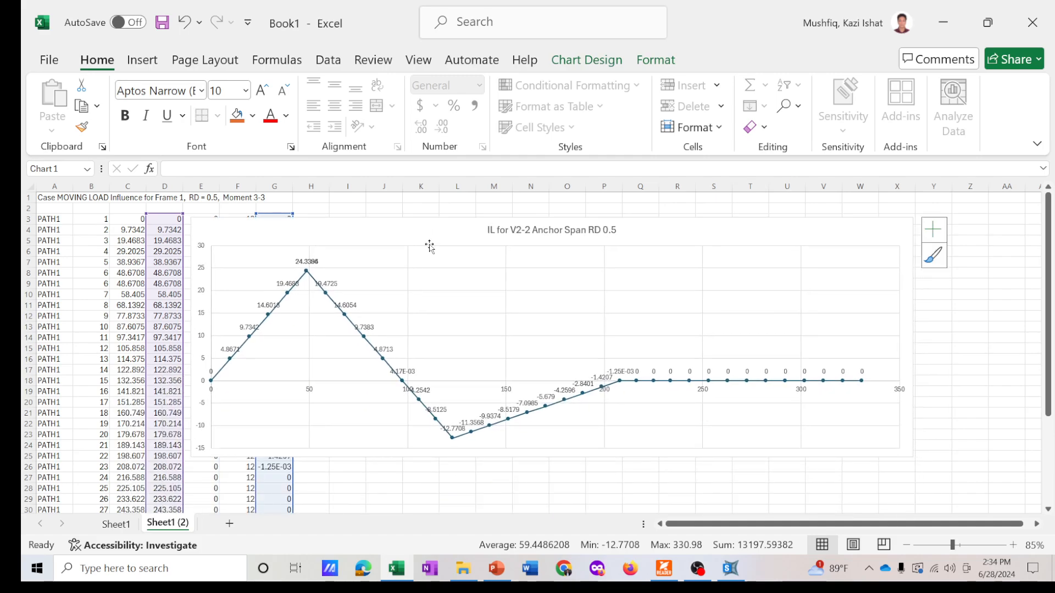
pyautogui.moveTo(912, 465); pyautogui.dragTo(895, 490)
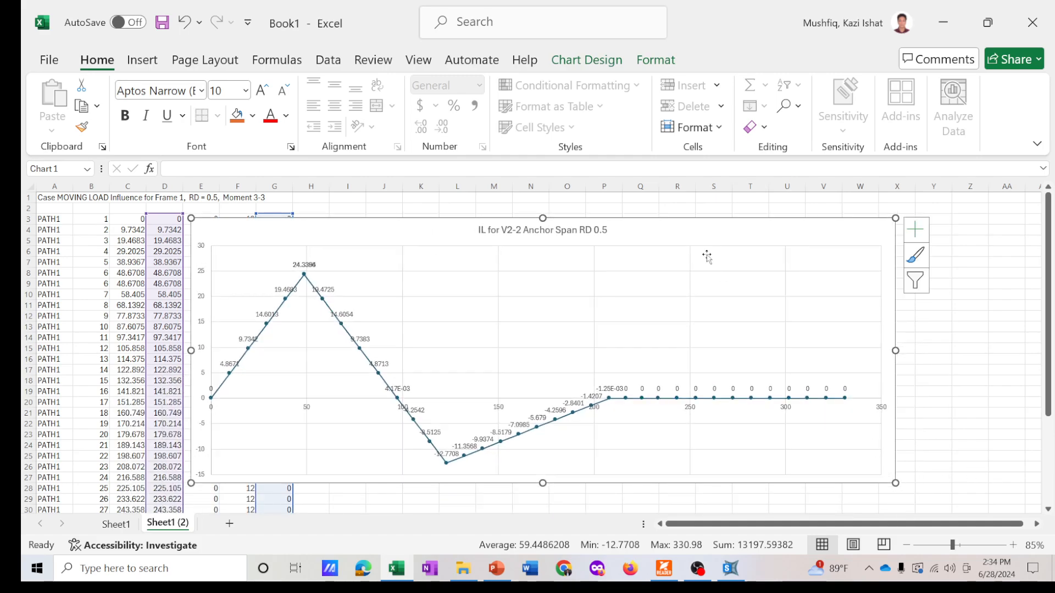
pyautogui.click(587, 59)
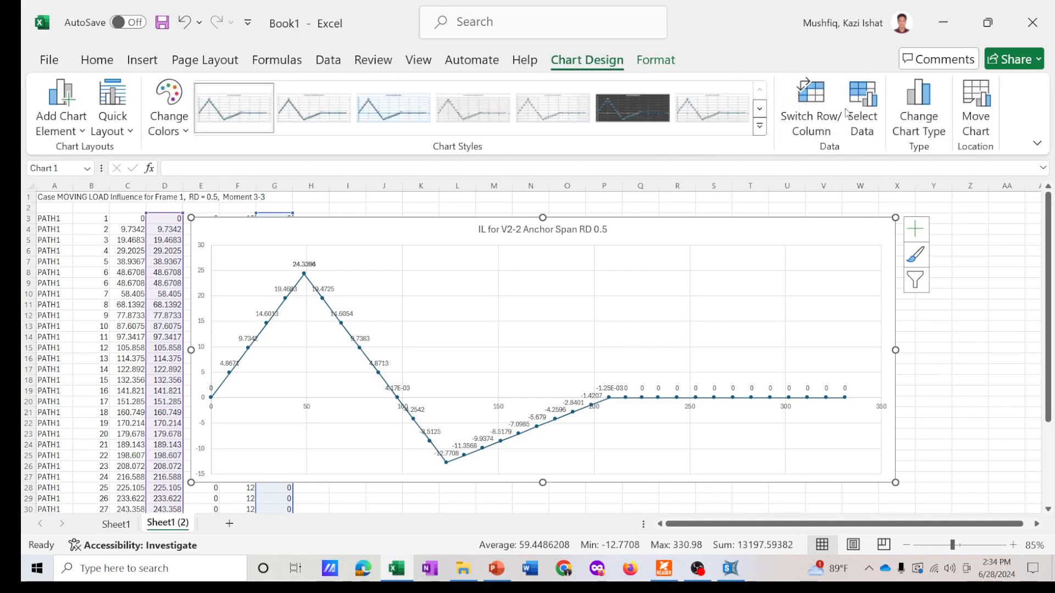
pyautogui.click(862, 110)
pyautogui.click(582, 324)
pyautogui.click(584, 300)
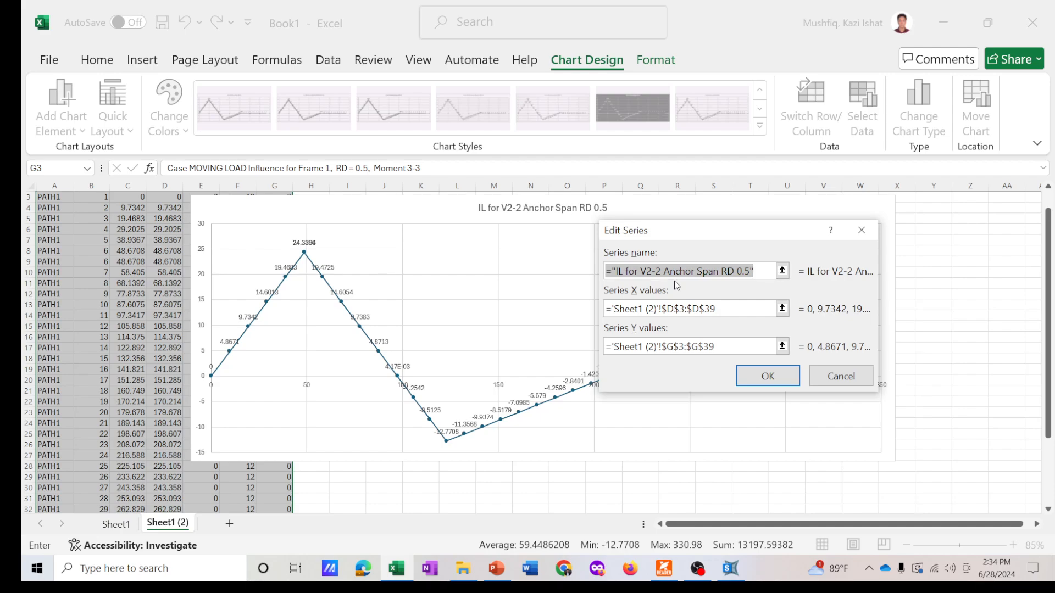
pyautogui.click(638, 272)
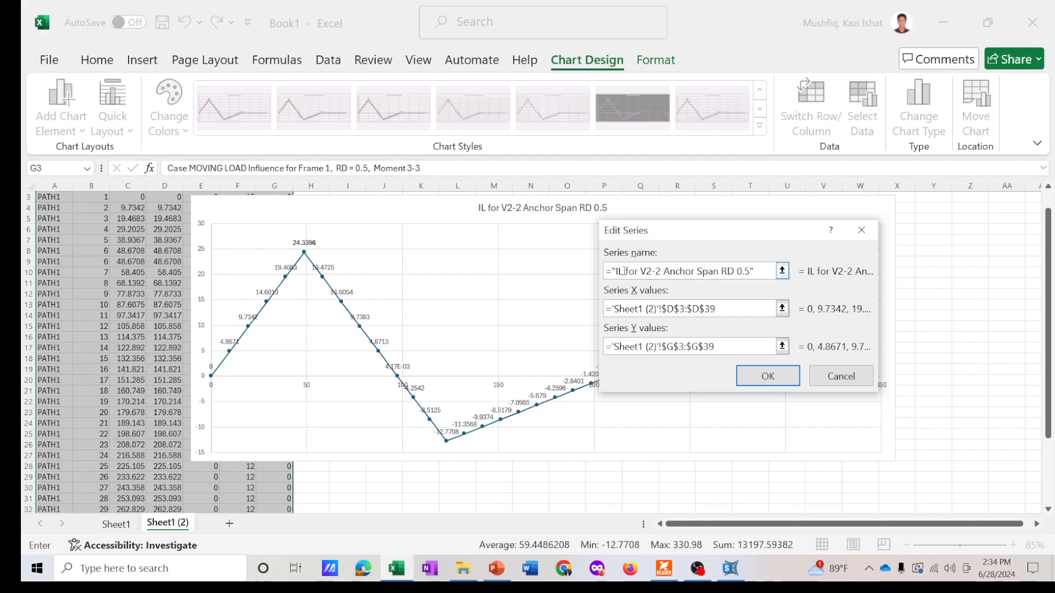
pyautogui.press('Delete')
pyautogui.press('Delete')
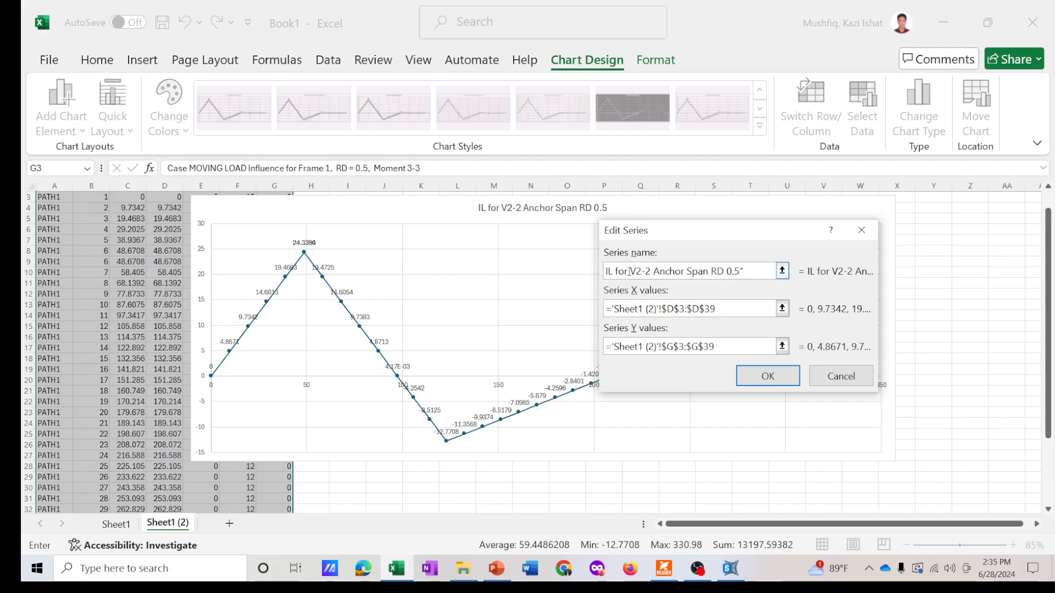
pyautogui.press('Right')
pyautogui.press('Right')
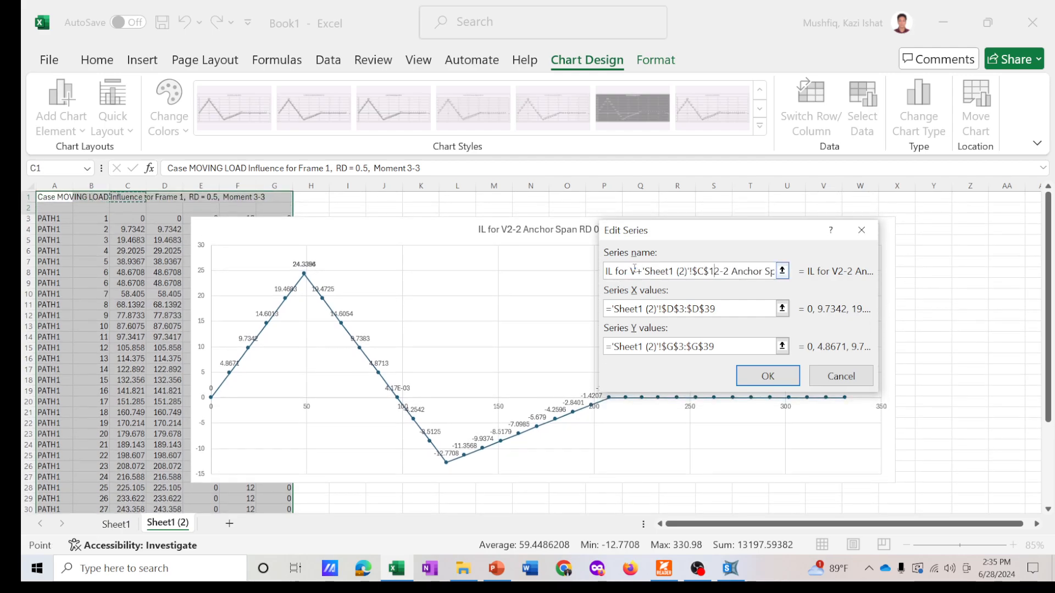
pyautogui.press('Left')
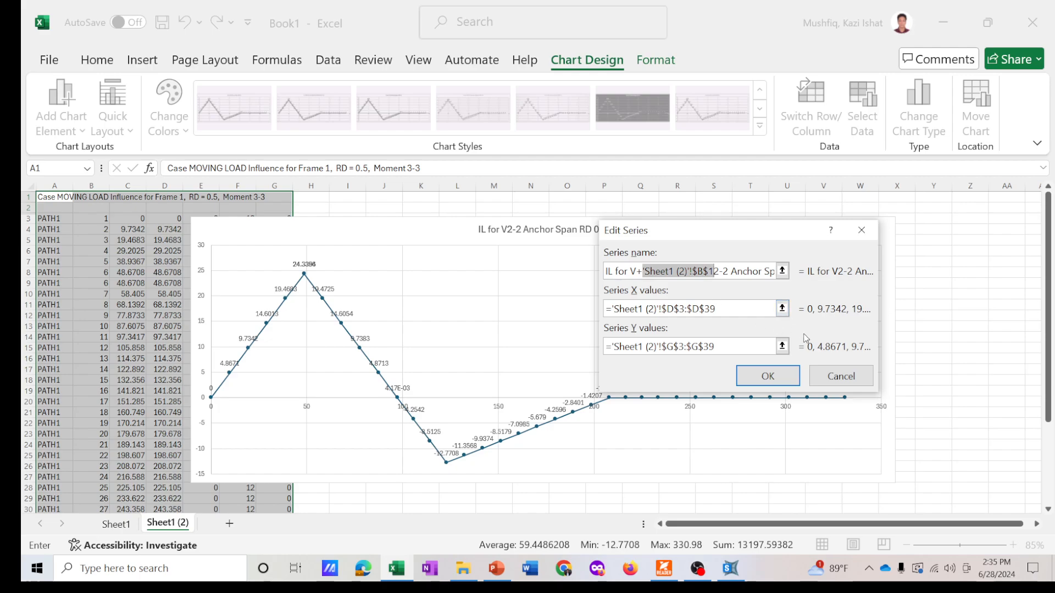
pyautogui.click(841, 376)
# - Rename the chart series to IL for M3-3 Anchor Span RD 0.5 and confirm the data source
pyautogui.click(616, 291)
pyautogui.click(661, 271)
pyautogui.press('Delete')
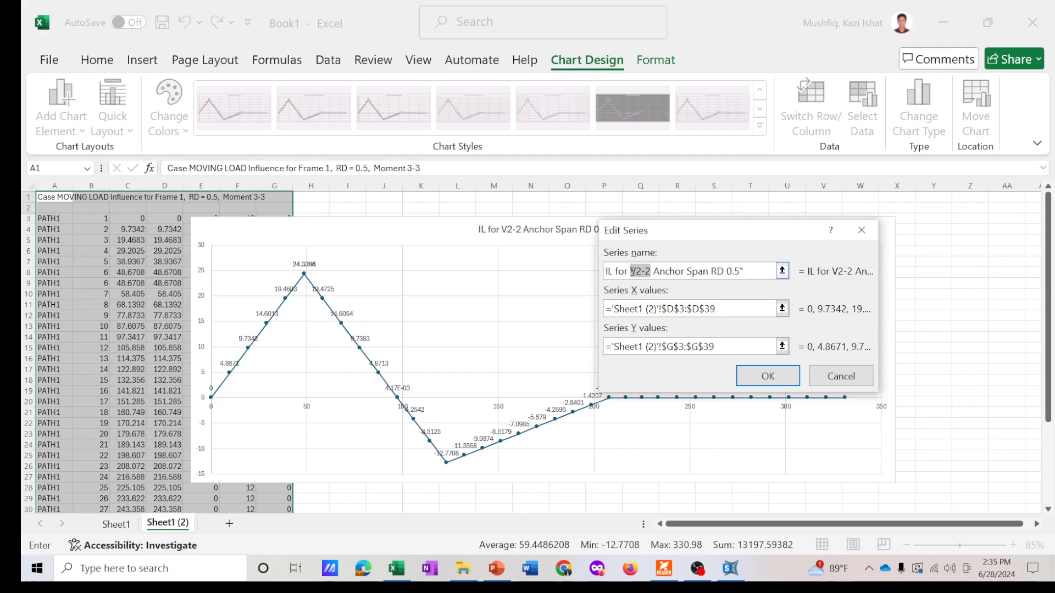
pyautogui.write('M3-3')
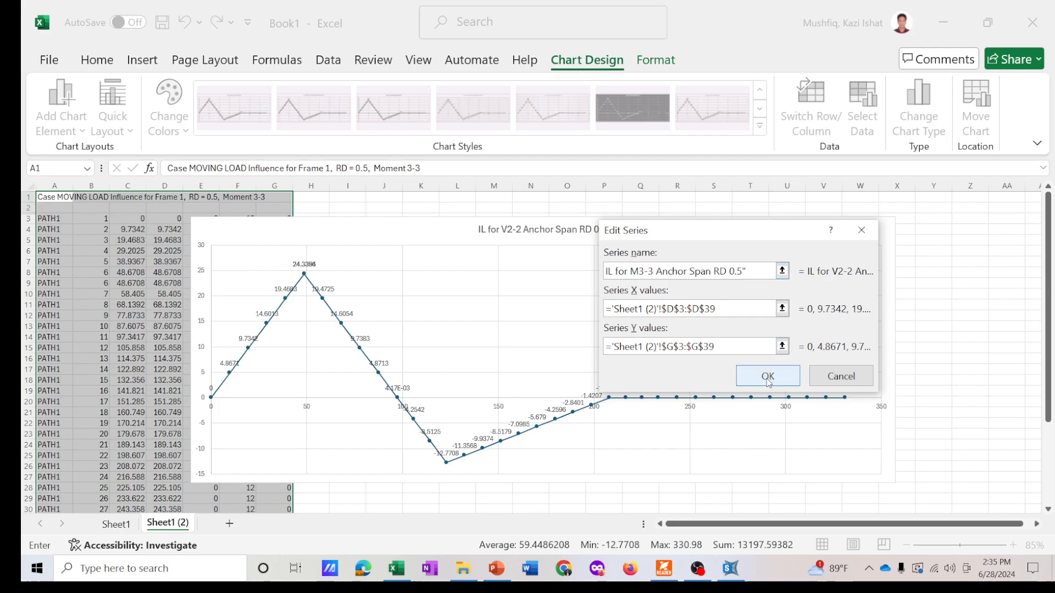
pyautogui.click(772, 374)
pyautogui.click(886, 433)
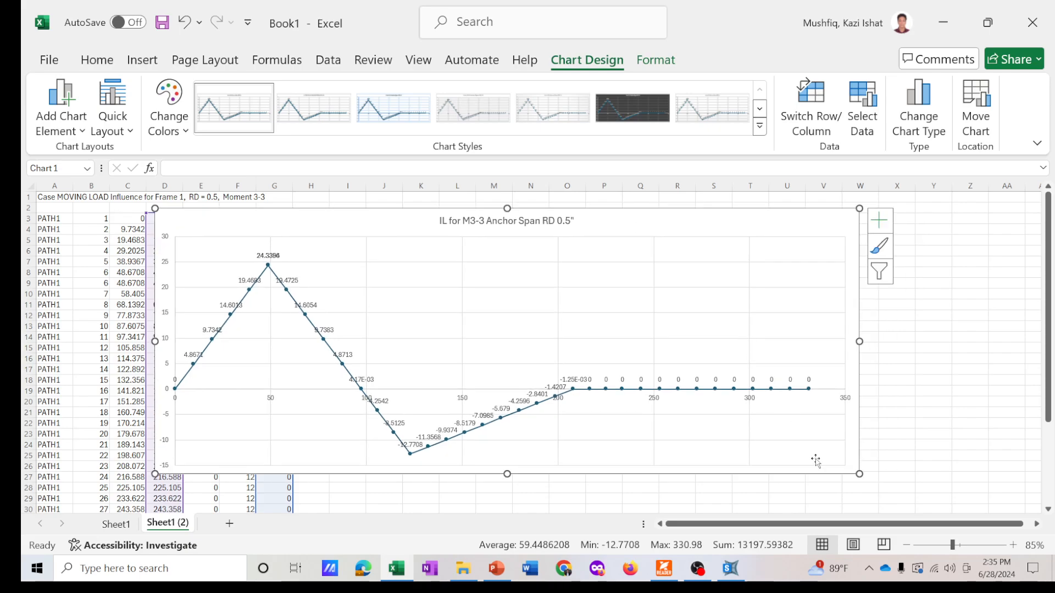
# - Move and widen the Moment 3-3 chart across the sheet
pyautogui.moveTo(857, 477); pyautogui.dragTo(951, 501)
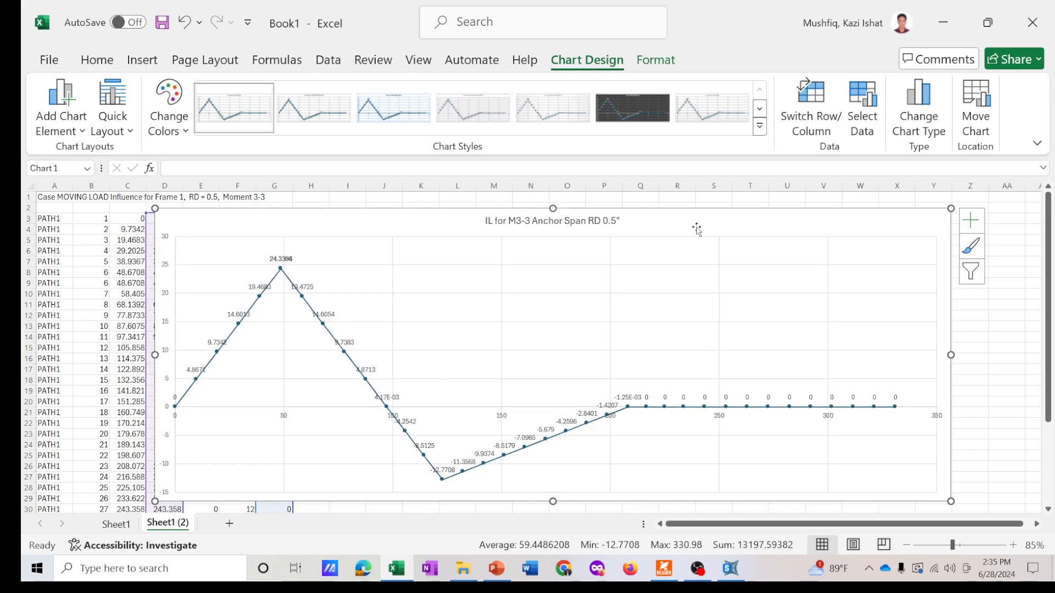
pyautogui.moveTo(698, 229); pyautogui.dragTo(663, 219)
pyautogui.moveTo(915, 490); pyautogui.dragTo(959, 506)
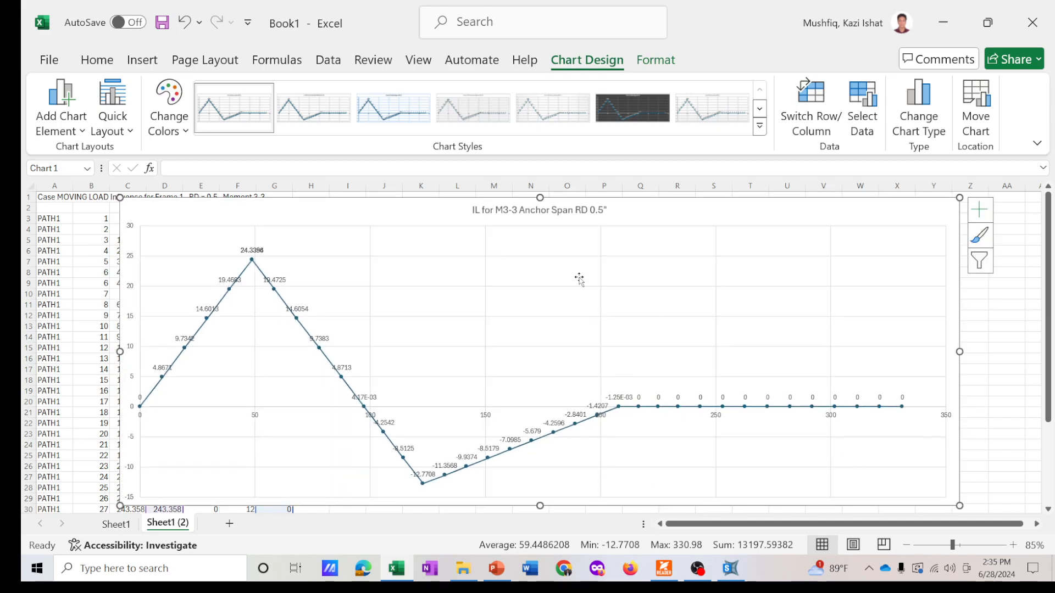
pyautogui.moveTo(625, 210); pyautogui.dragTo(628, 208)
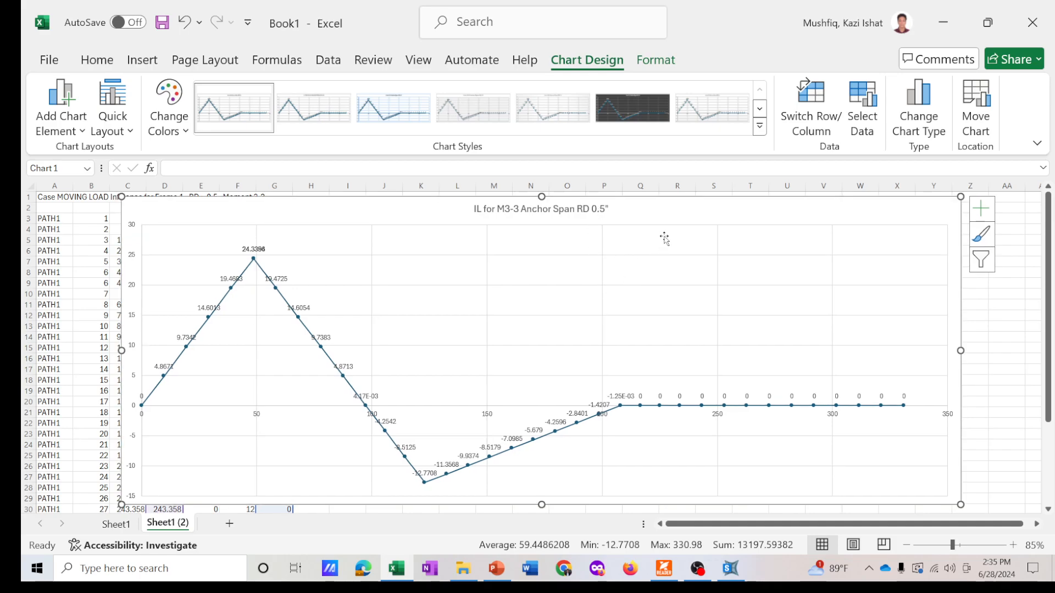
pyautogui.click(1015, 326)
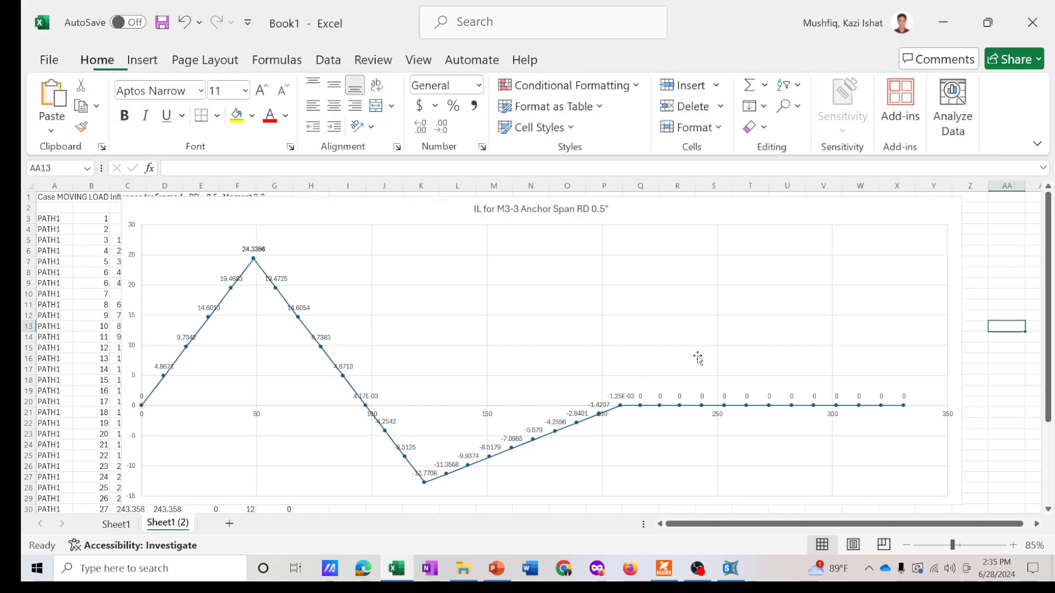
pyautogui.click(482, 212)
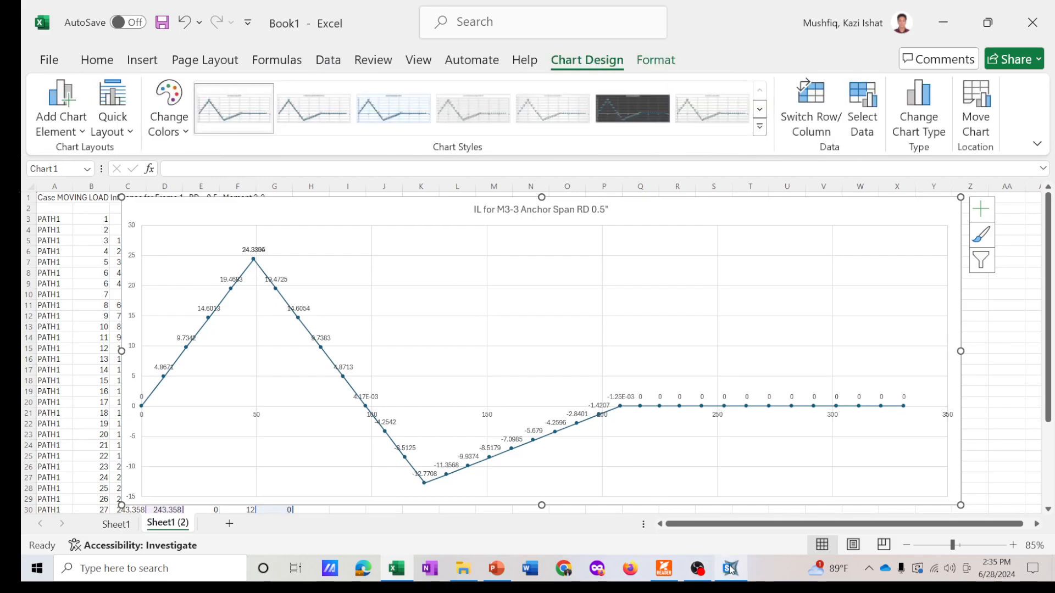
# - Return to SAP2000 and close the influence table and the Show Influence Line dialog
pyautogui.click(730, 569)
pyautogui.click(791, 109)
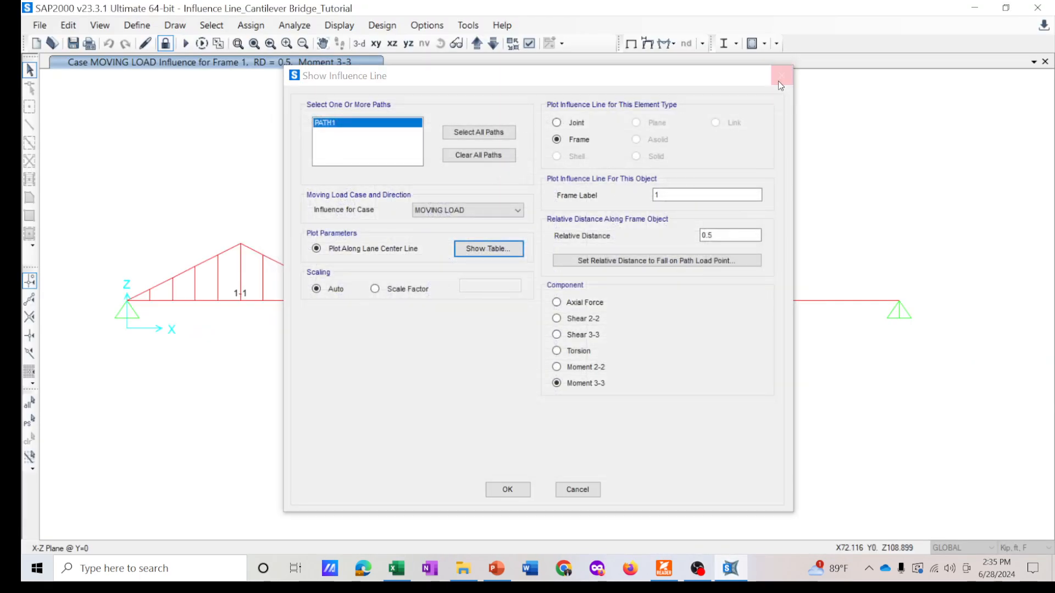
pyautogui.click(779, 81)
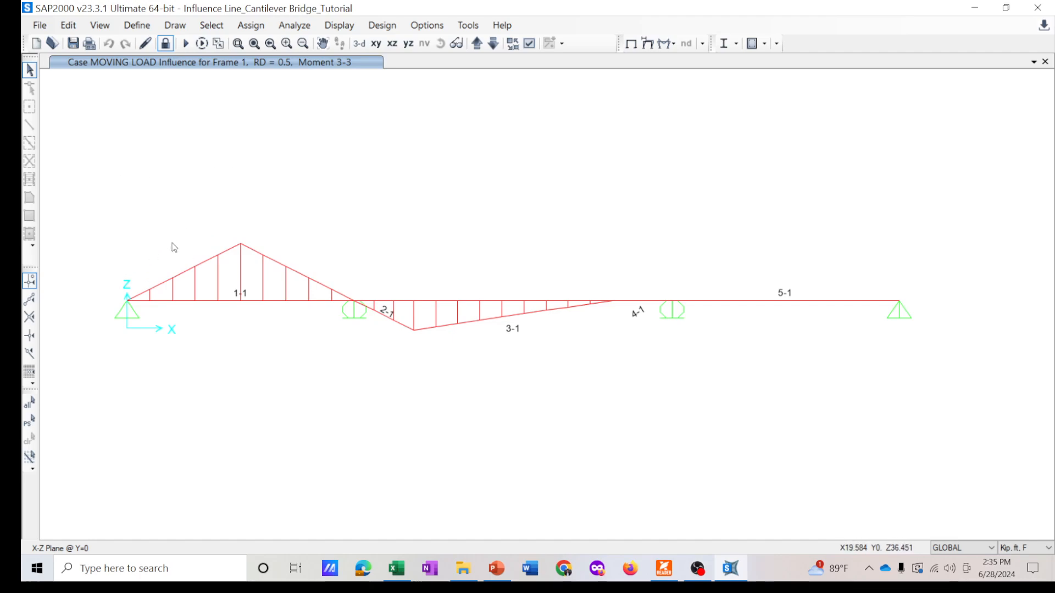
# - Turn on joint labels in the display options and apply them
pyautogui.click(225, 301)
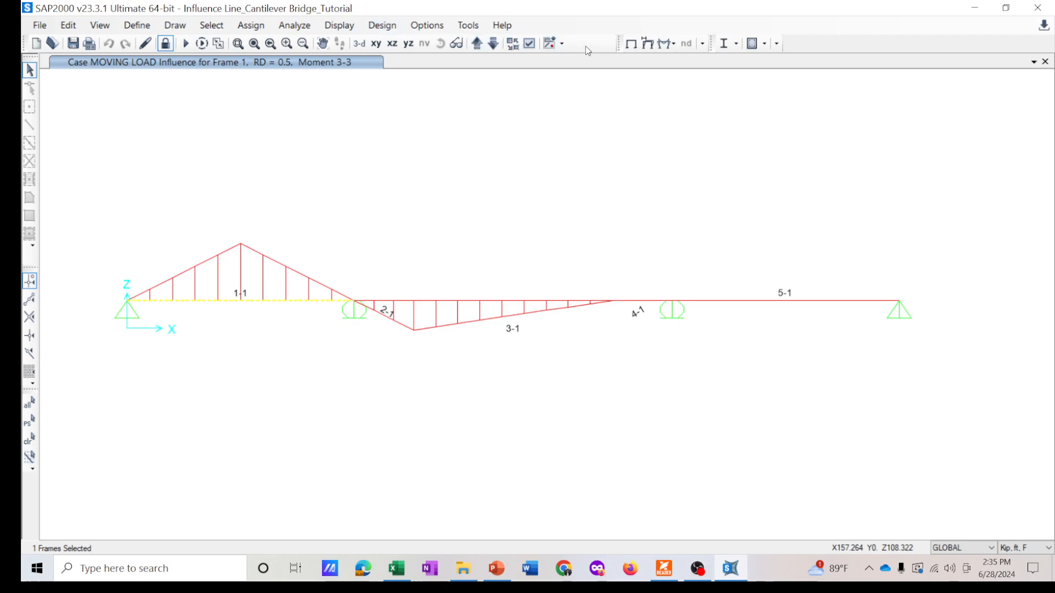
pyautogui.click(550, 44)
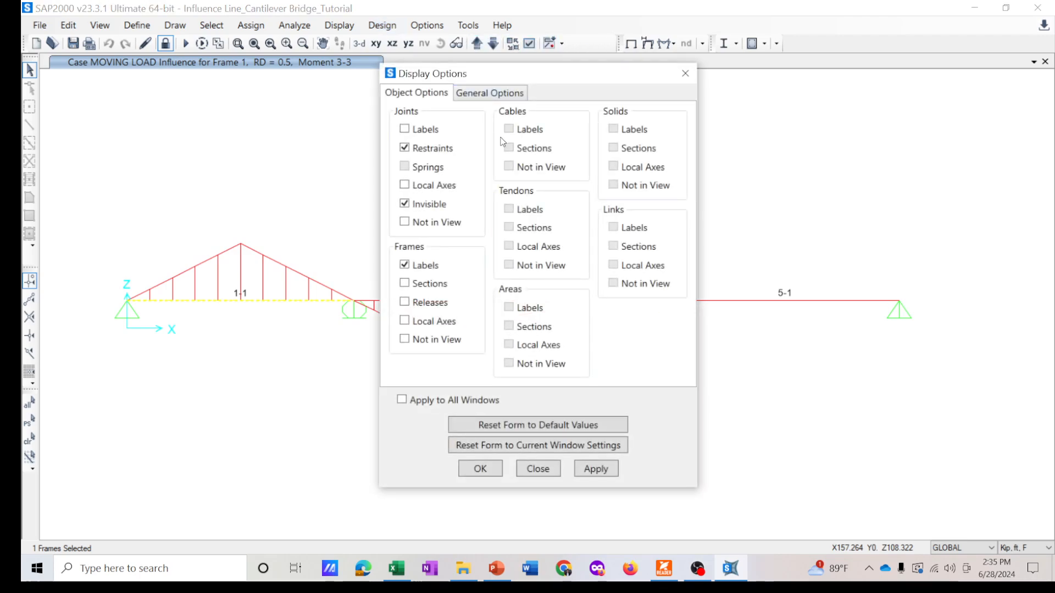
pyautogui.click(415, 132)
pyautogui.click(596, 468)
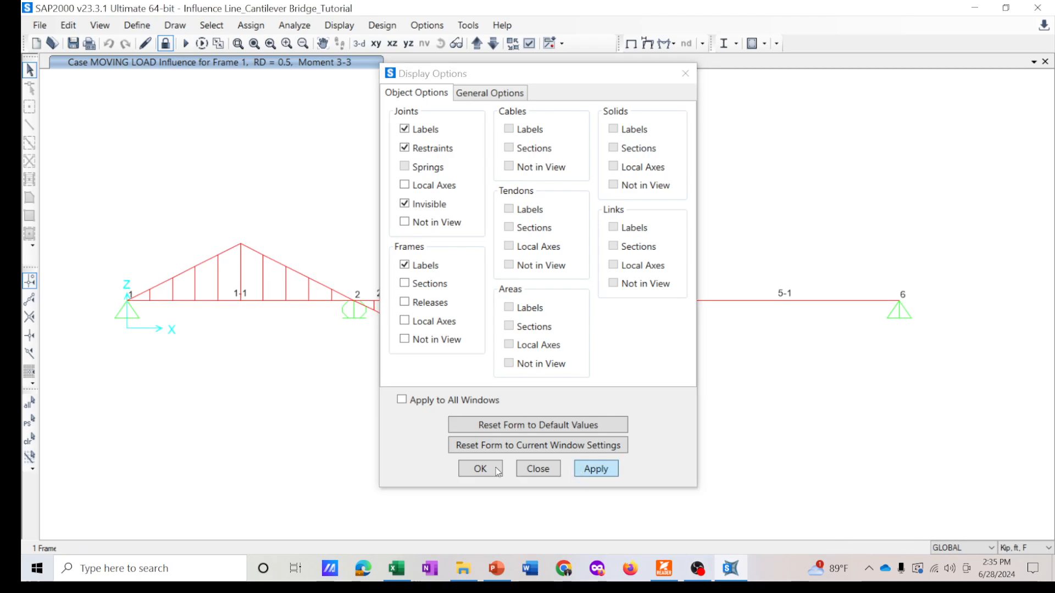
pyautogui.click(479, 469)
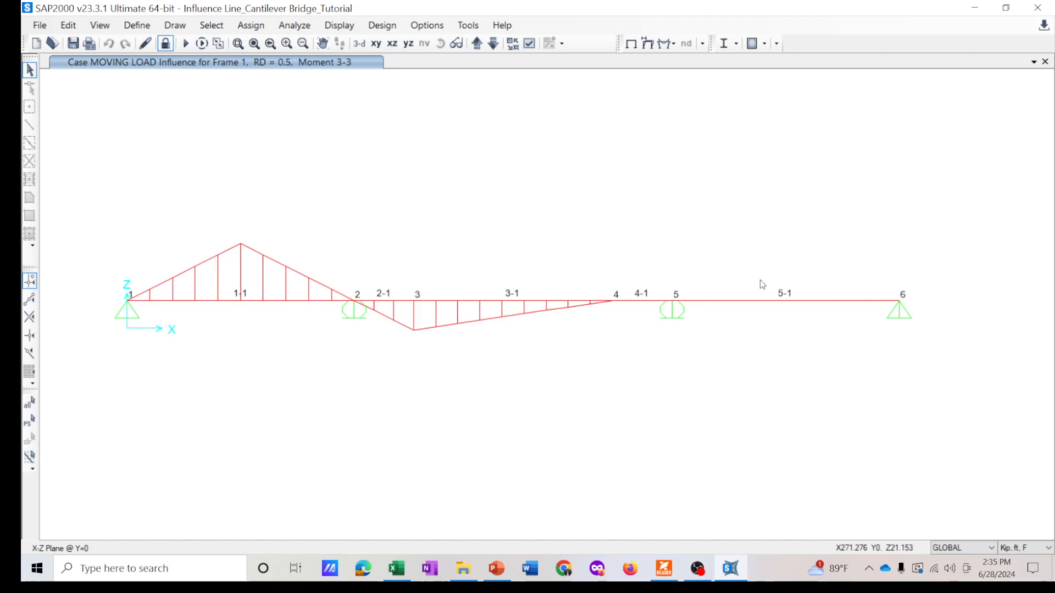
# - Select joint 1 and set up its reaction influence line for component F3 in the Show Influence Line dialog
pyautogui.moveTo(101, 275); pyautogui.dragTo(146, 334)
pyautogui.moveTo(107, 271); pyautogui.dragTo(184, 350)
pyautogui.click(339, 25)
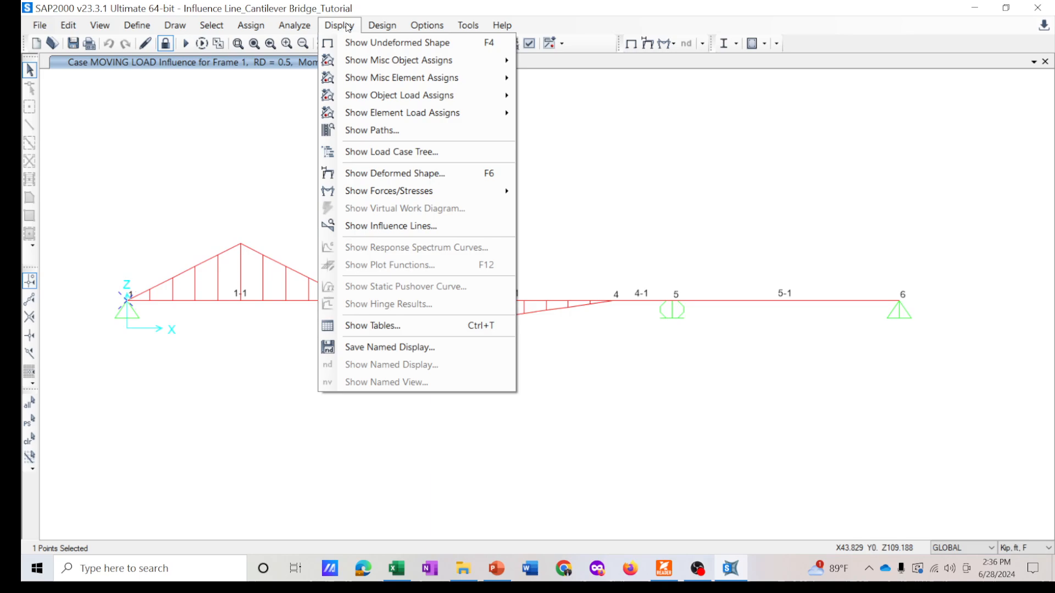
pyautogui.click(388, 225)
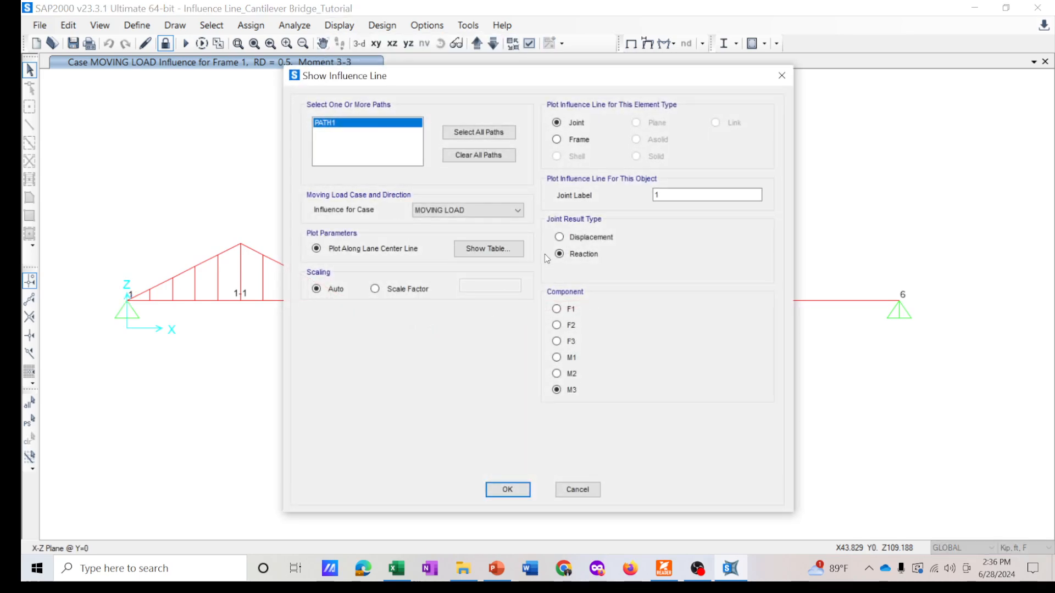
pyautogui.click(665, 194)
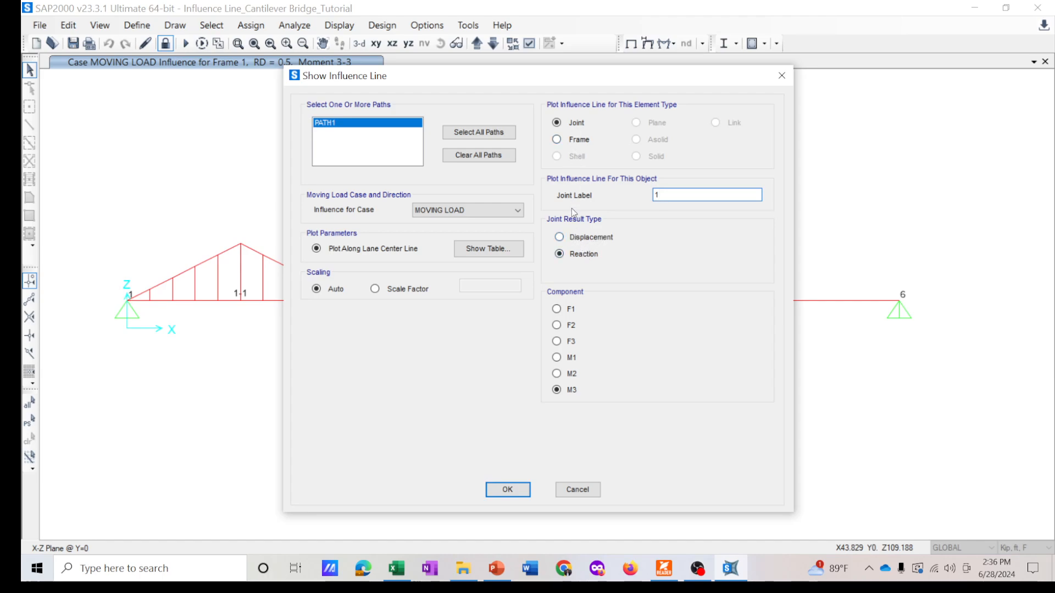
pyautogui.click(571, 345)
pyautogui.moveTo(503, 78); pyautogui.dragTo(634, 75)
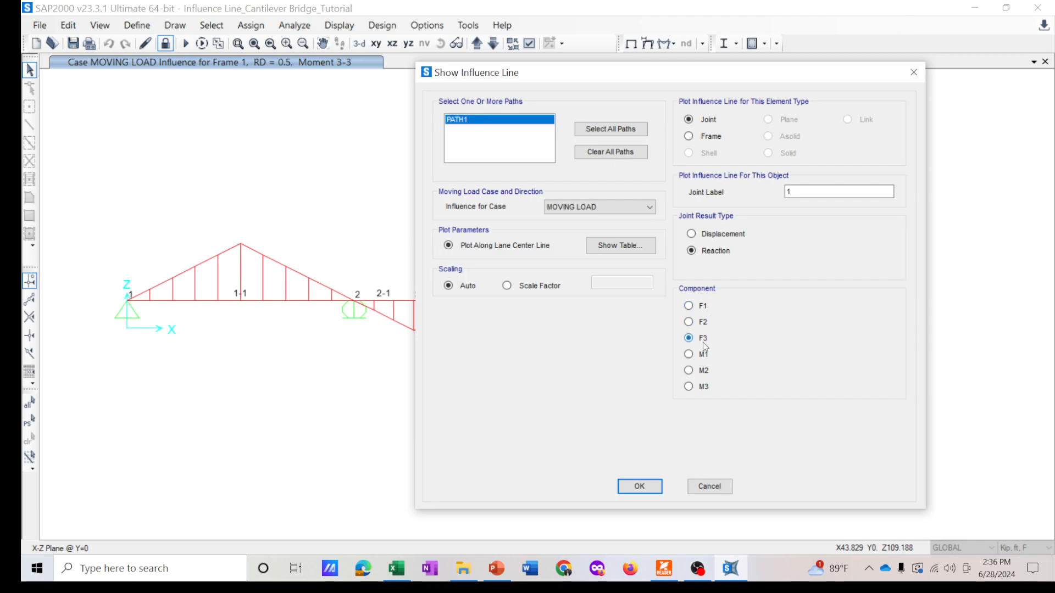
# - Switch to PowerPoint and view slide 6 on concentrated span load definitions
pyautogui.click(497, 569)
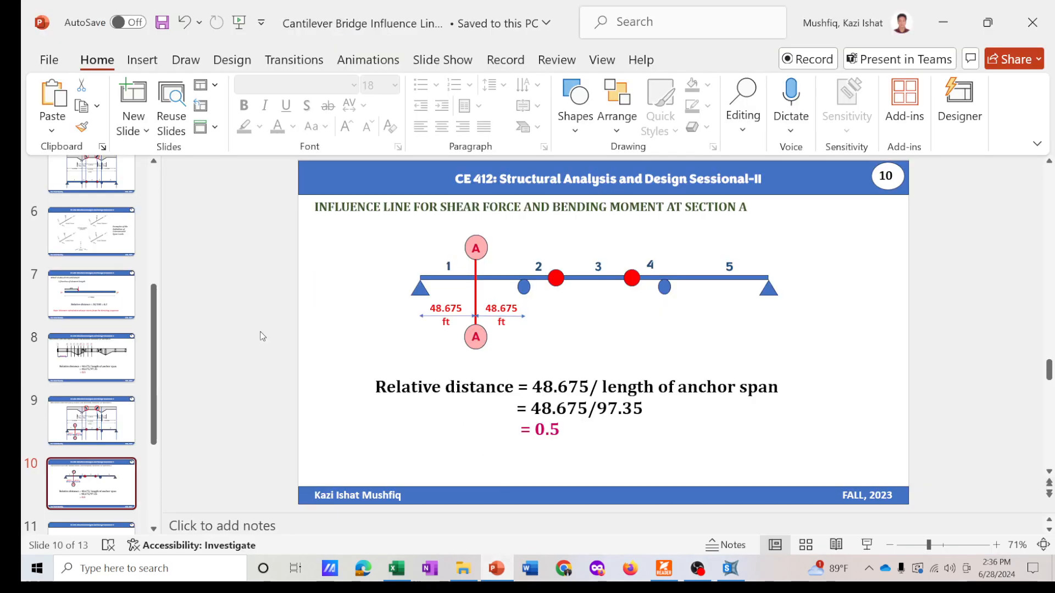
pyautogui.click(110, 240)
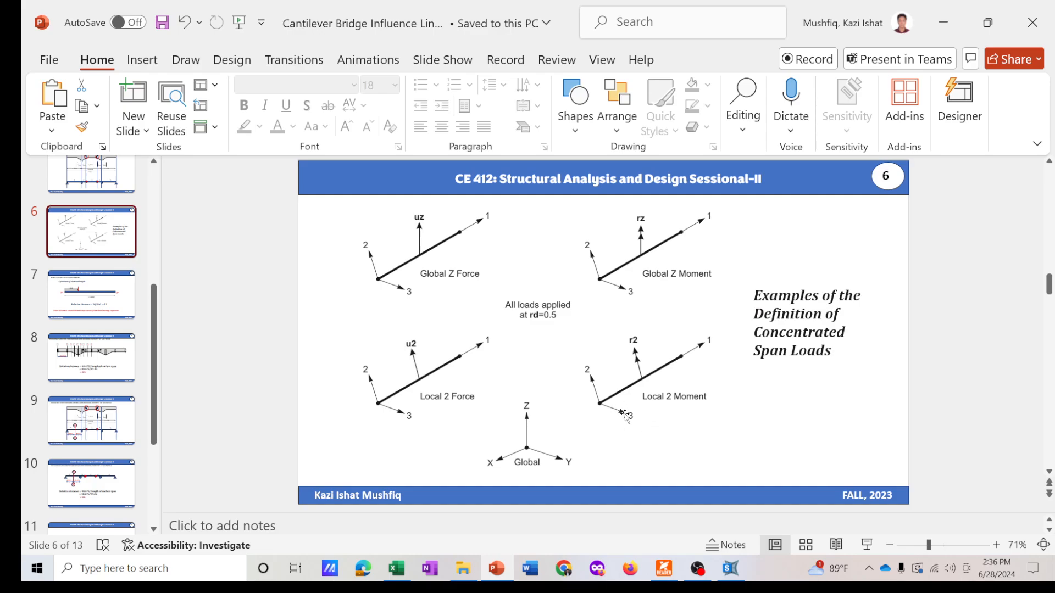
# - Return to SAP2000, plot joint 1's F3 reaction influence line, and copy its entire influence table
pyautogui.click(730, 568)
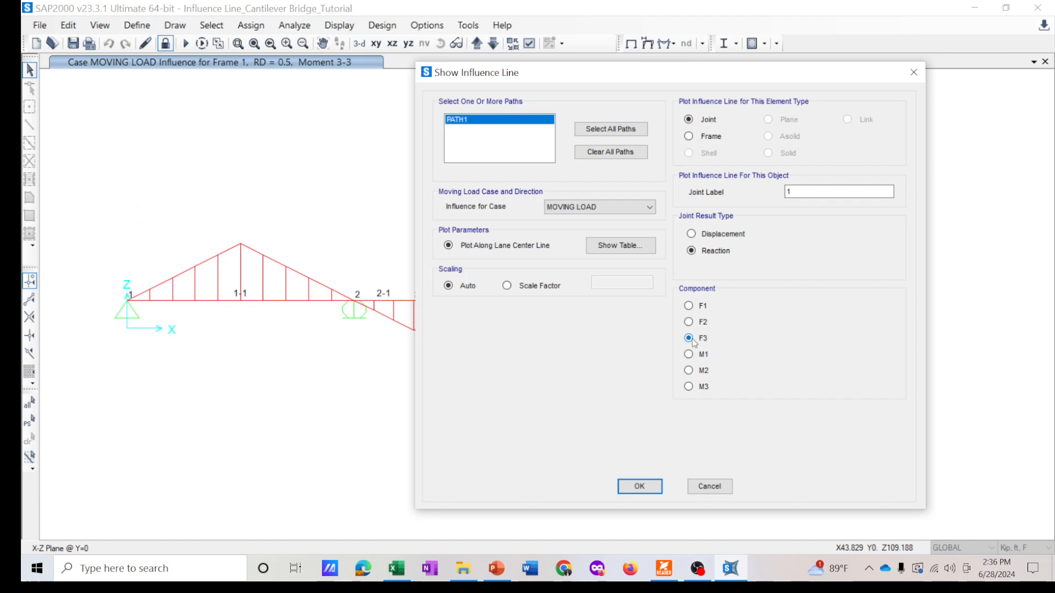
pyautogui.click(641, 486)
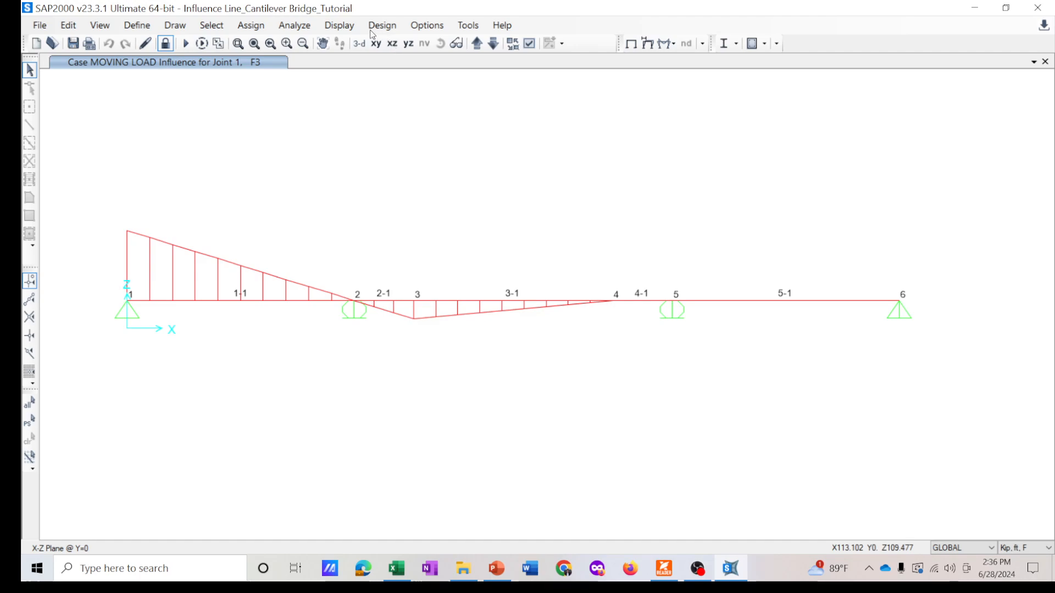
pyautogui.click(346, 30)
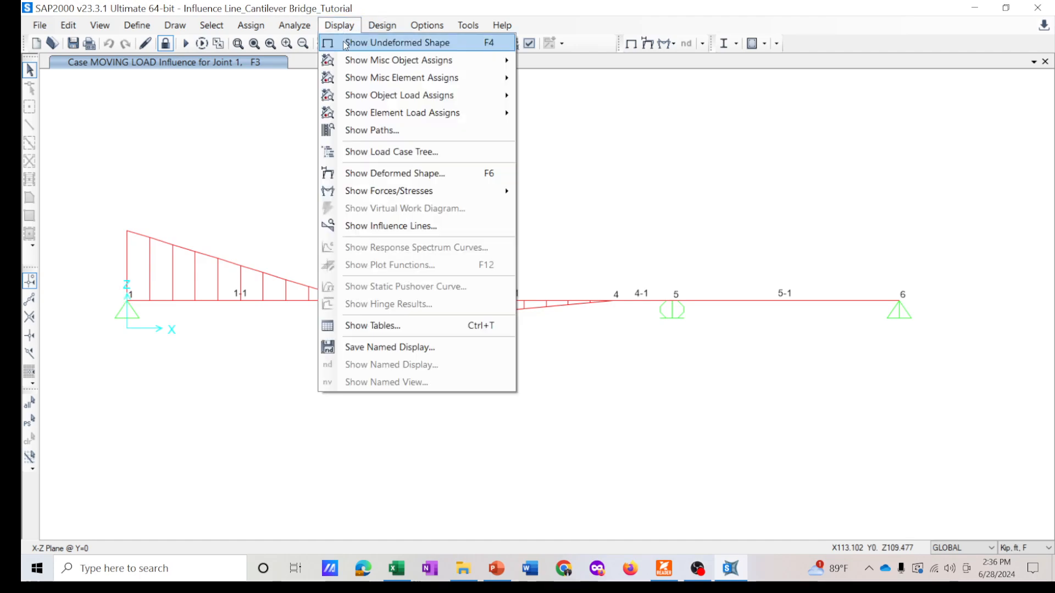
pyautogui.click(371, 228)
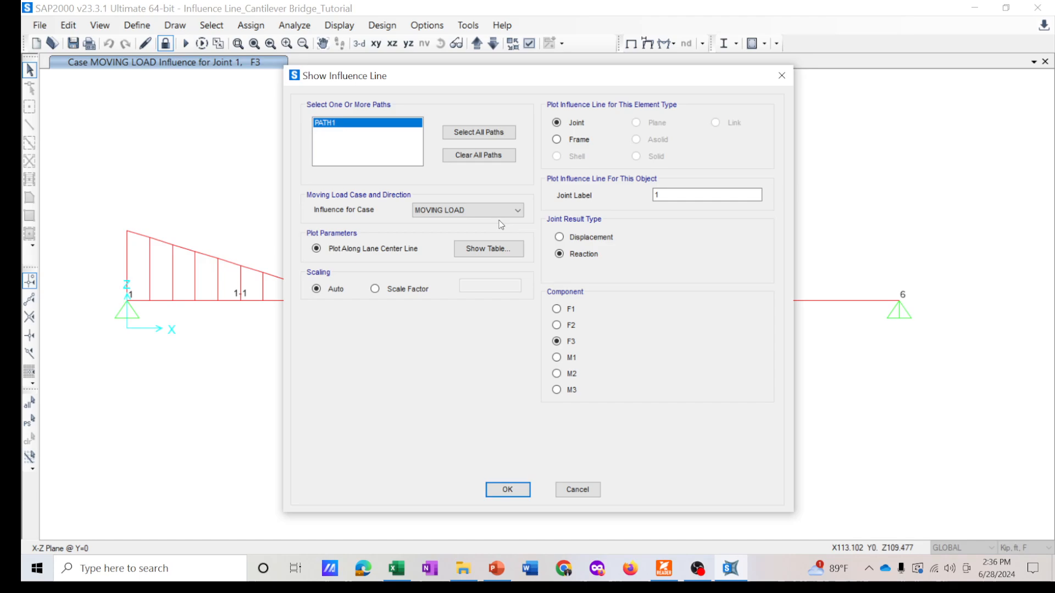
pyautogui.click(489, 248)
pyautogui.click(358, 440)
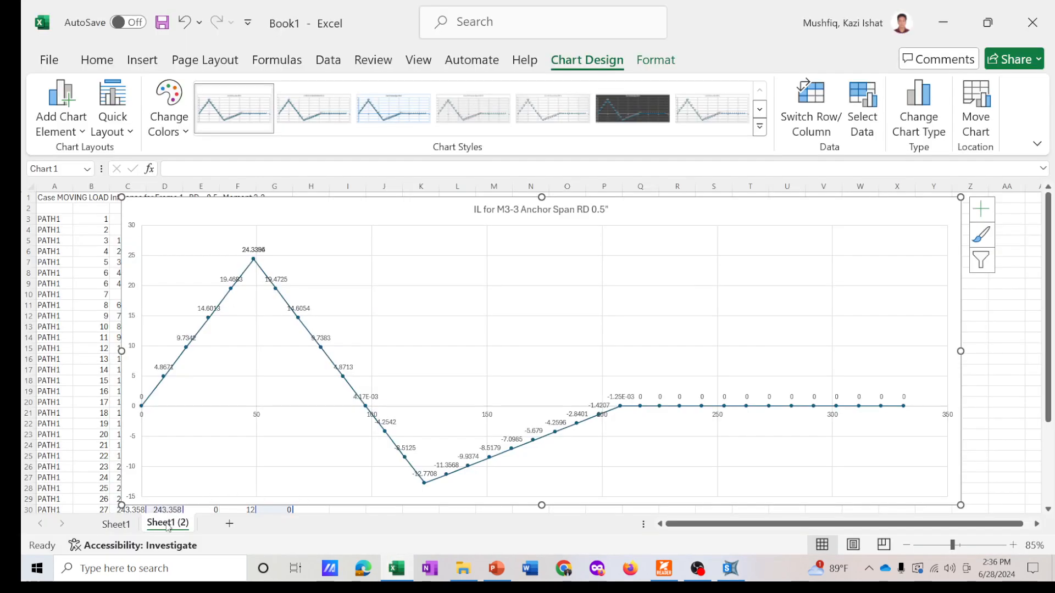
# - Switch to Excel and paste the joint 1 reaction influence table into Sheet1 (3) starting at cell A1
pyautogui.keyDown('ctrl'); pyautogui.moveTo(167, 525); pyautogui.dragTo(209, 525); pyautogui.keyUp('ctrl')
pyautogui.keyDown('ctrl'); pyautogui.scroll(1, 58, 217); pyautogui.keyUp('ctrl')
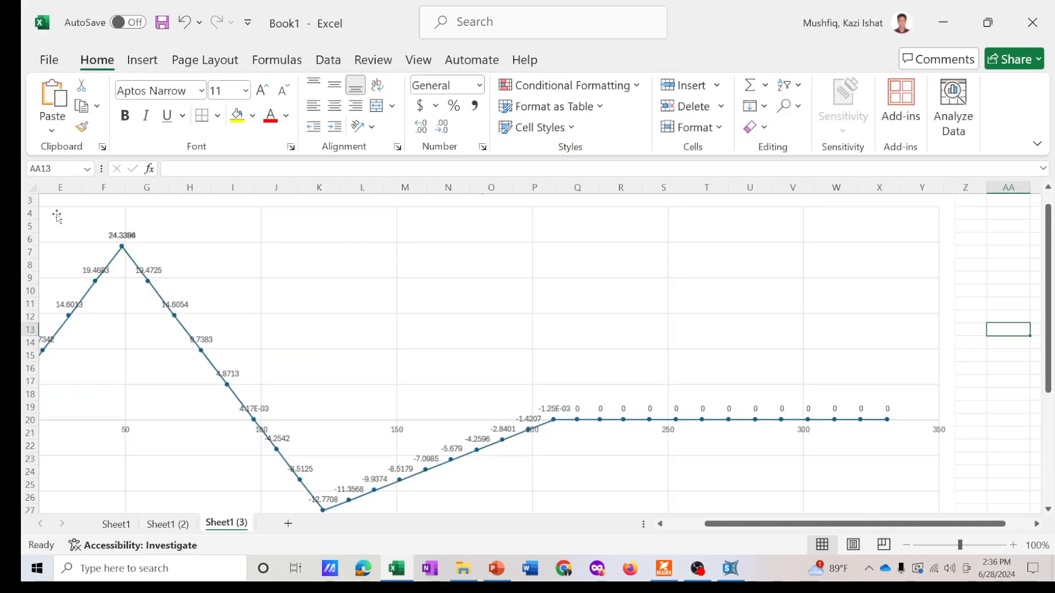
pyautogui.keyDown('ctrl'); pyautogui.scroll(-2, 74, 247); pyautogui.keyUp('ctrl')
pyautogui.click(46, 193)
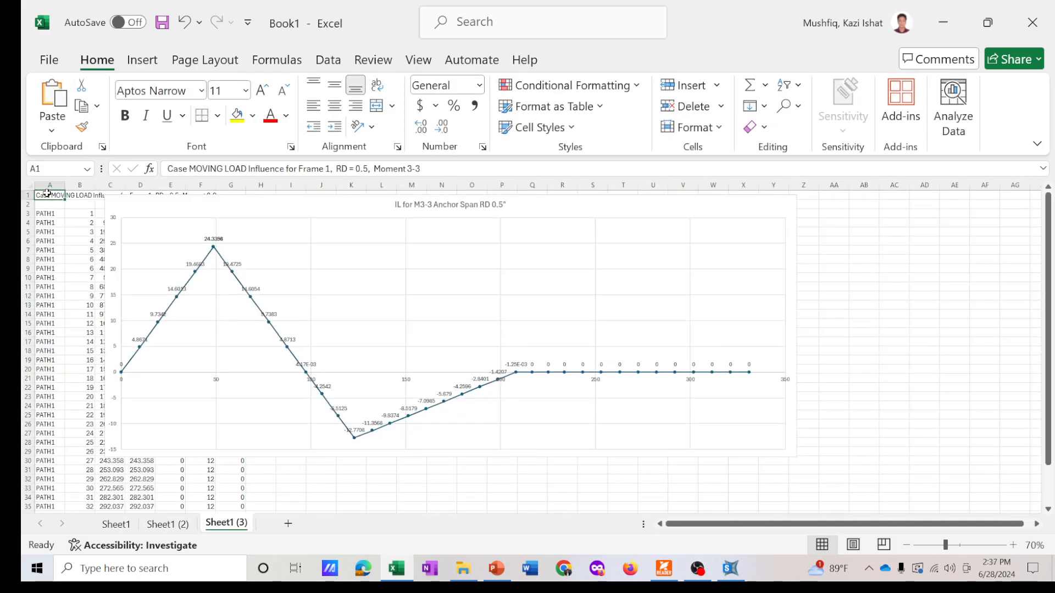
pyautogui.hotkey('ctrl', 'v')
# - Rename the chart's data series to IL for R3 Anchor Span RD 0 so the title updates
pyautogui.click(237, 209)
pyautogui.moveTo(237, 208); pyautogui.dragTo(344, 221)
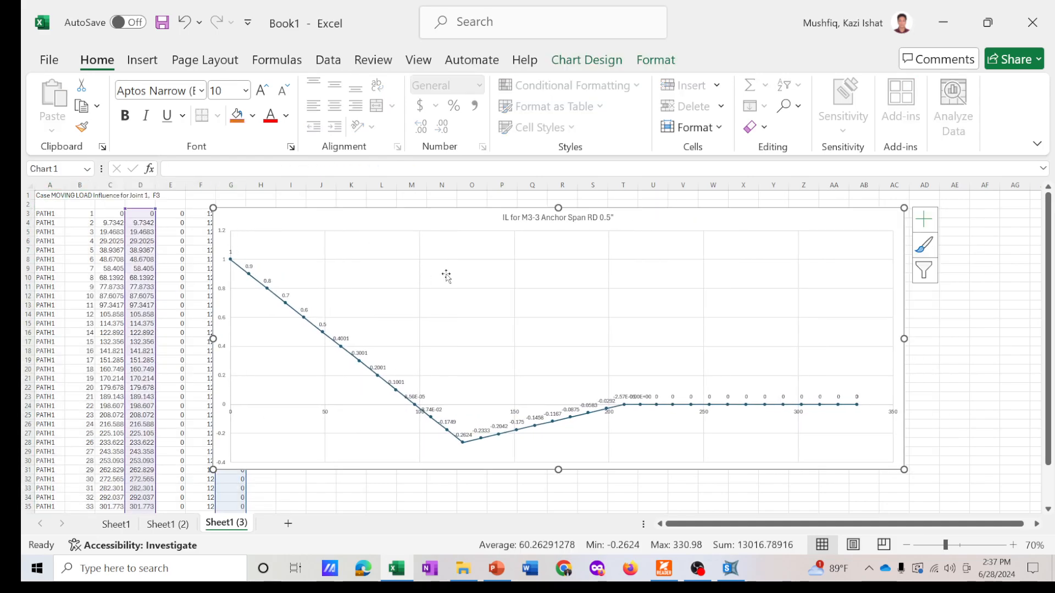
pyautogui.click(586, 60)
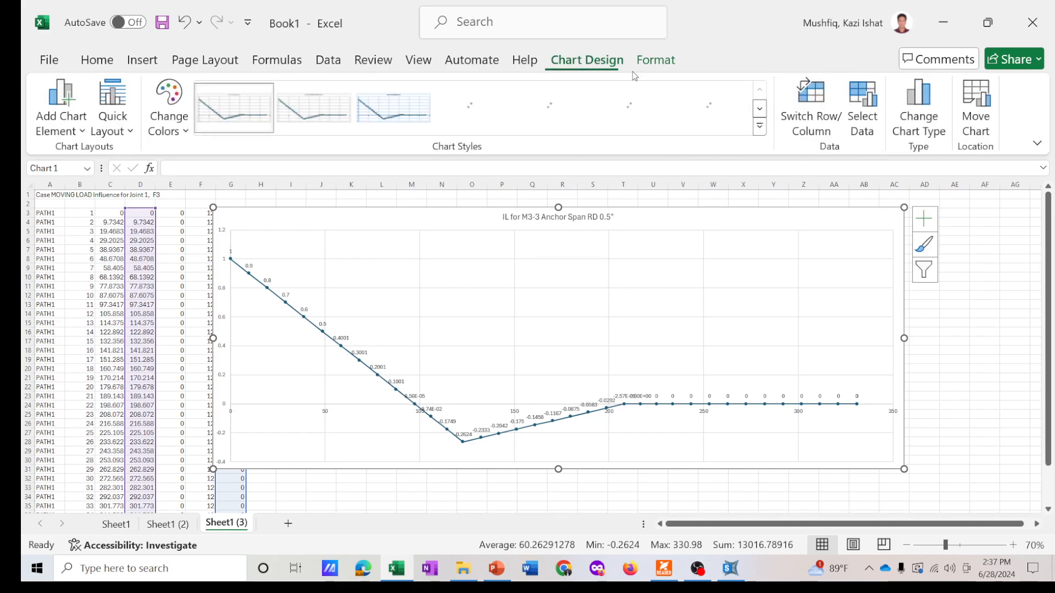
pyautogui.click(862, 113)
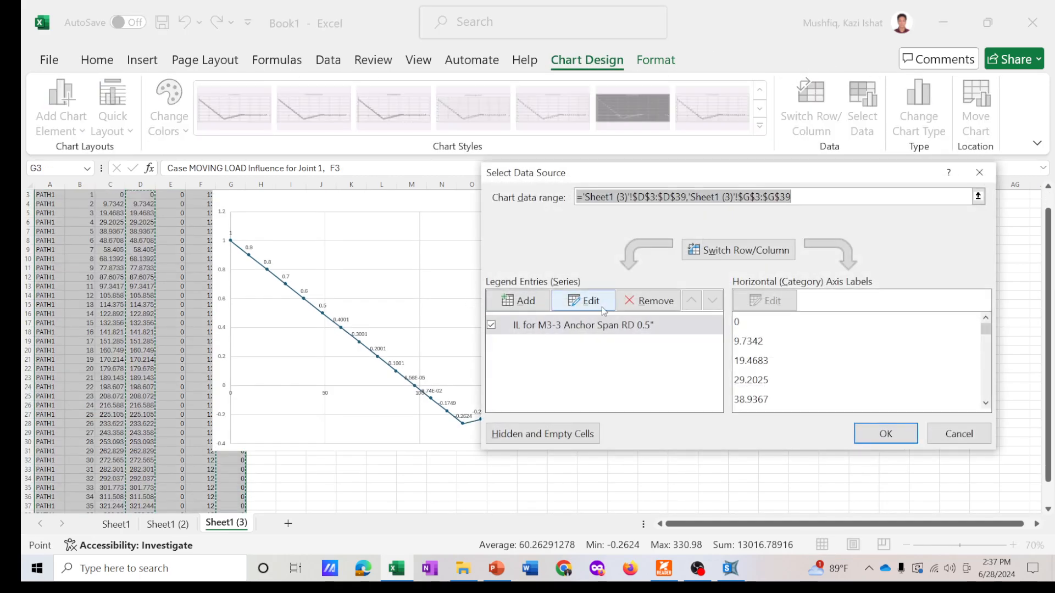
pyautogui.click(583, 300)
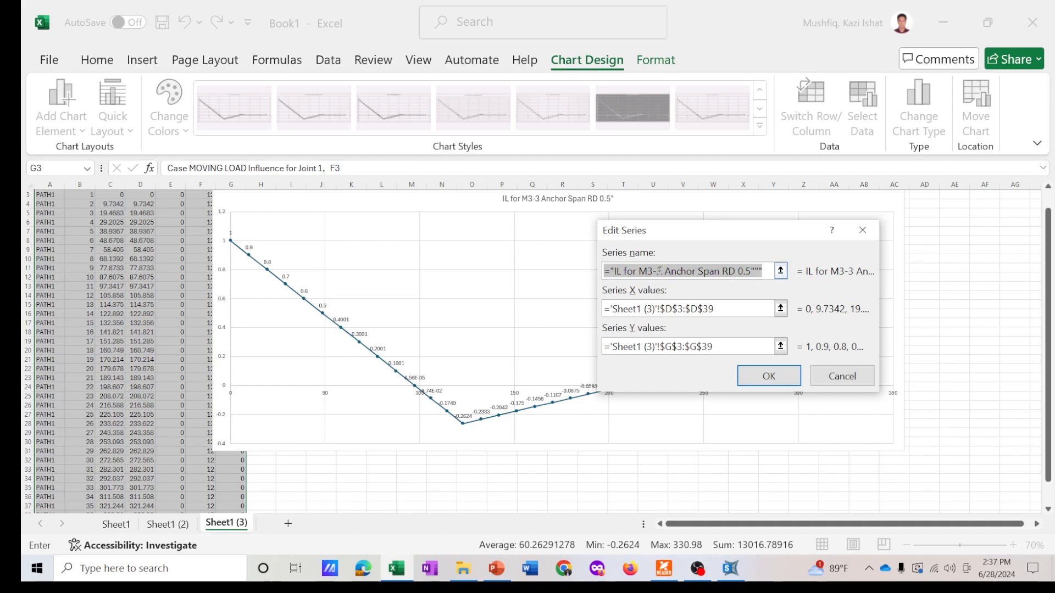
pyautogui.click(622, 273)
pyautogui.press('BackSpace')
pyautogui.moveTo(653, 270); pyautogui.dragTo(638, 272)
pyautogui.write('R3')
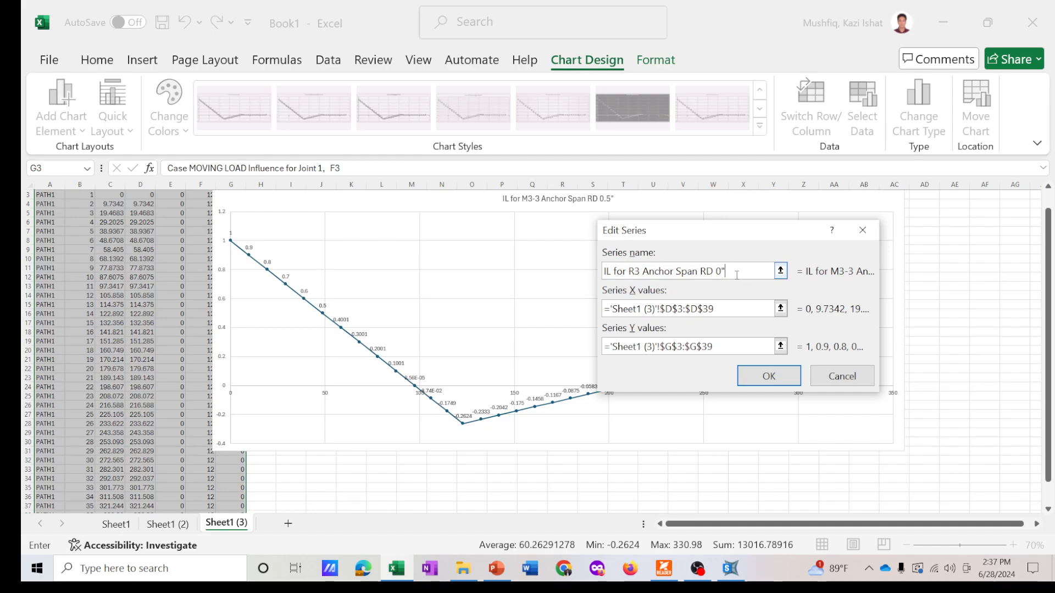
pyautogui.click(768, 376)
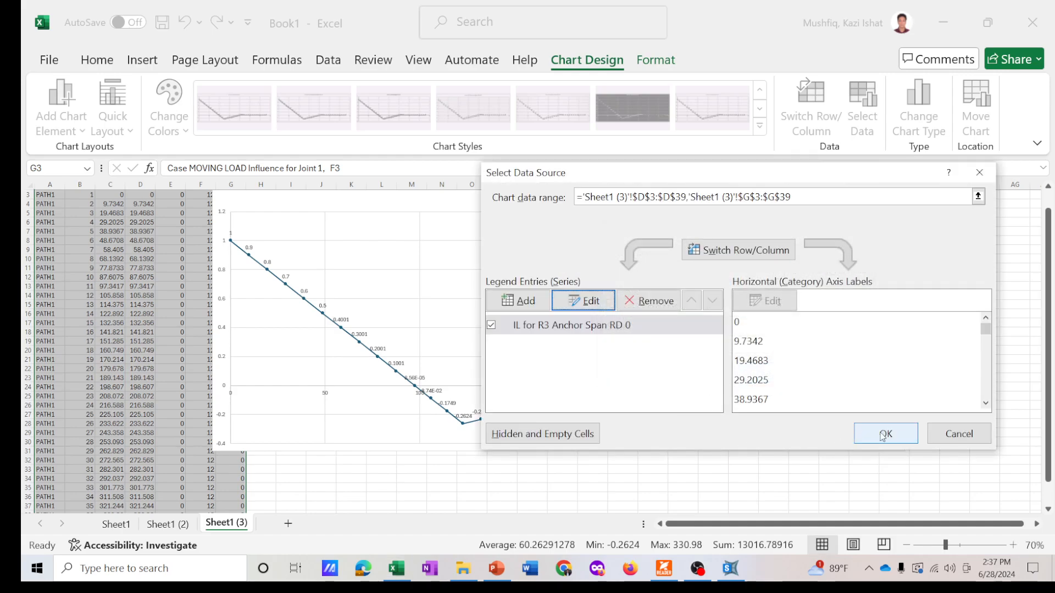
pyautogui.click(883, 435)
pyautogui.moveTo(548, 220); pyautogui.dragTo(543, 233)
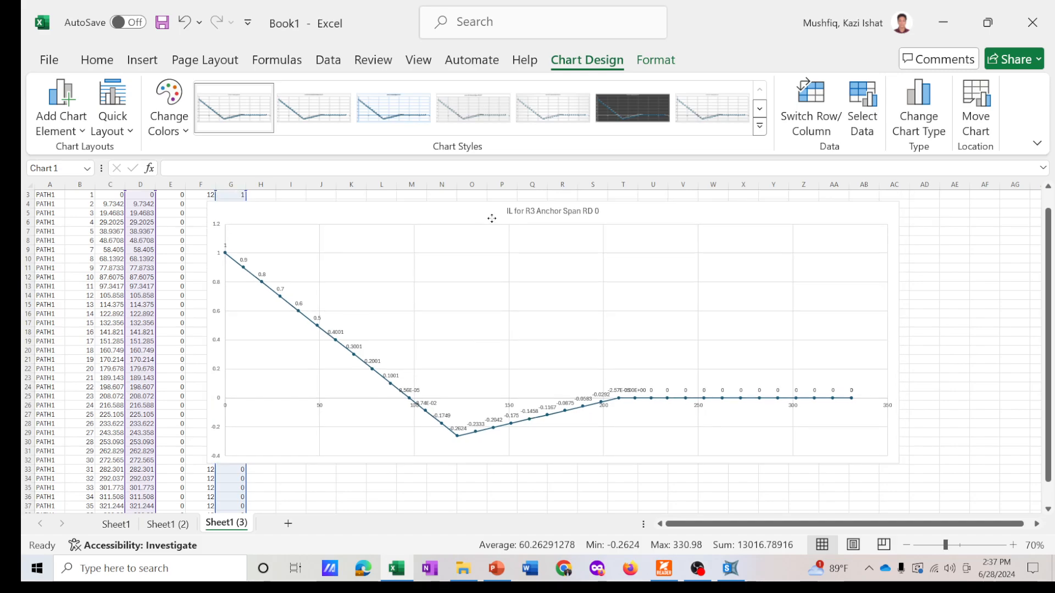
# - Return to SAP2000 and close the influence table and the Show Influence Line dialog
pyautogui.click(730, 568)
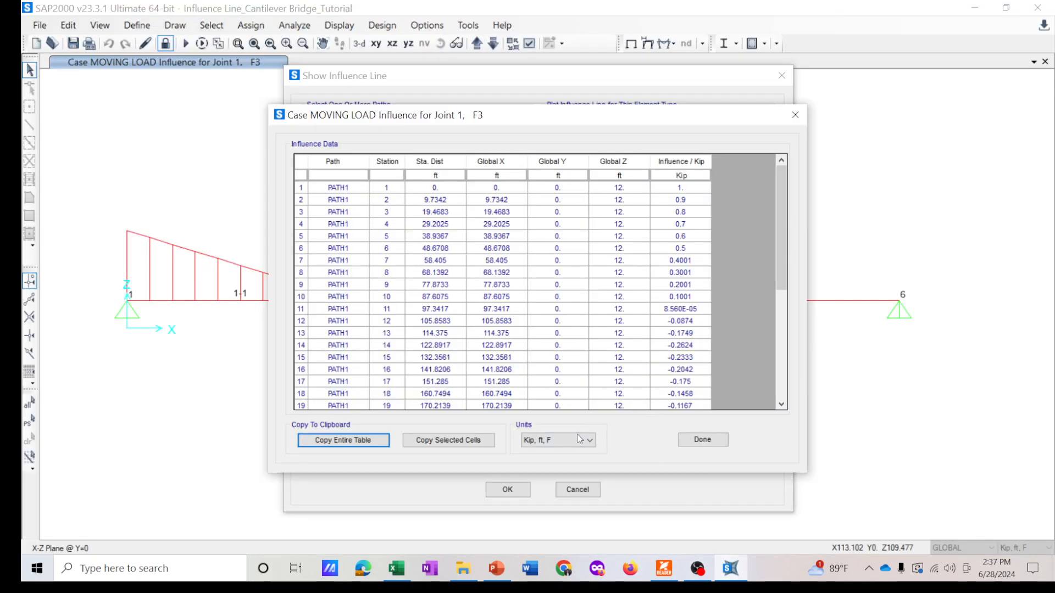
pyautogui.click(678, 439)
pyautogui.click(506, 490)
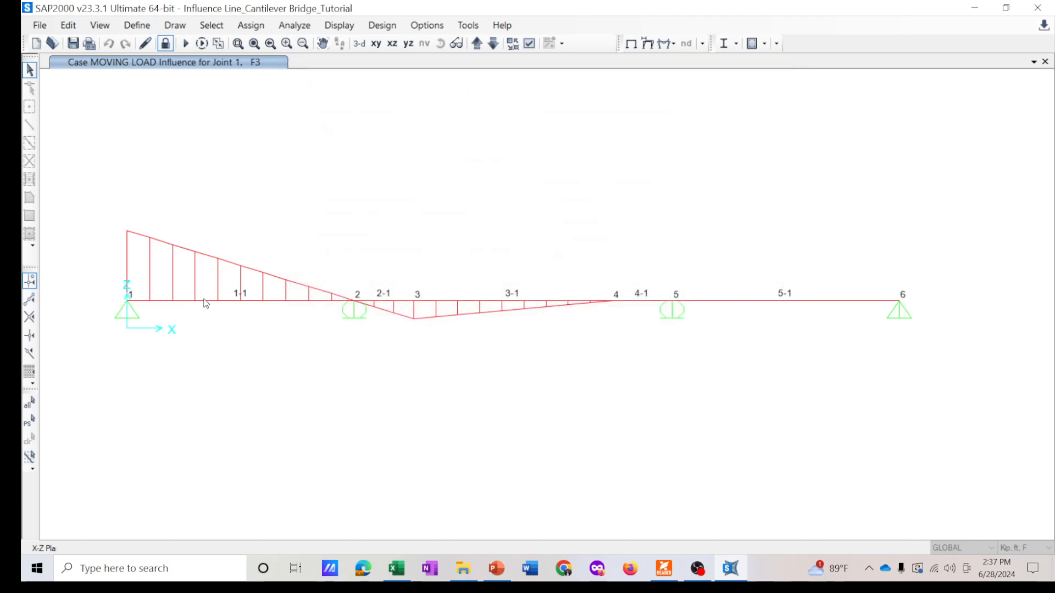
# - Return to Excel and reposition the R3 influence-line chart on Sheet1 (3)
pyautogui.click(411, 568)
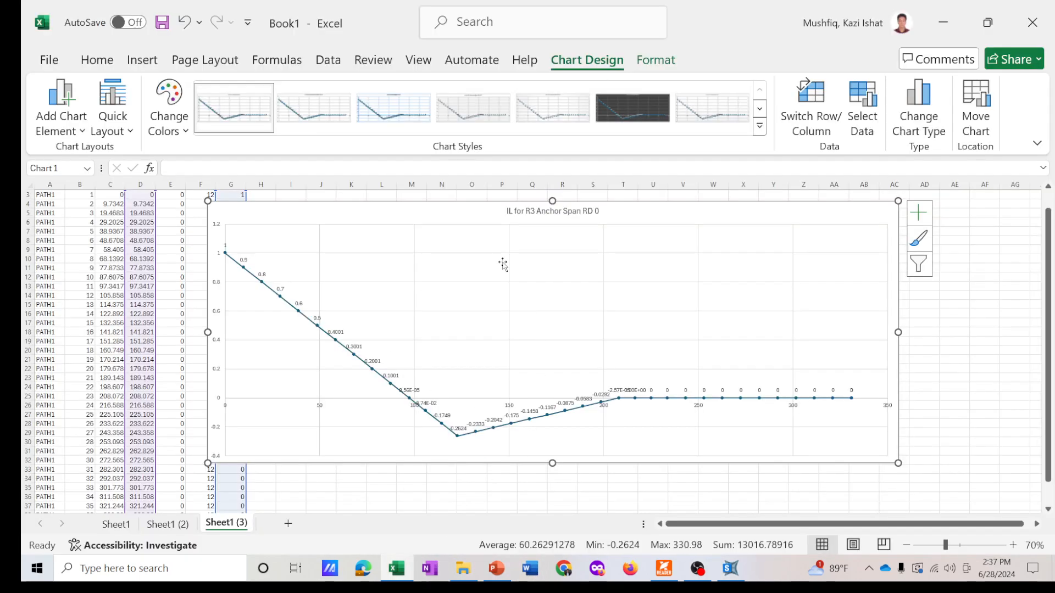
pyautogui.moveTo(446, 213); pyautogui.dragTo(455, 216)
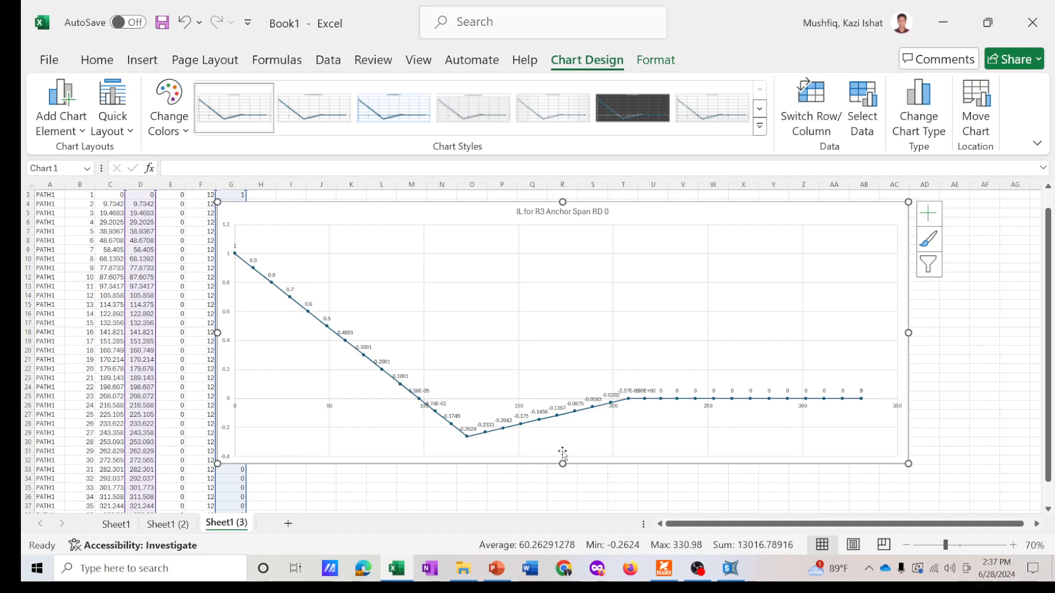
pyautogui.moveTo(840, 278); pyautogui.dragTo(838, 278)
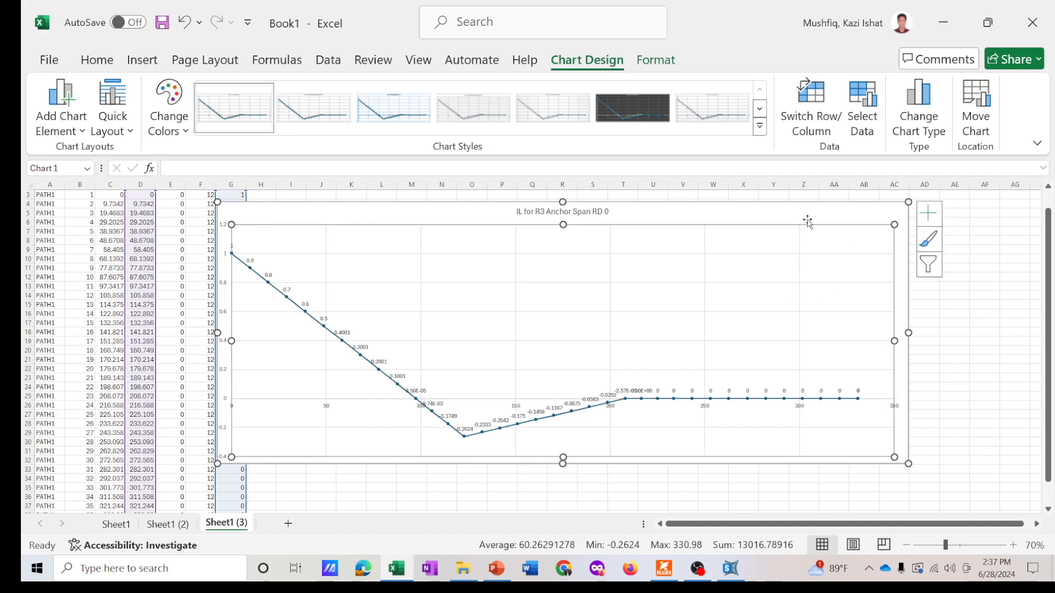
# - Review the influence-line charts on Sheet1 (2) and Sheet1
pyautogui.click(168, 524)
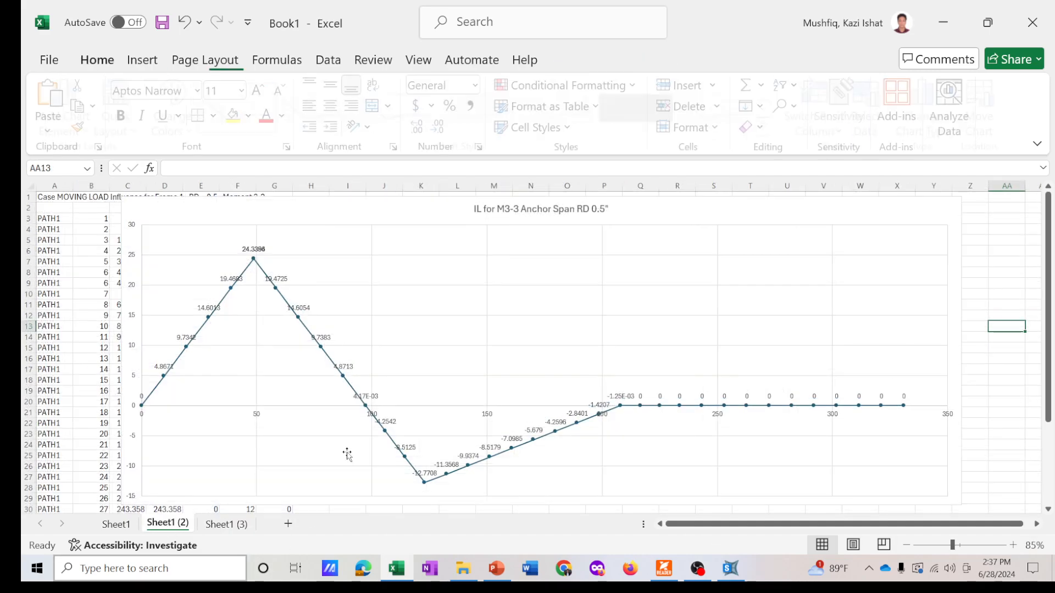
pyautogui.click(640, 236)
pyautogui.click(116, 524)
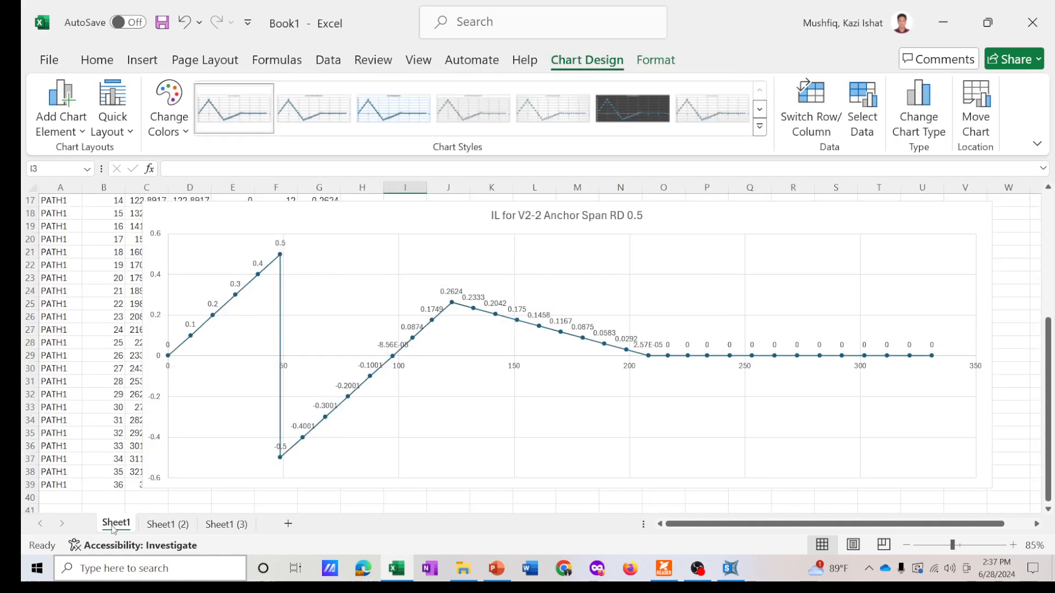
pyautogui.click(456, 219)
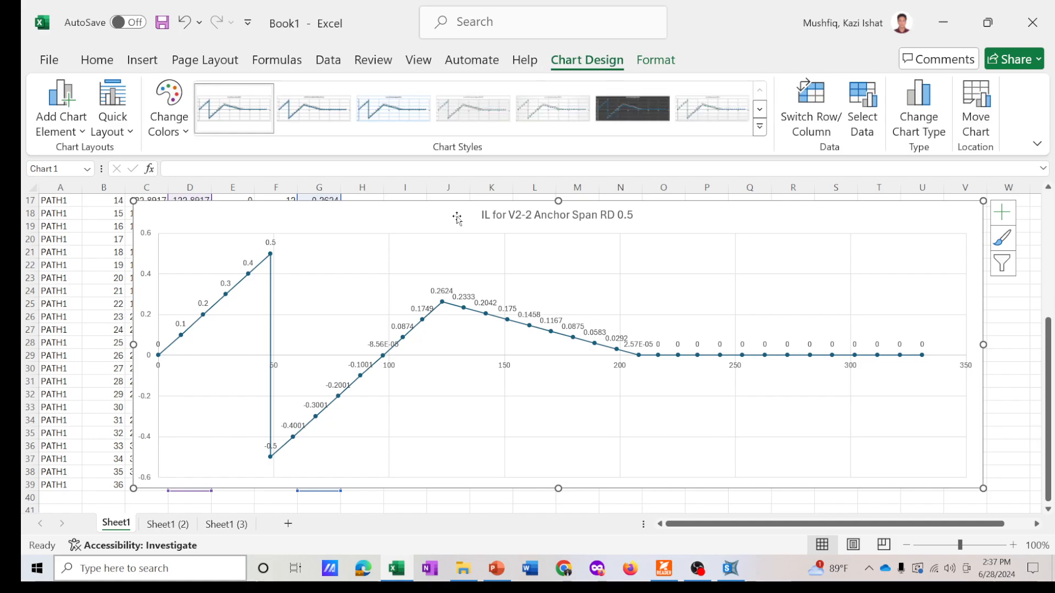
pyautogui.click(695, 577)
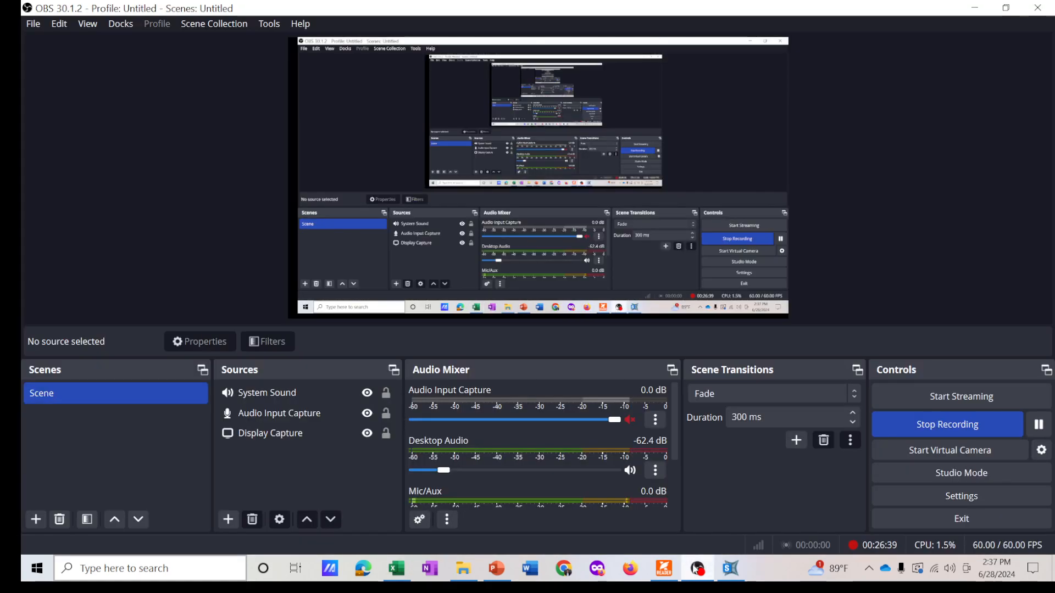